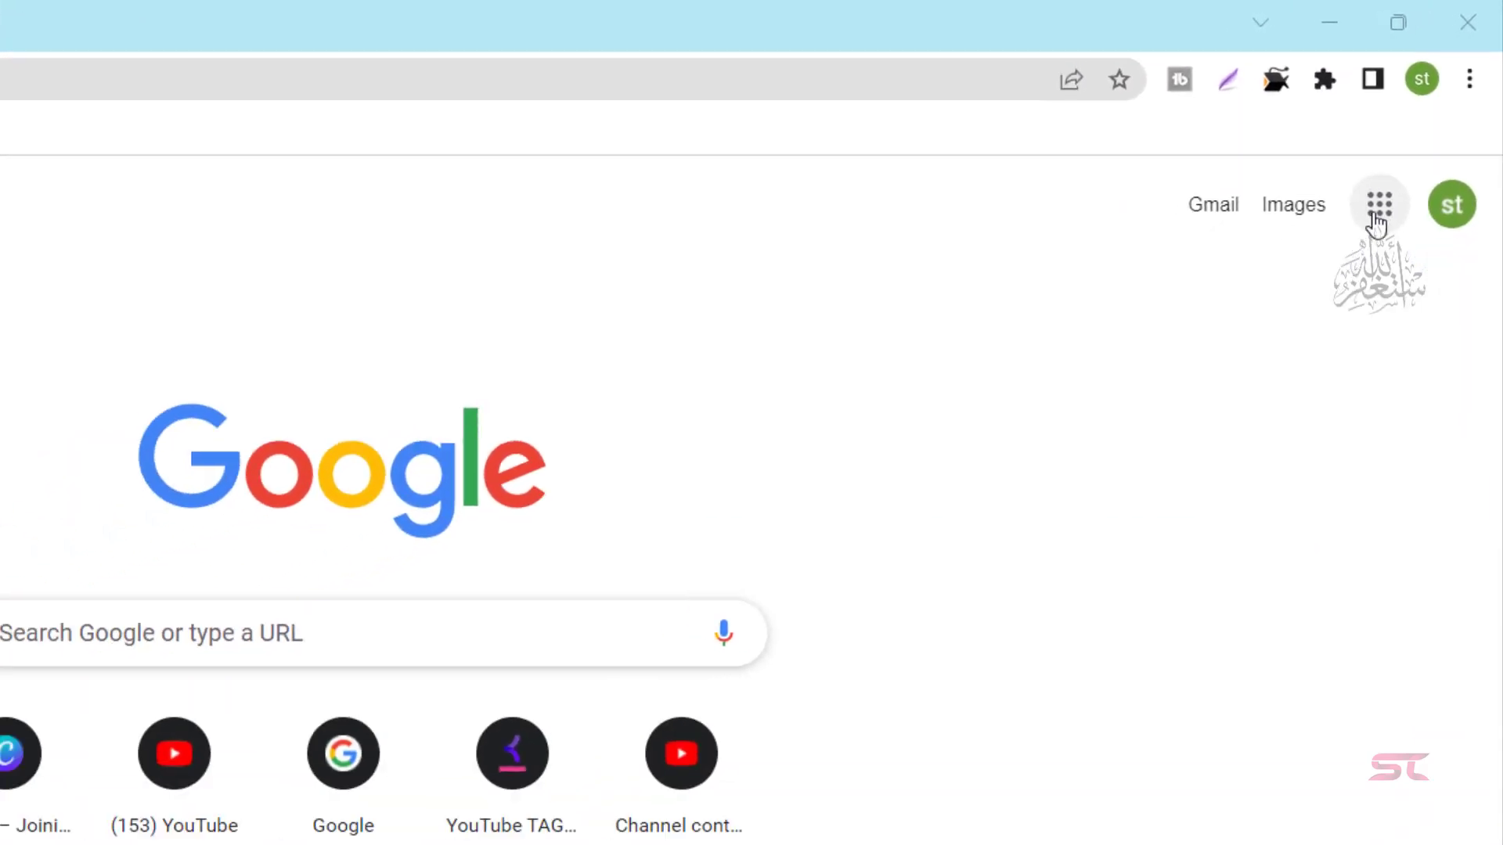
Open the Google apps list from the new tab page and scroll it until Sheets shows.
left_click(1423, 133)
left_click_drag(1486, 205, 1493, 350)
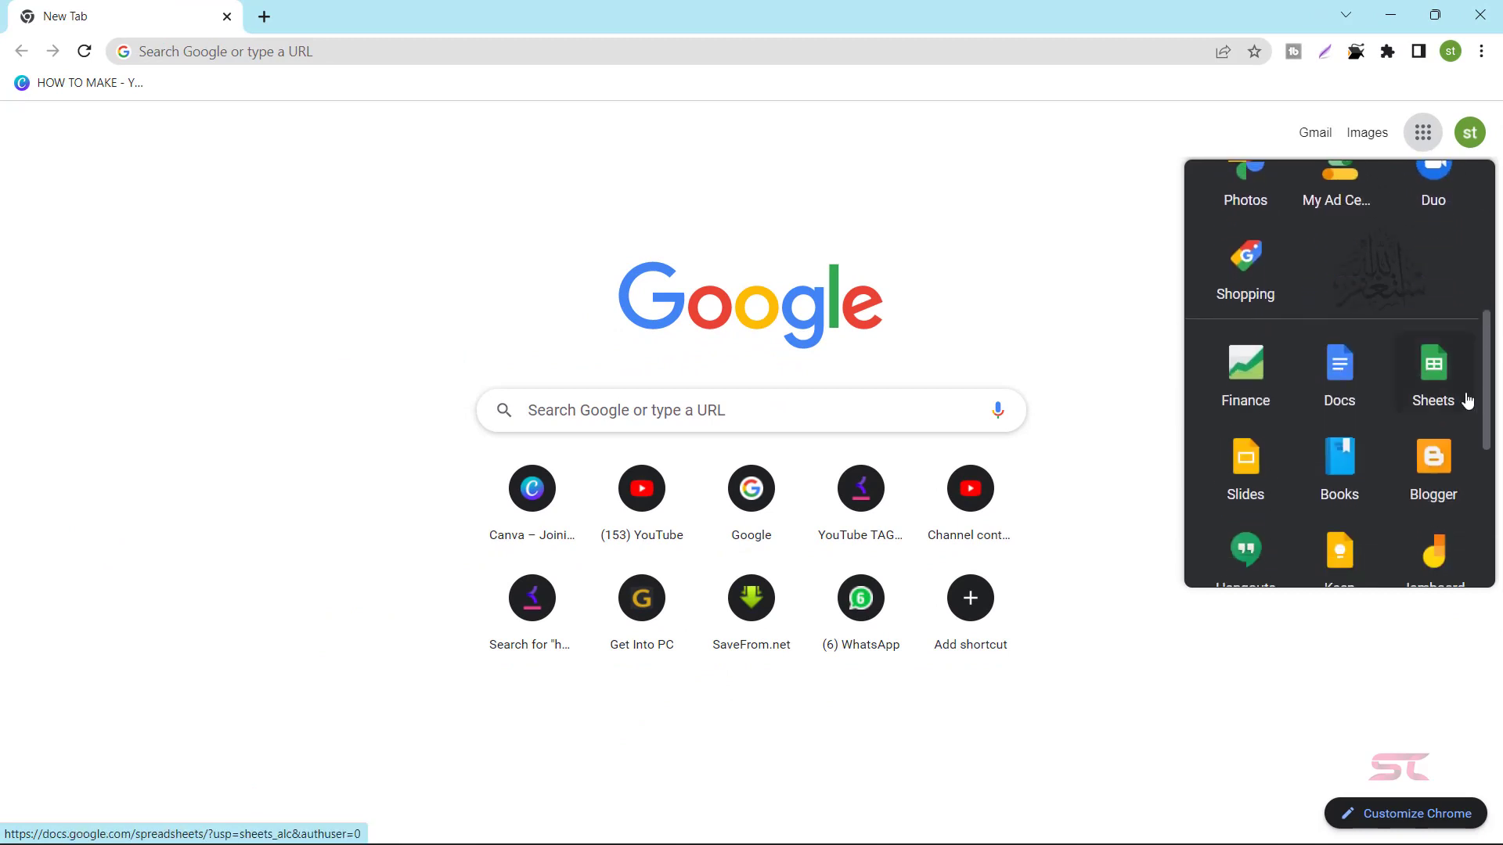
Launch Google Sheets with a blank untitled spreadsheet and move down toward row 3.
left_click(1439, 375)
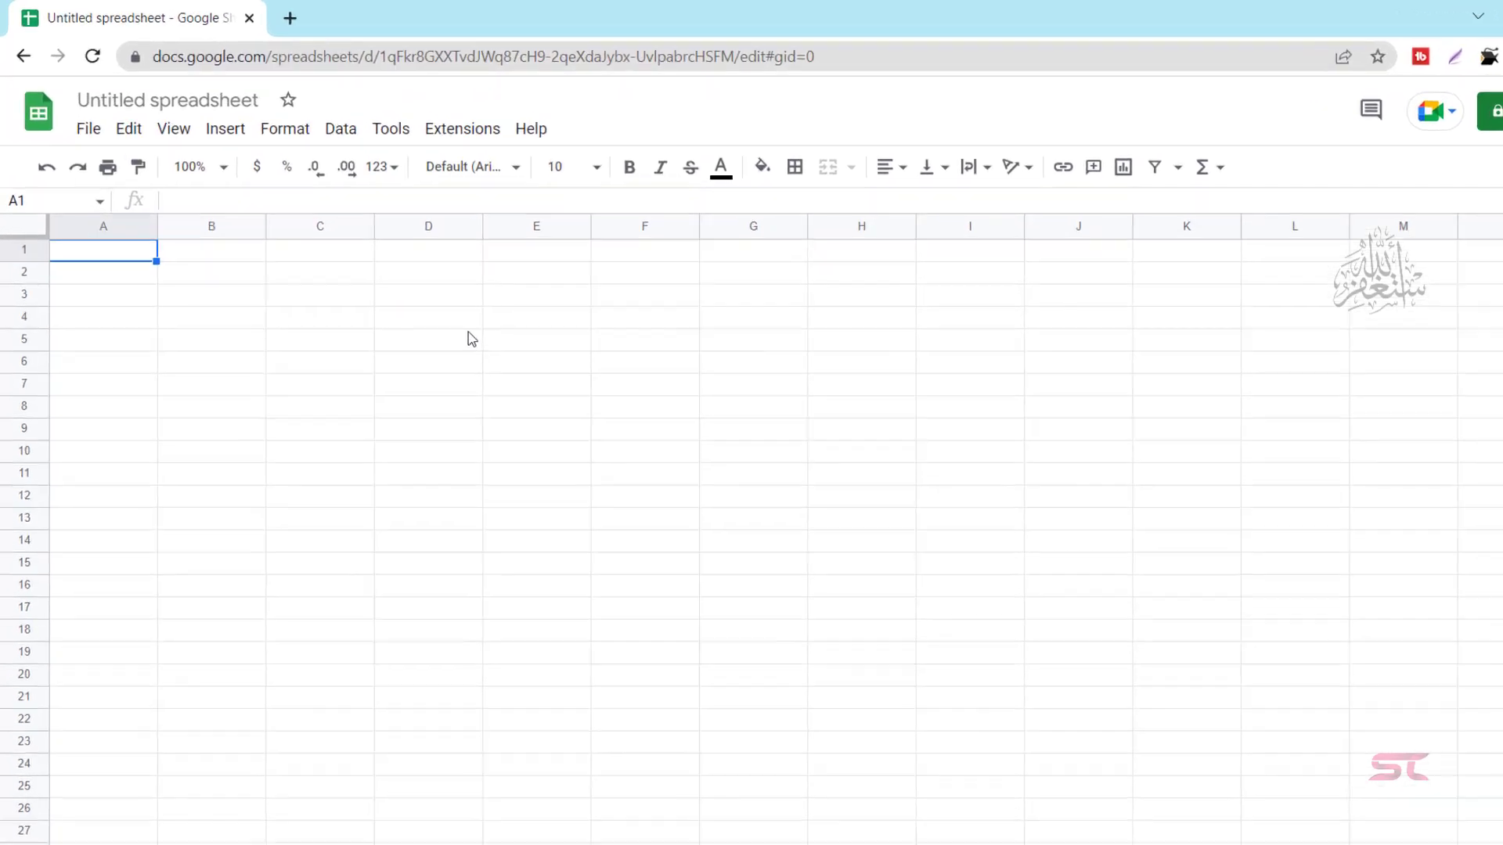
key("Down")
key("Down")
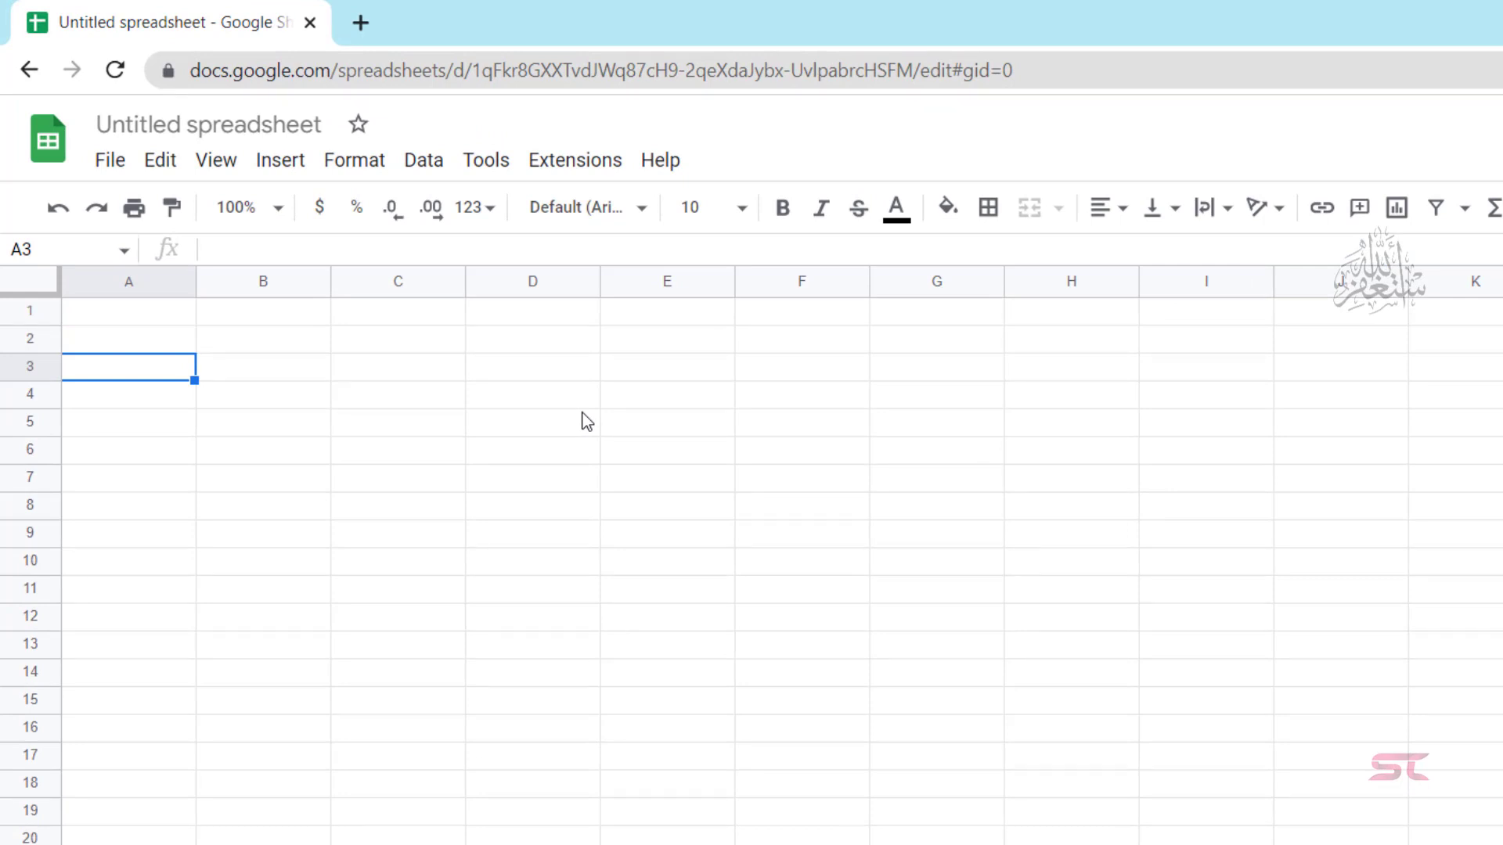
Enter the headings S NO, ROLL NO and NAME in A3:C3.
type("S NO")
key("Tab")
type("RO")
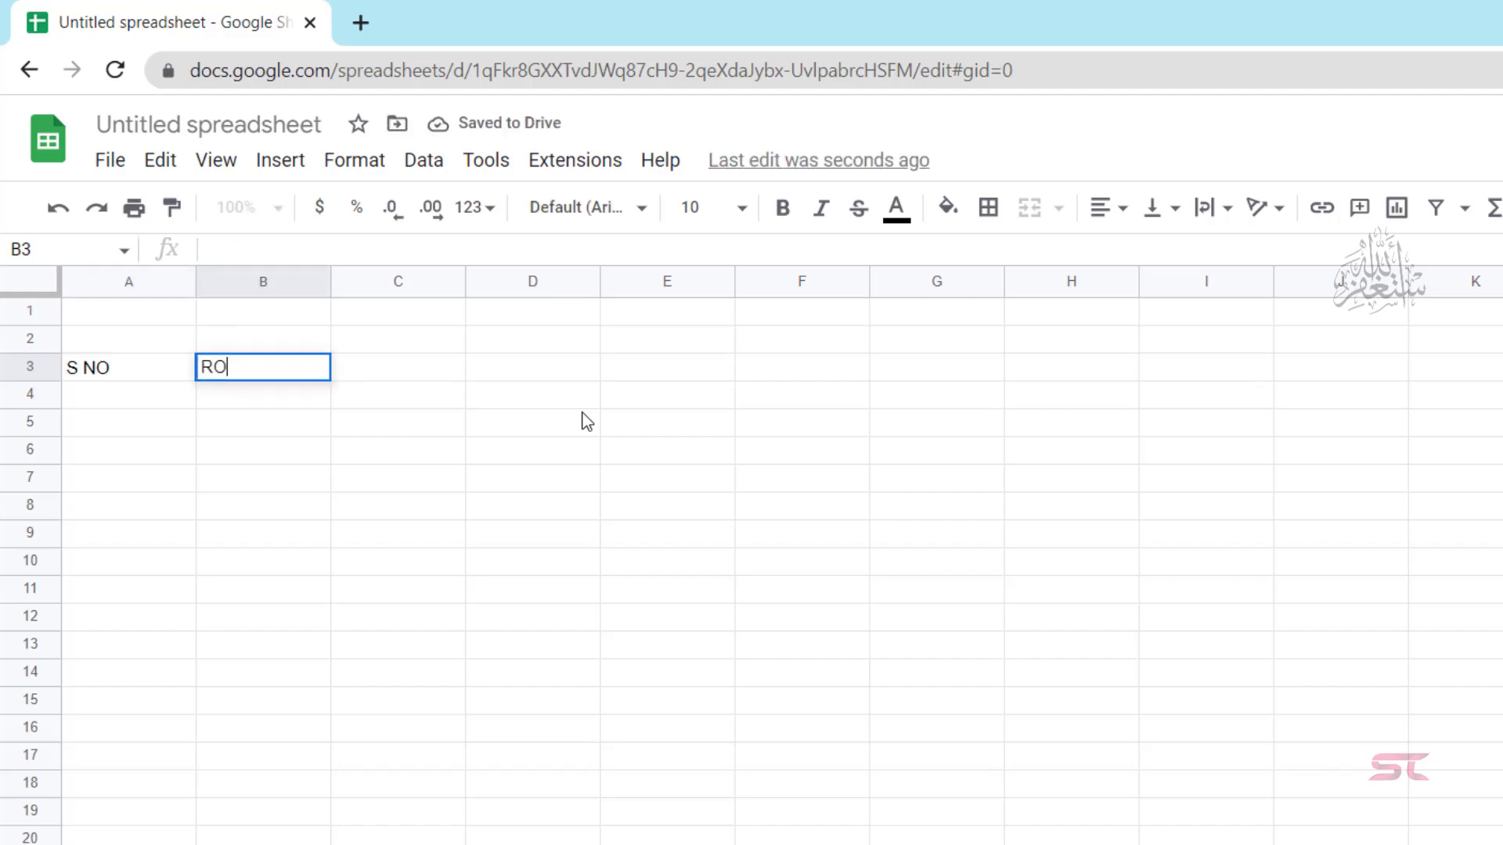
type("LL")
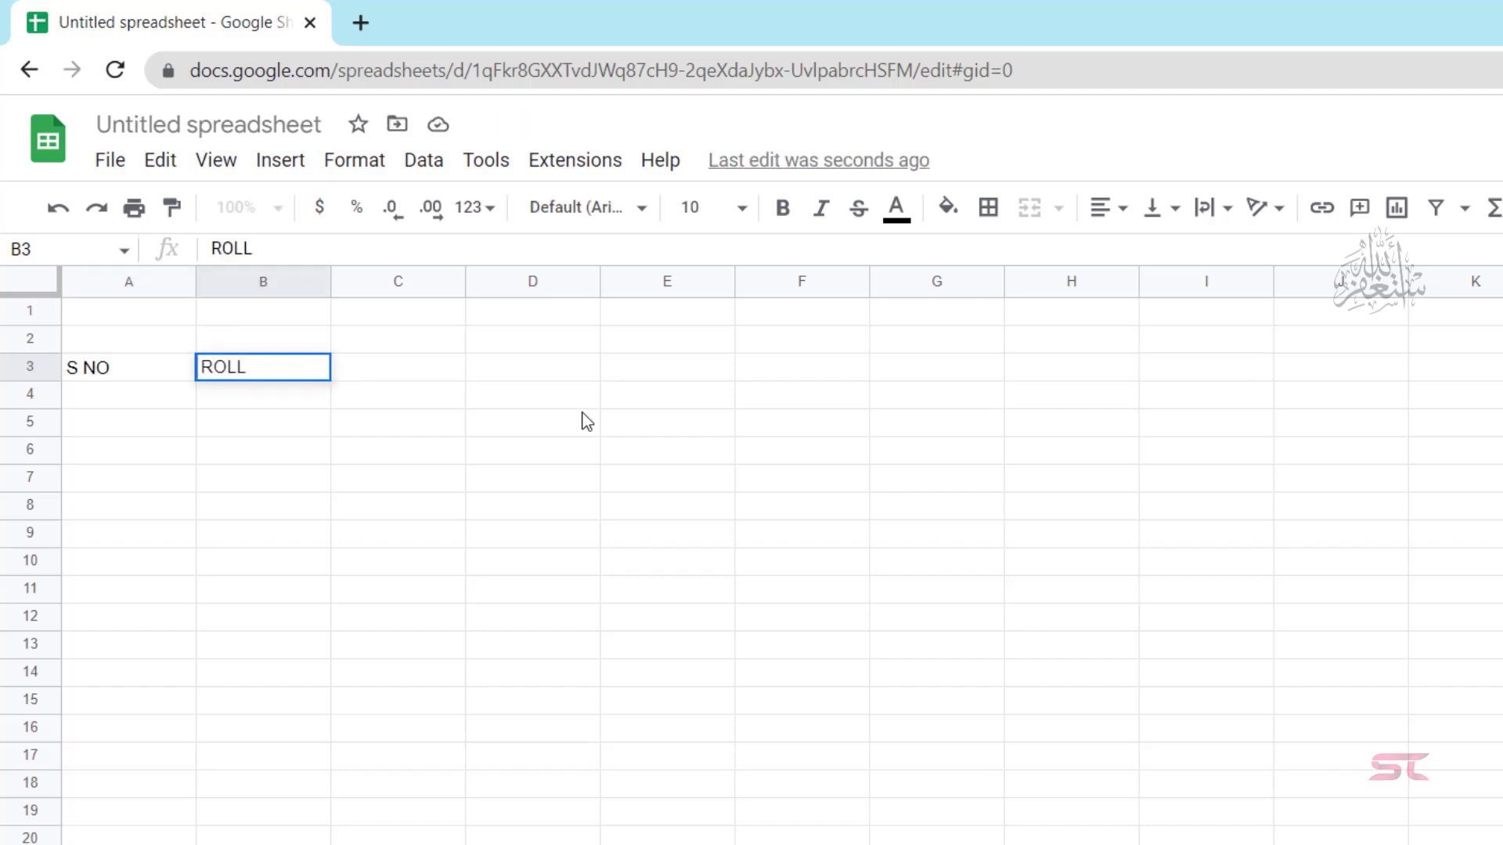
type(" NO")
key("Tab")
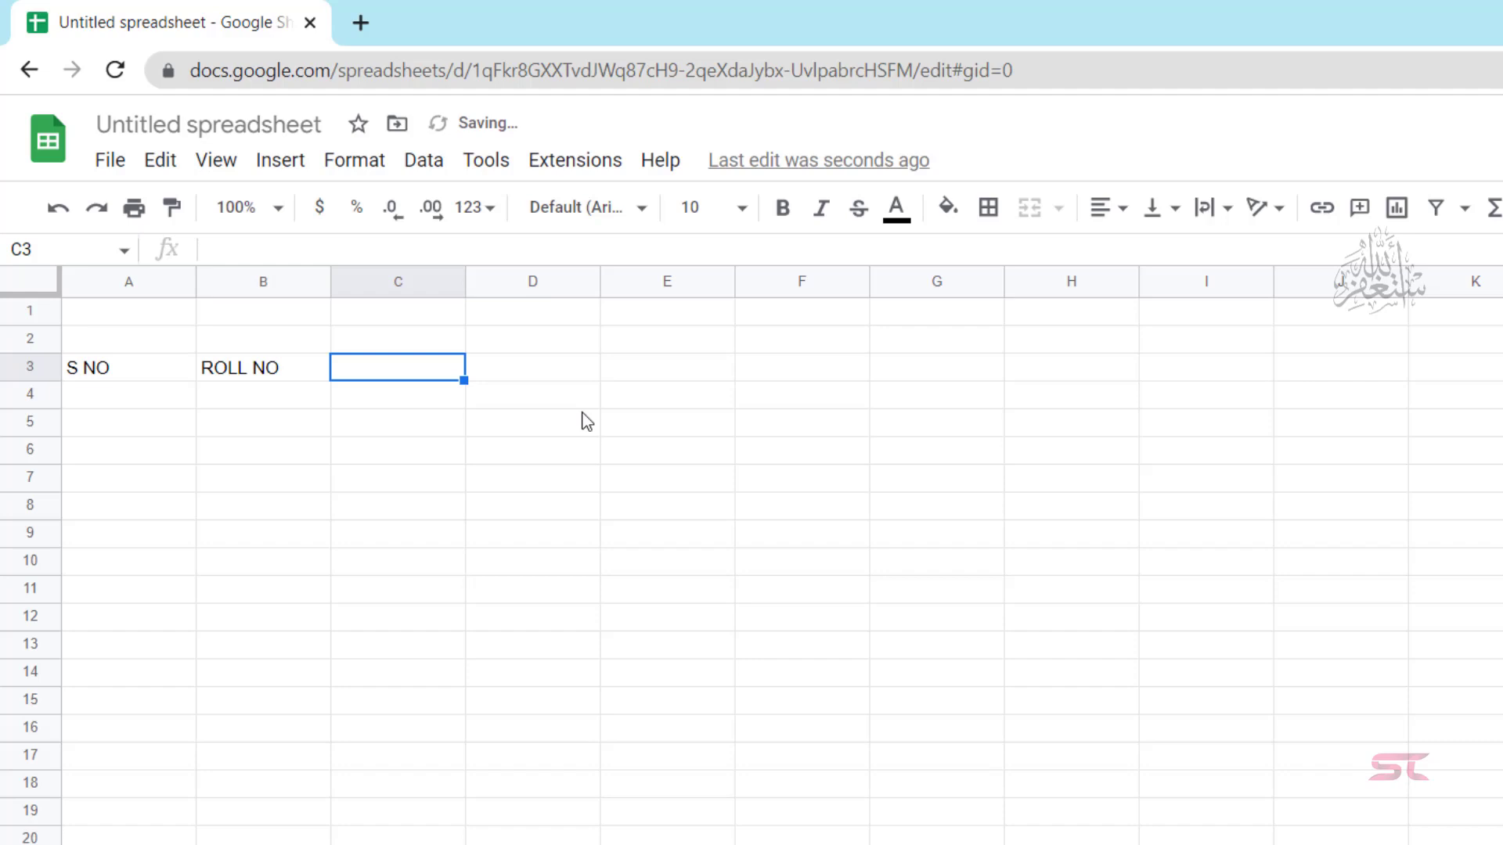
type("NAME")
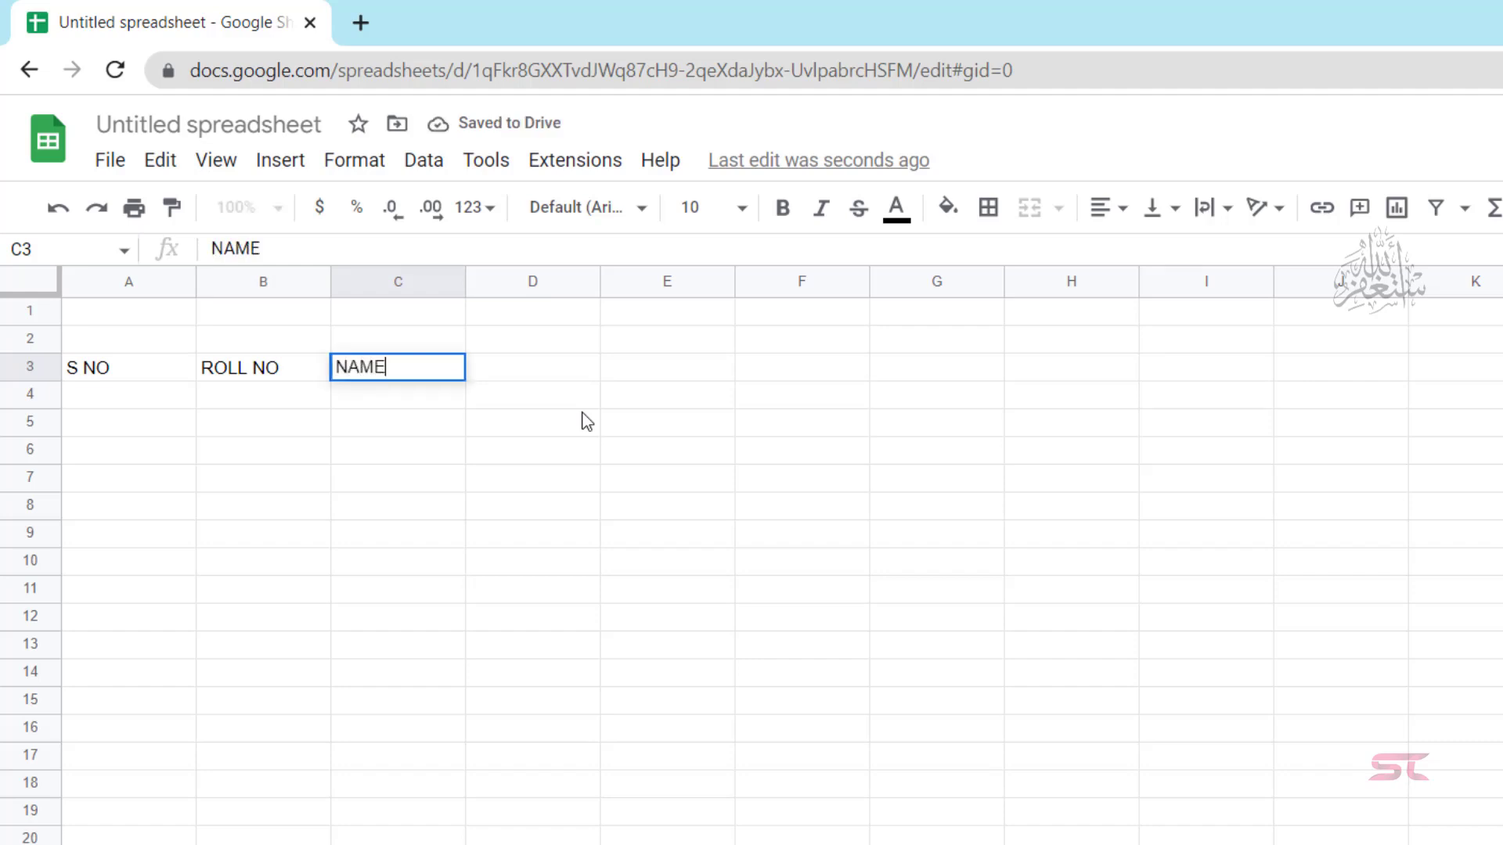
key("Tab")
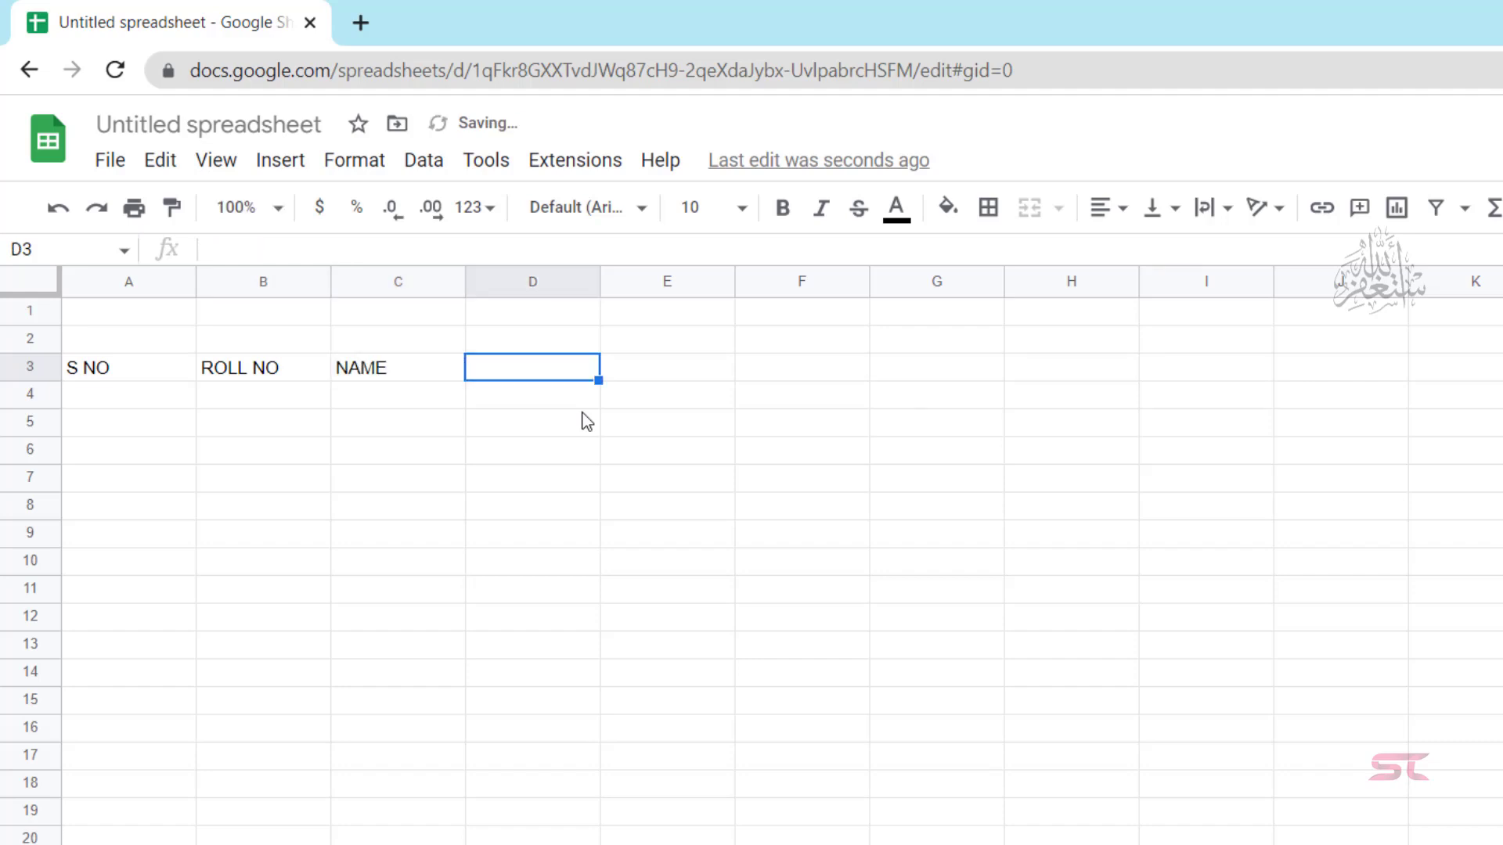
Number the days 1 to 7 across D4:J4 using the fill handle.
key("Down")
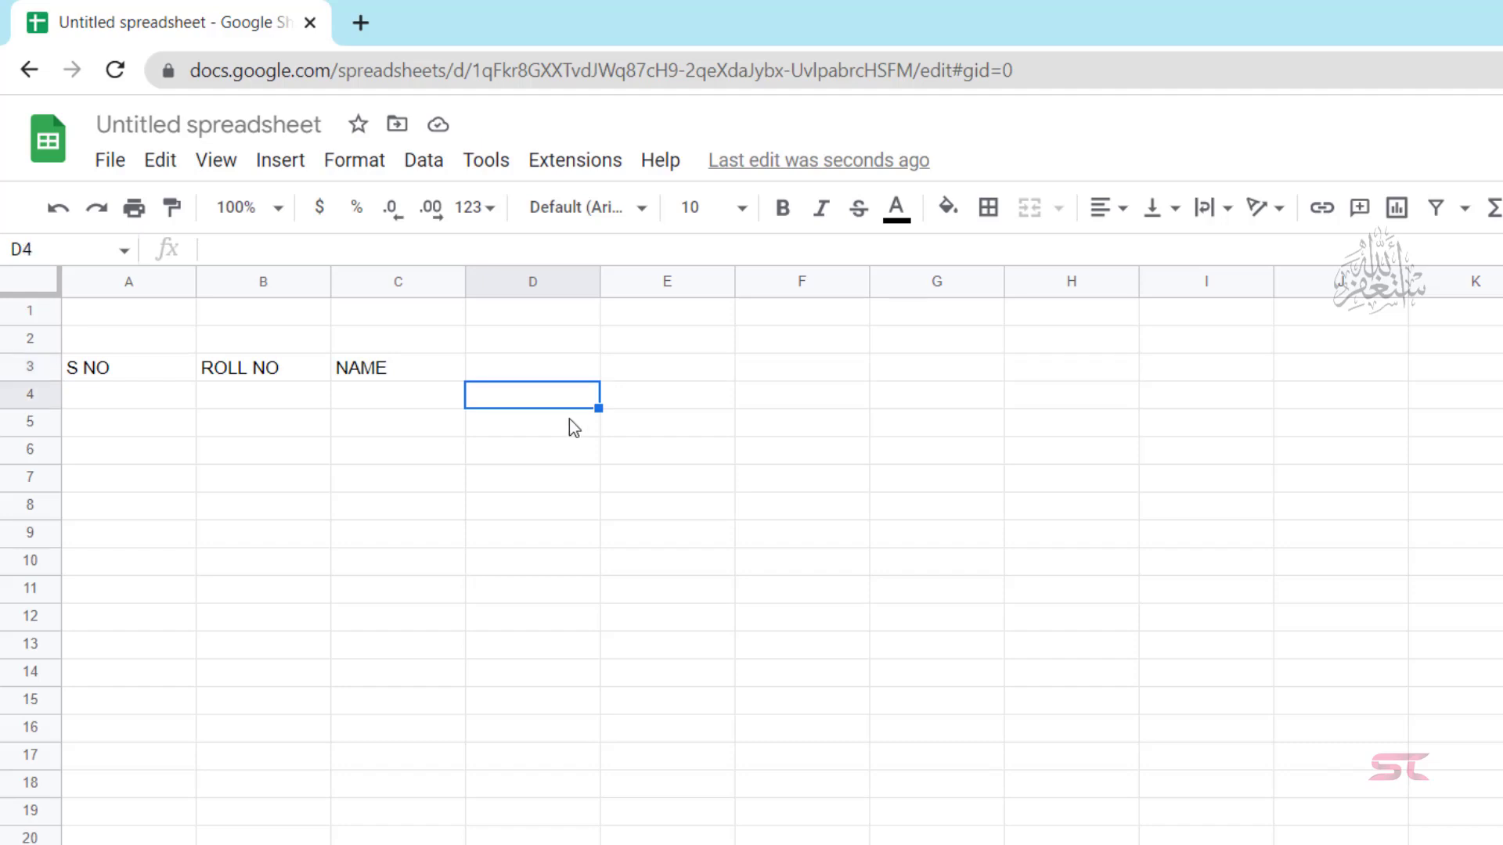
type("1")
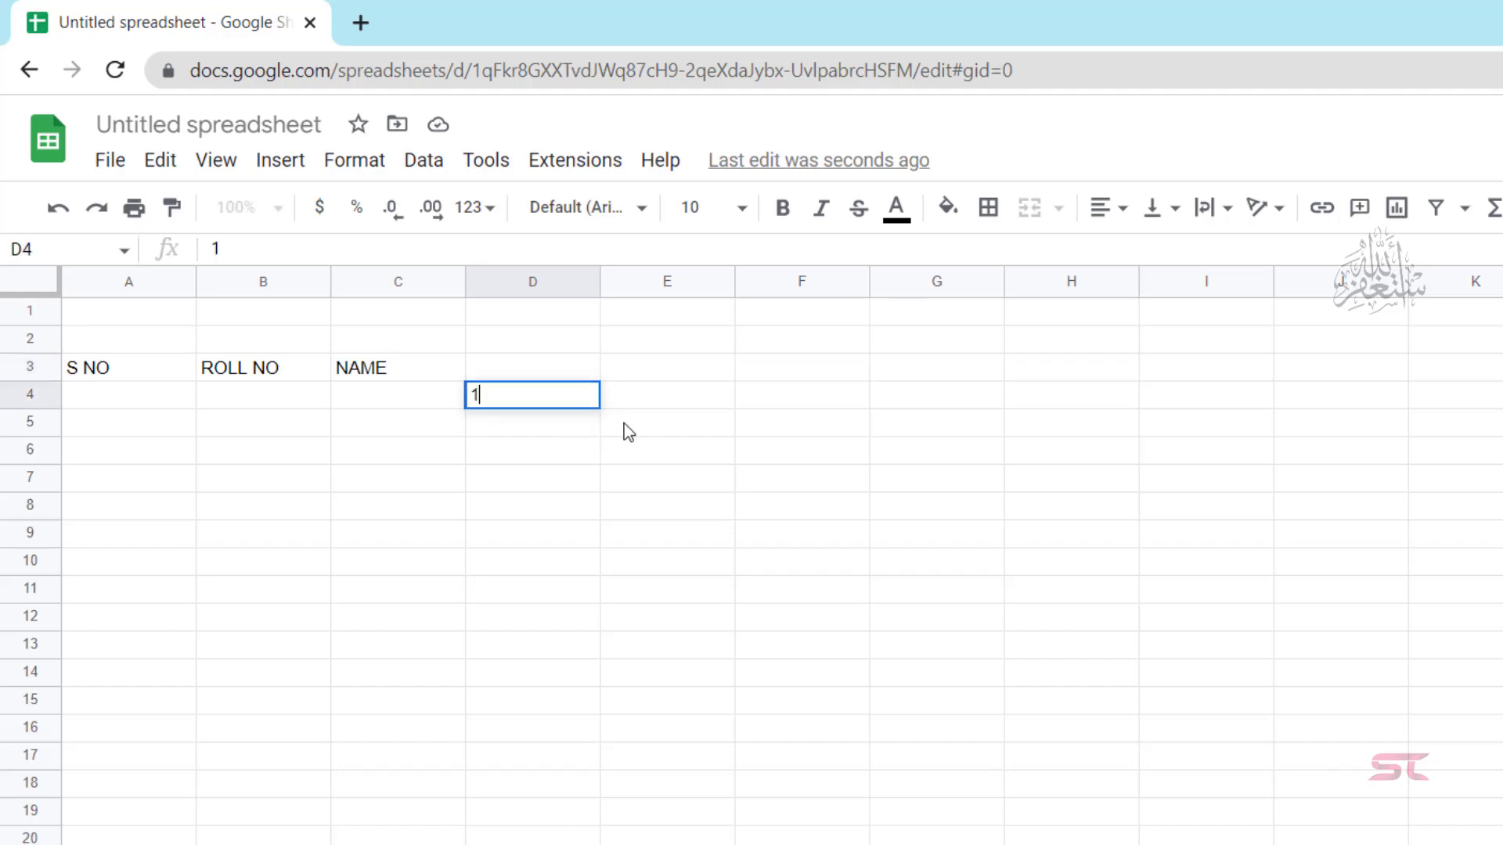
key("Return")
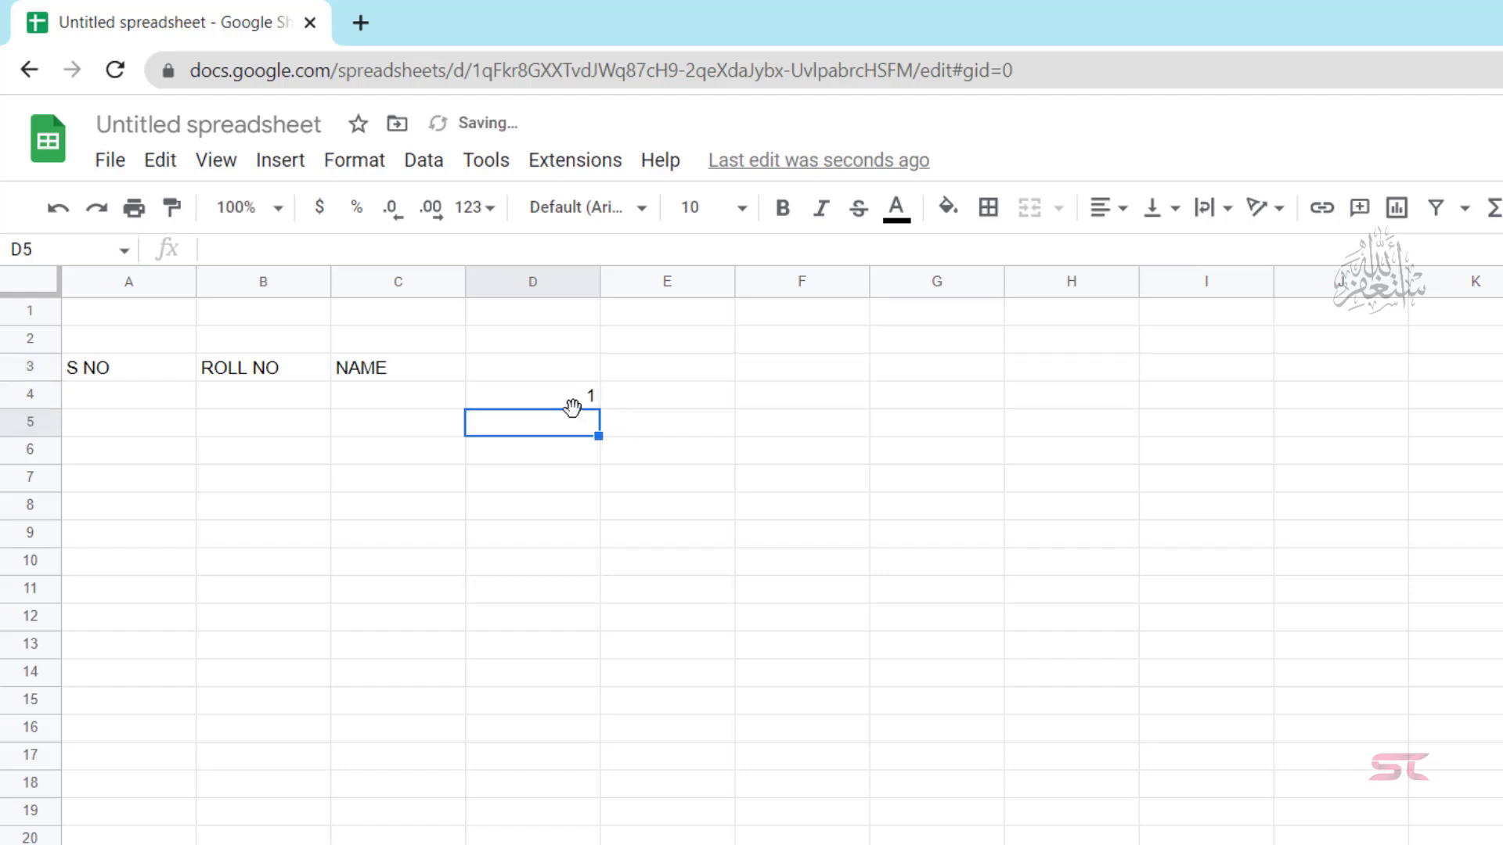
left_click(577, 402)
left_click_drag(599, 408, 1401, 403)
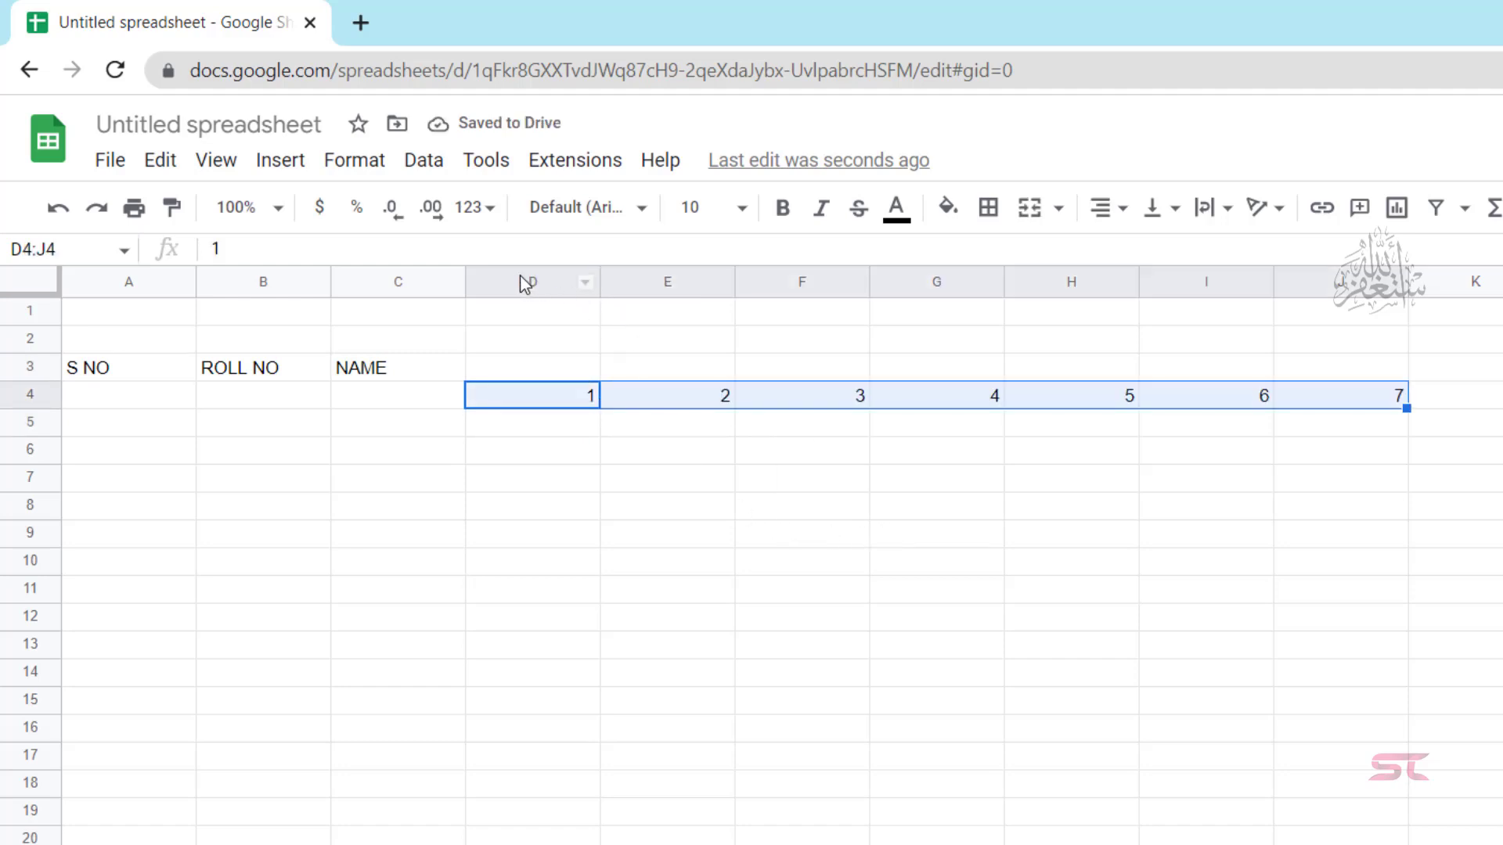
Narrow columns D through J and centre the day numbers 1–7.
left_click_drag(531, 289, 1339, 405)
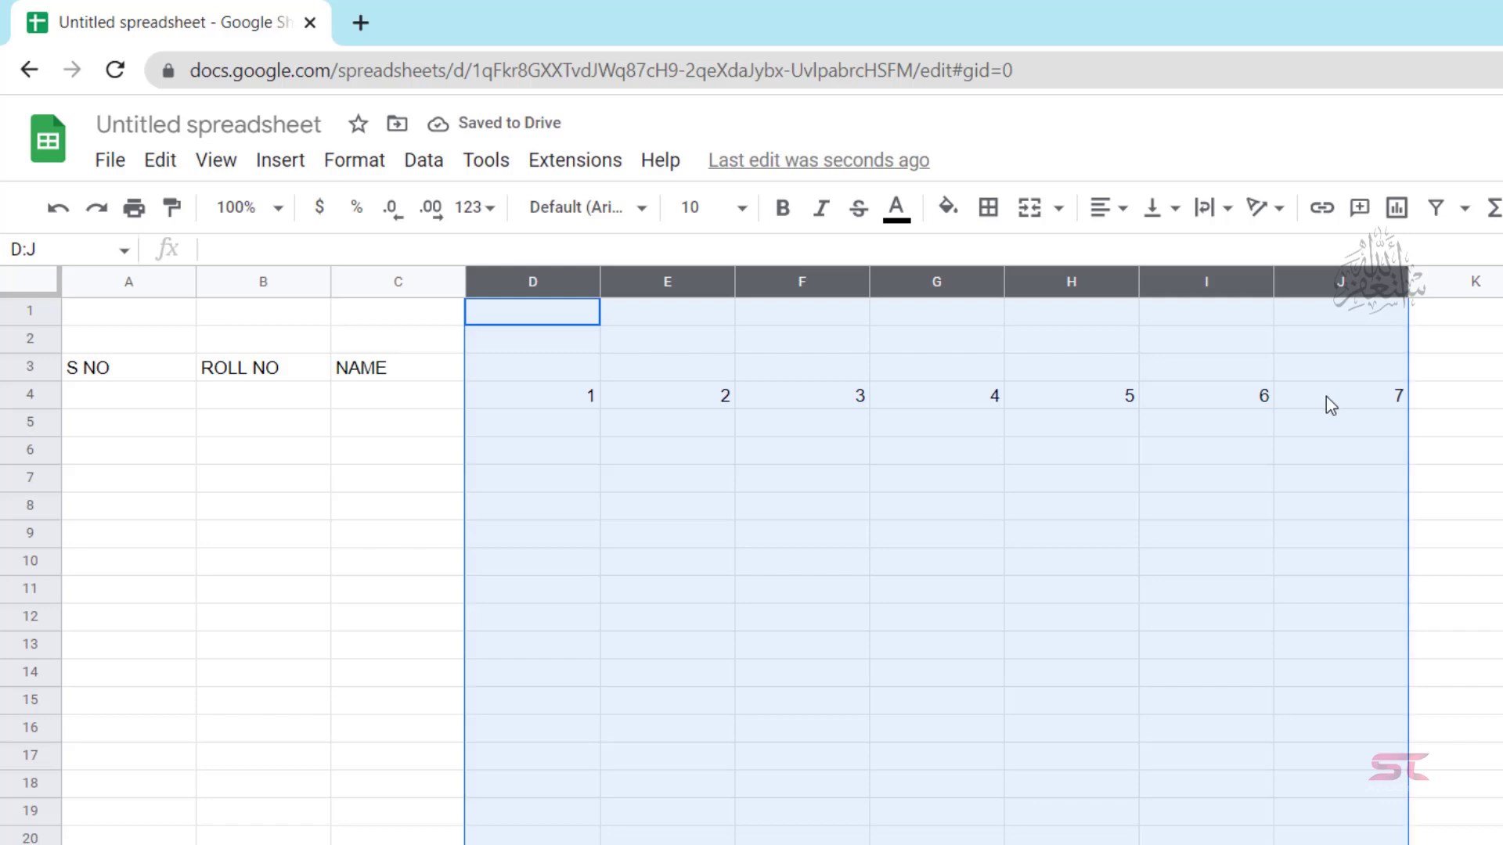
left_click_drag(862, 280, 784, 291)
left_click(501, 423)
left_click_drag(493, 395, 791, 395)
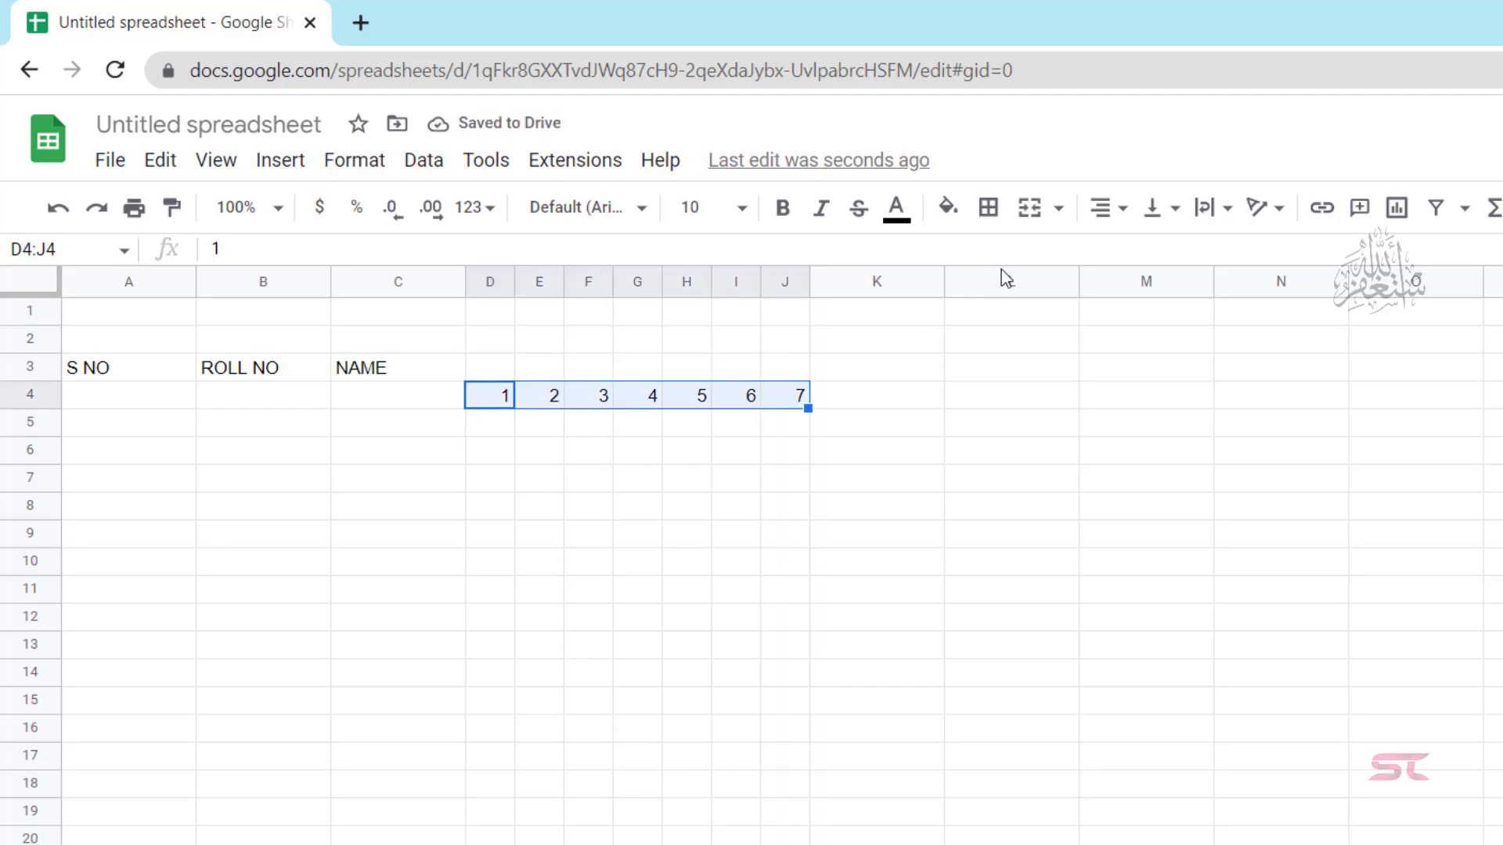
left_click(1117, 225)
left_click(1131, 253)
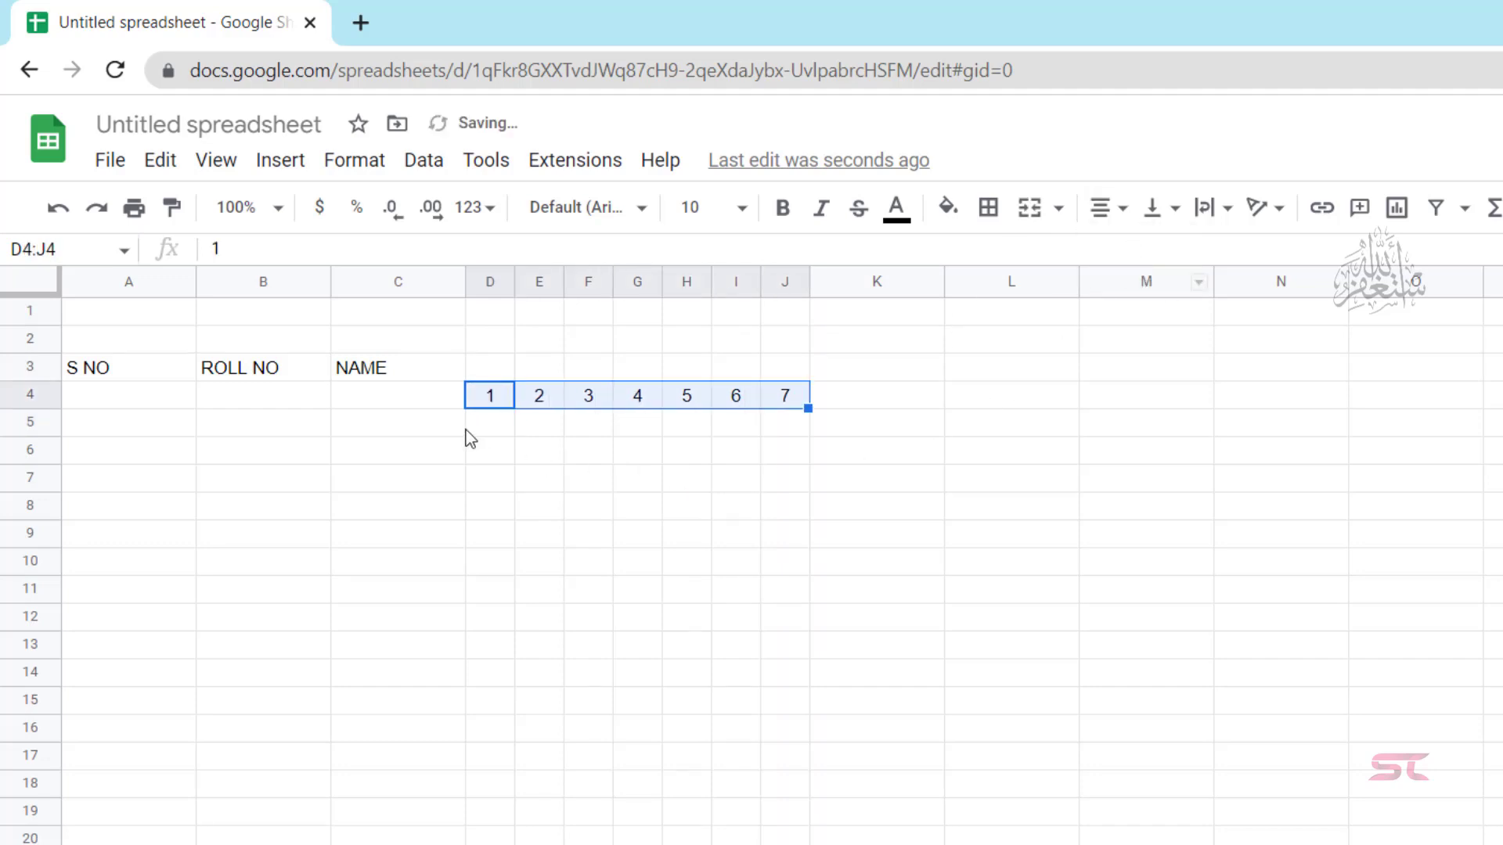
Merge D3:J3 horizontally into a centred DAYS heading above the day numbers.
left_click(501, 369)
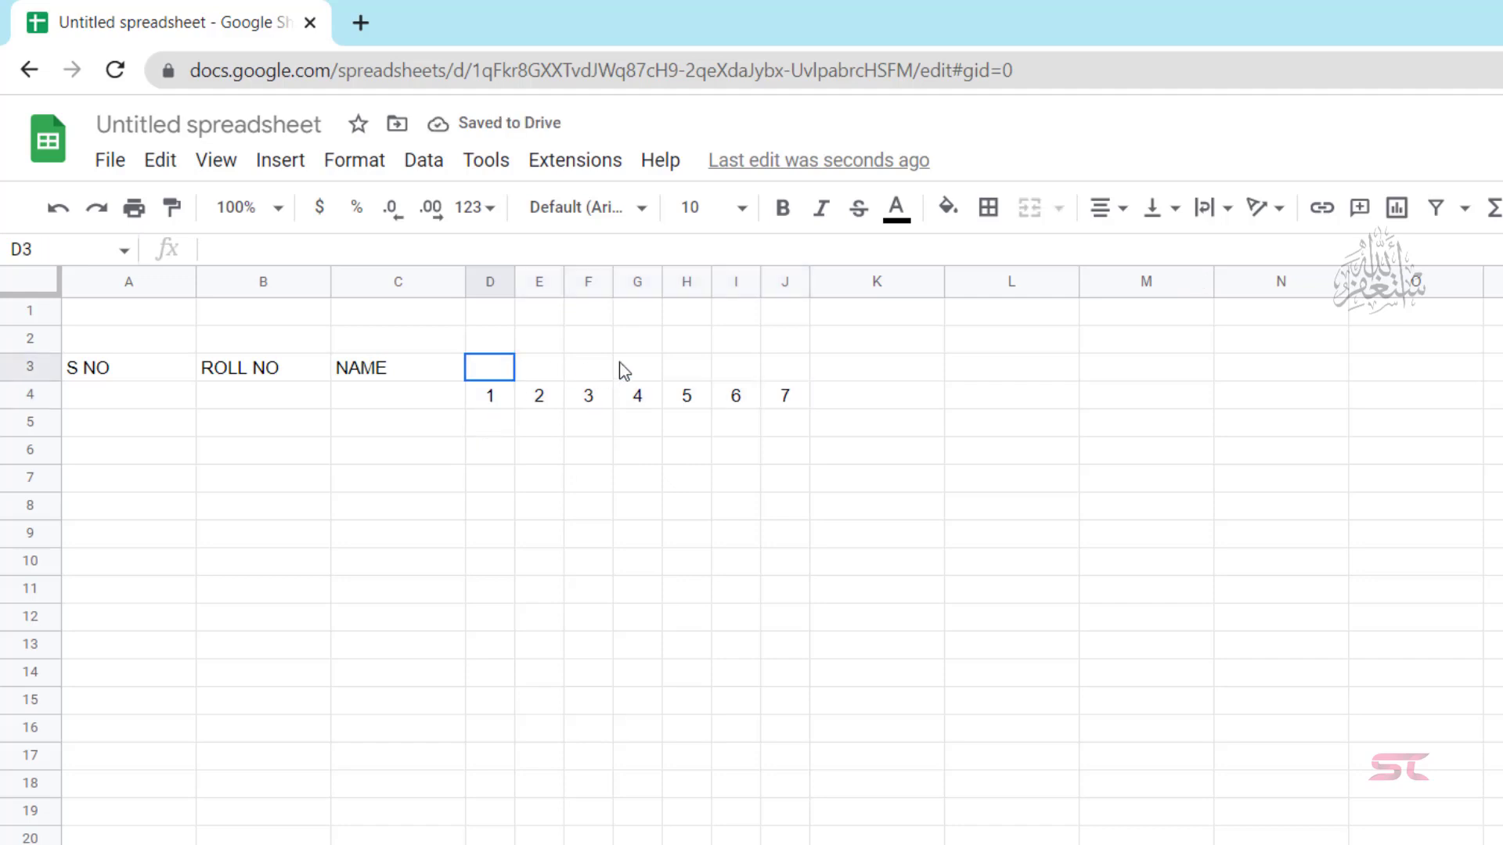
left_click_drag(624, 371, 779, 368)
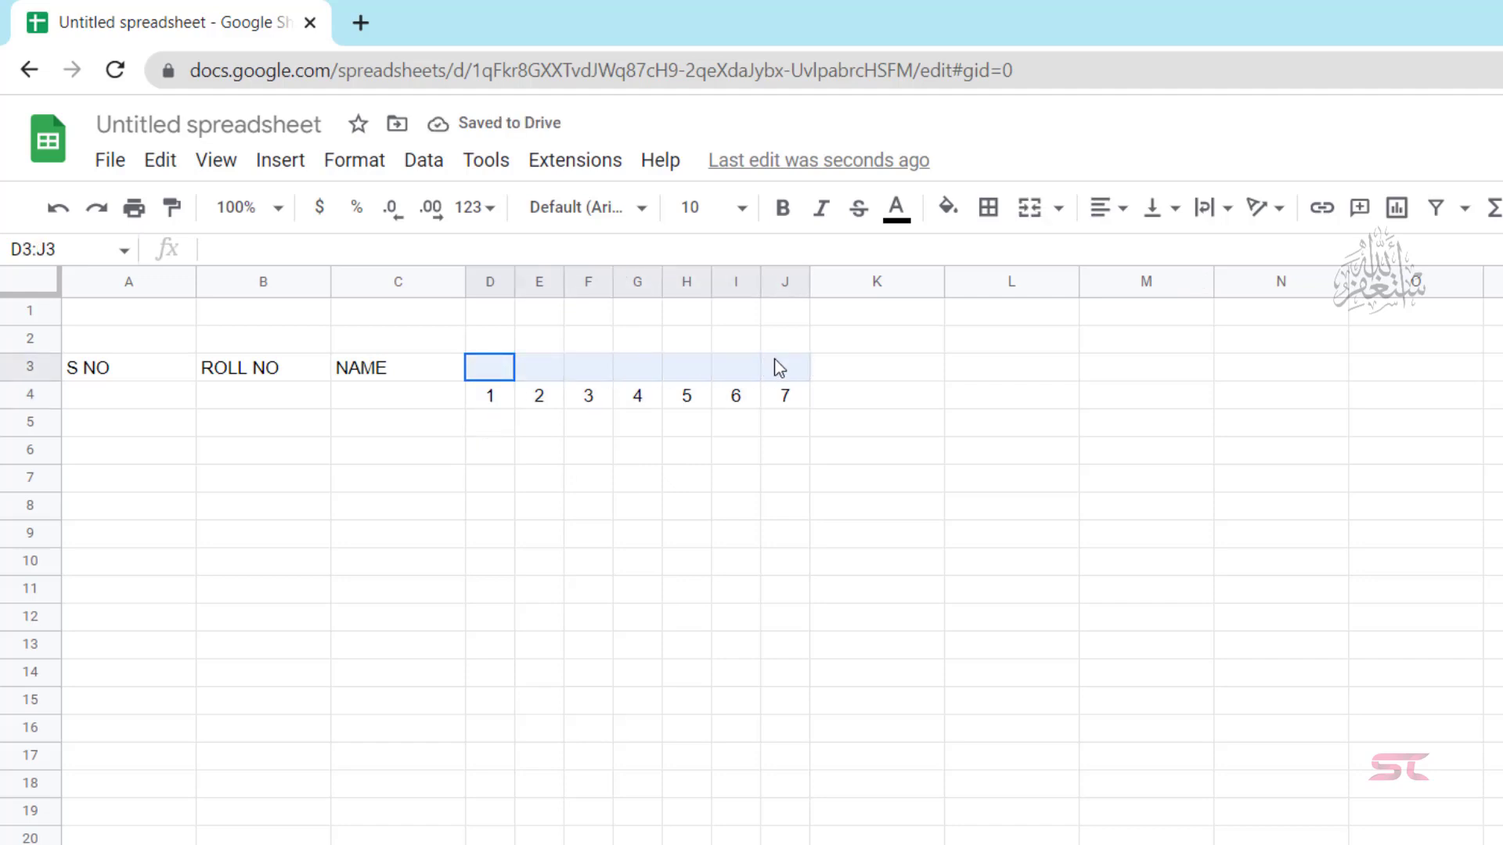
left_click(1060, 213)
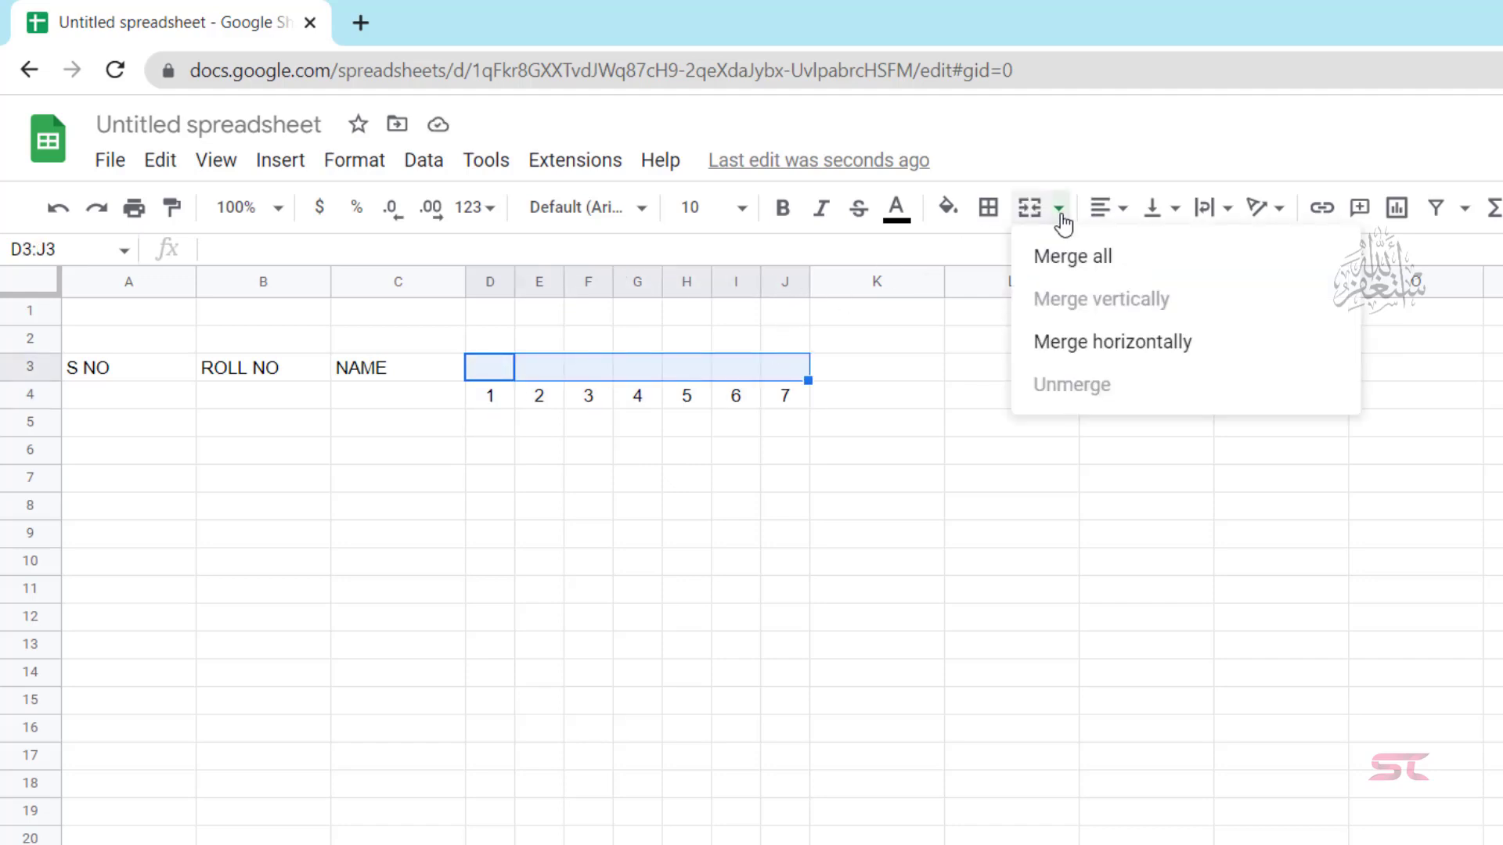
left_click(1084, 354)
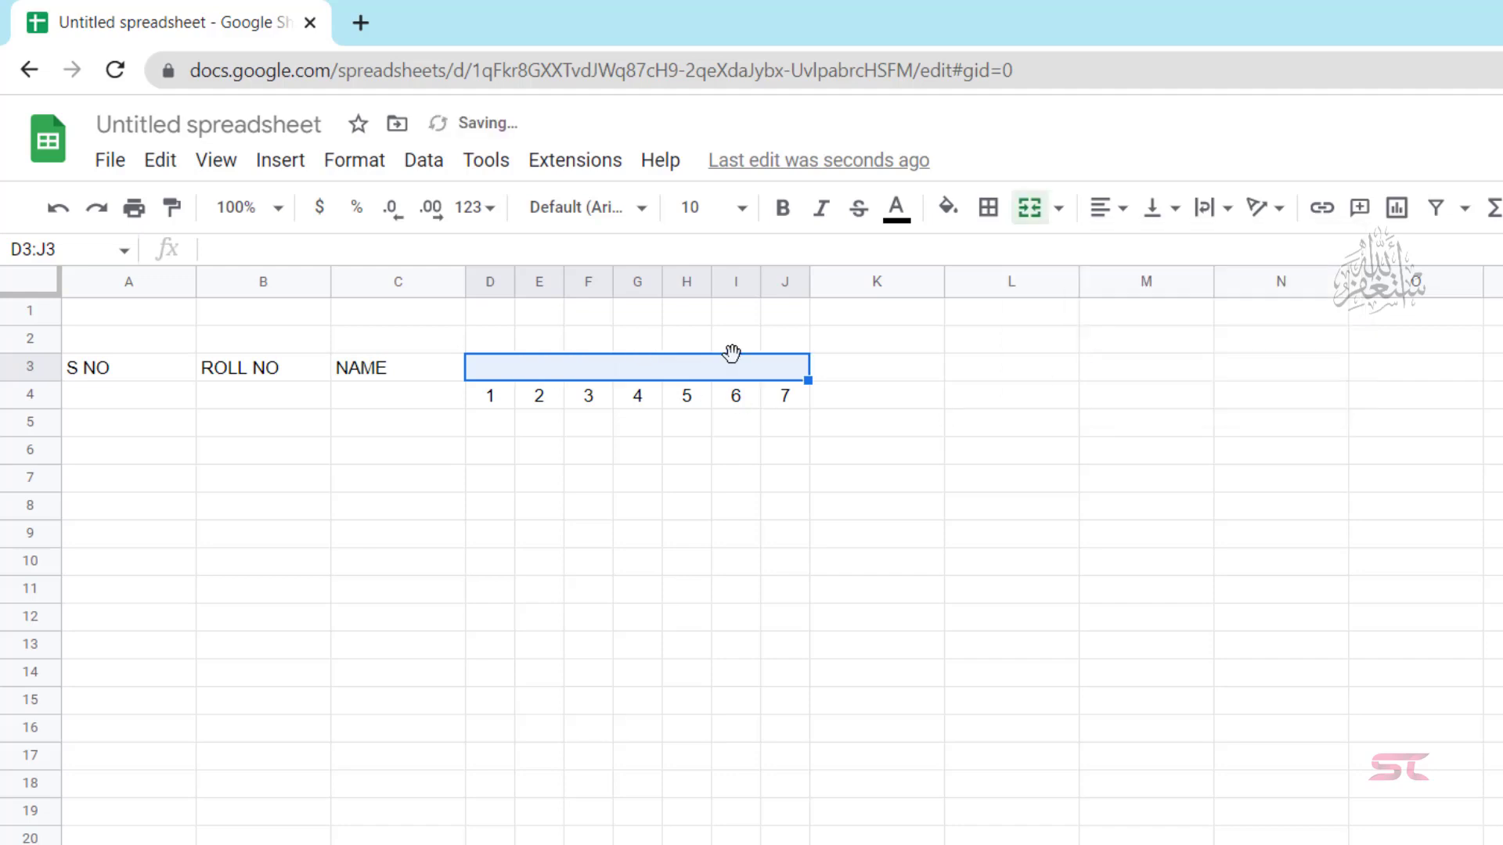
type("DAY")
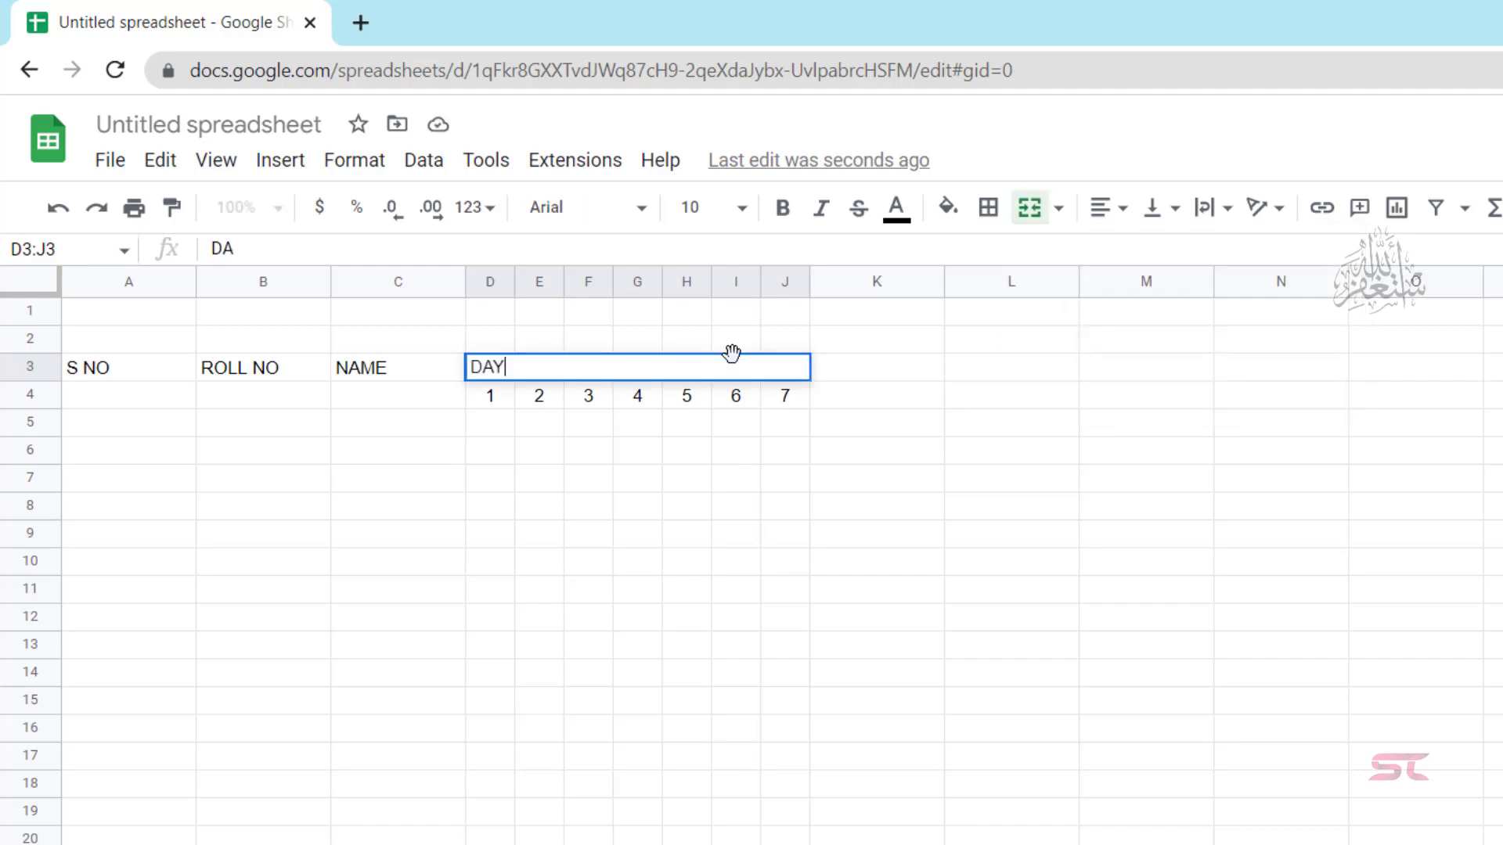
type("S")
left_click(687, 505)
left_click(560, 374)
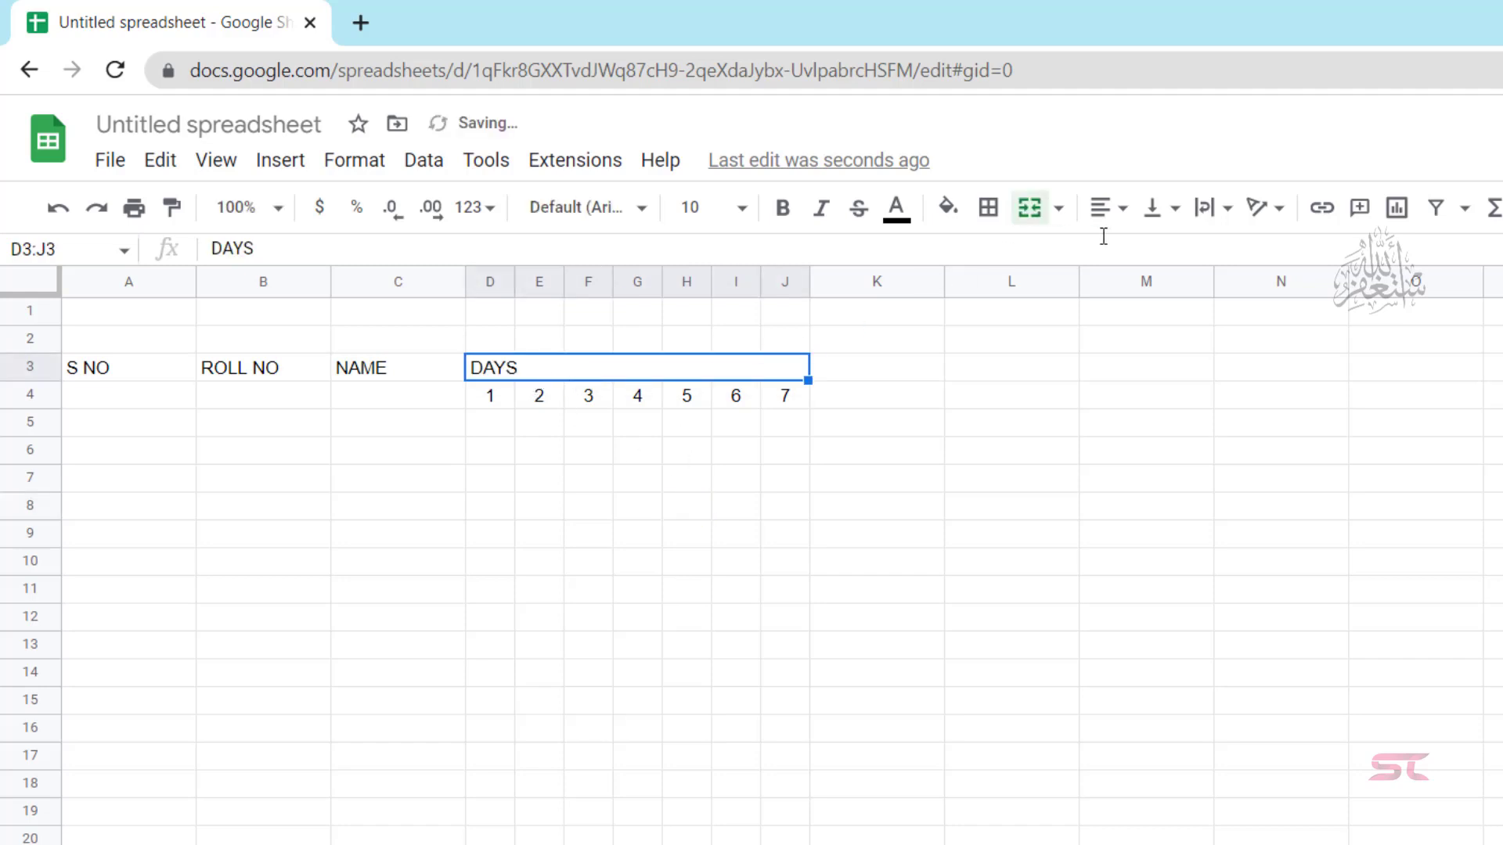
left_click(1105, 210)
left_click(1138, 252)
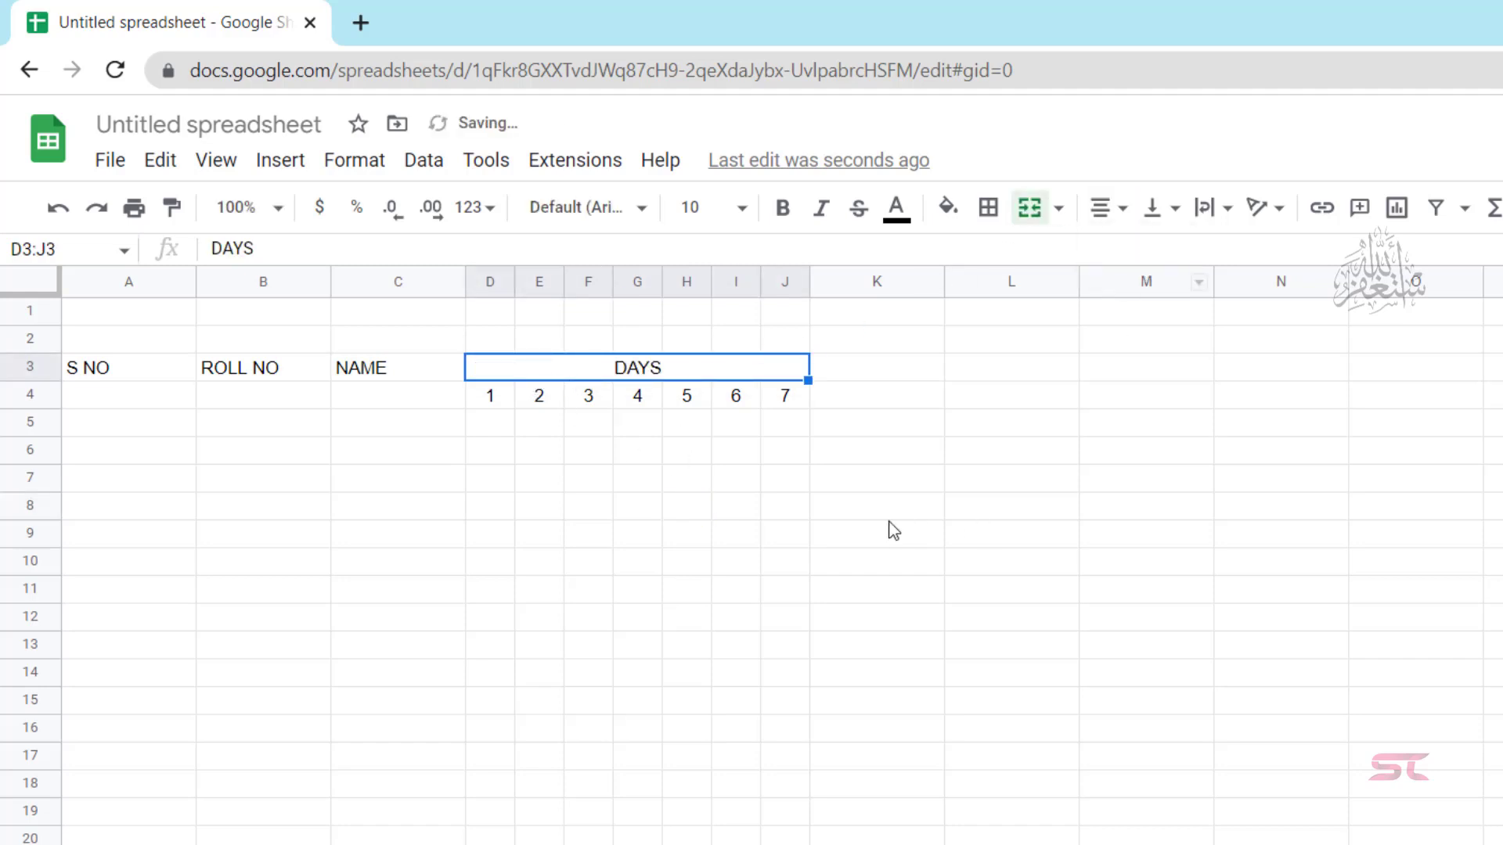
Enter TOTAL DAYS in K3 and narrow column A to fit S NO.
key("Tab")
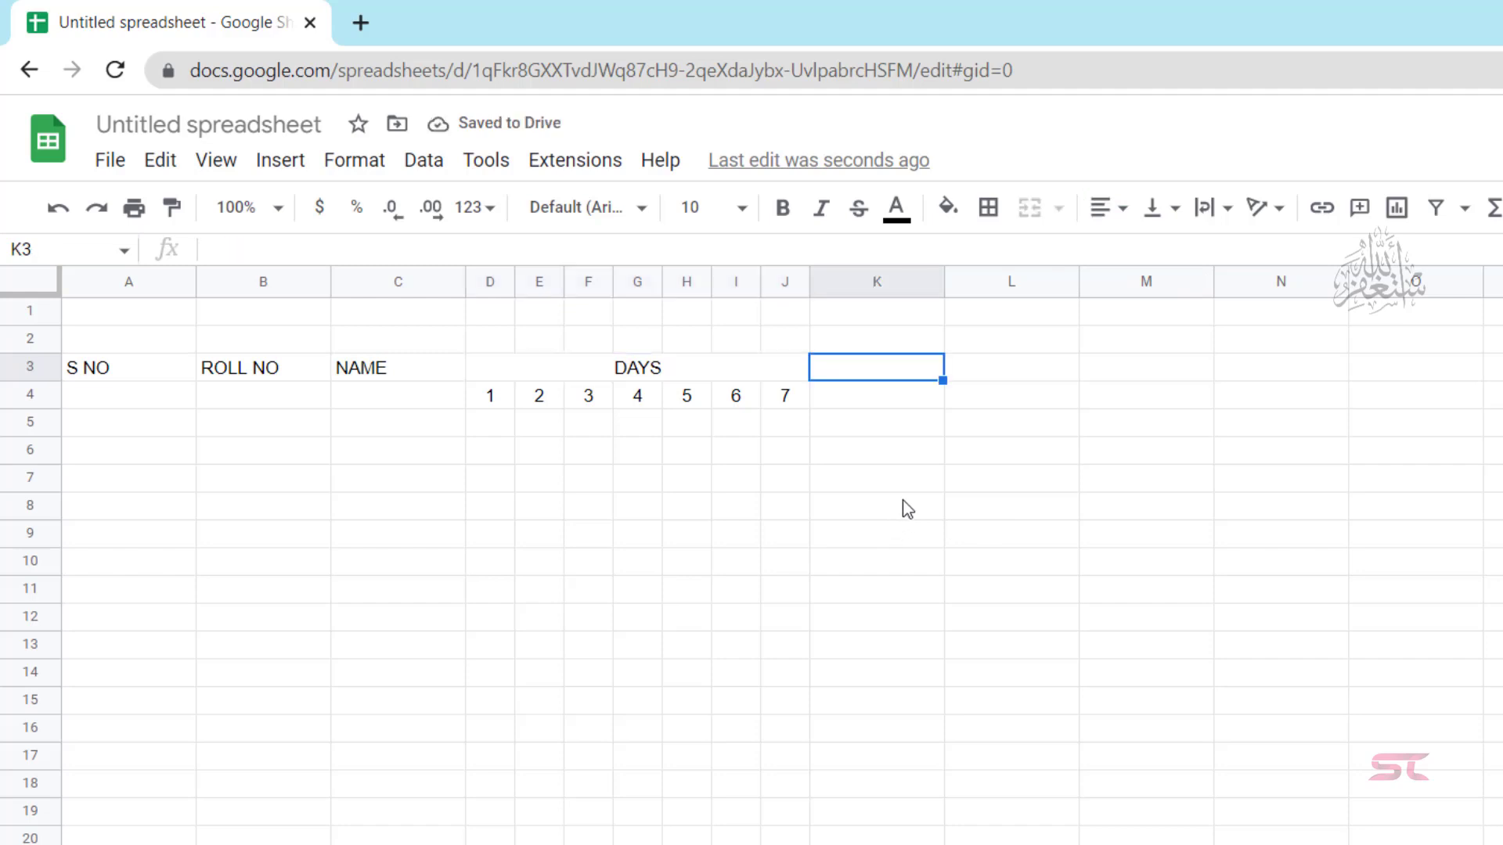
type("TOTAL ")
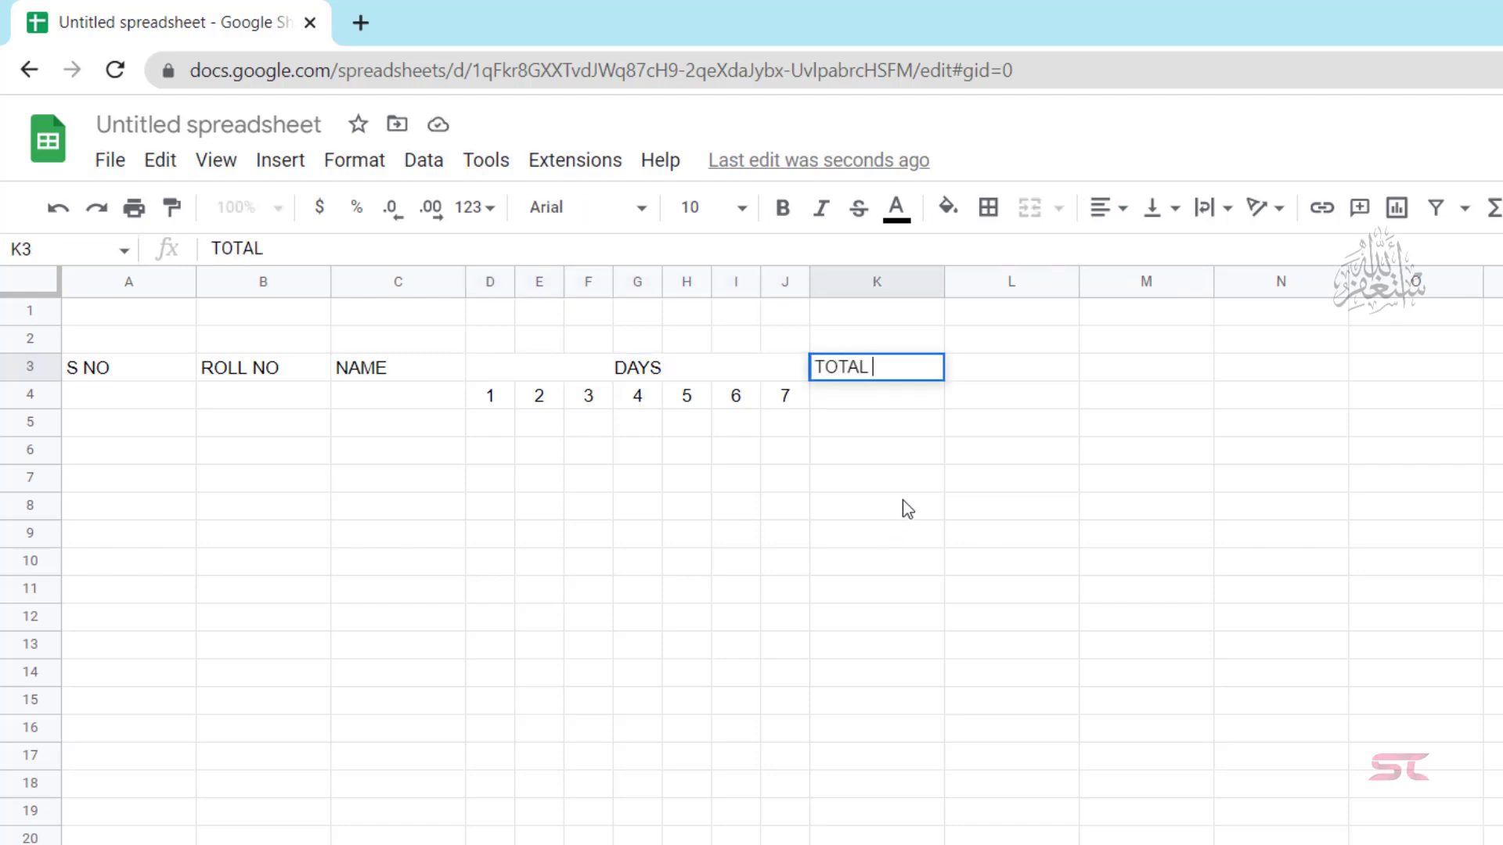
type("DAYS")
left_click(909, 505)
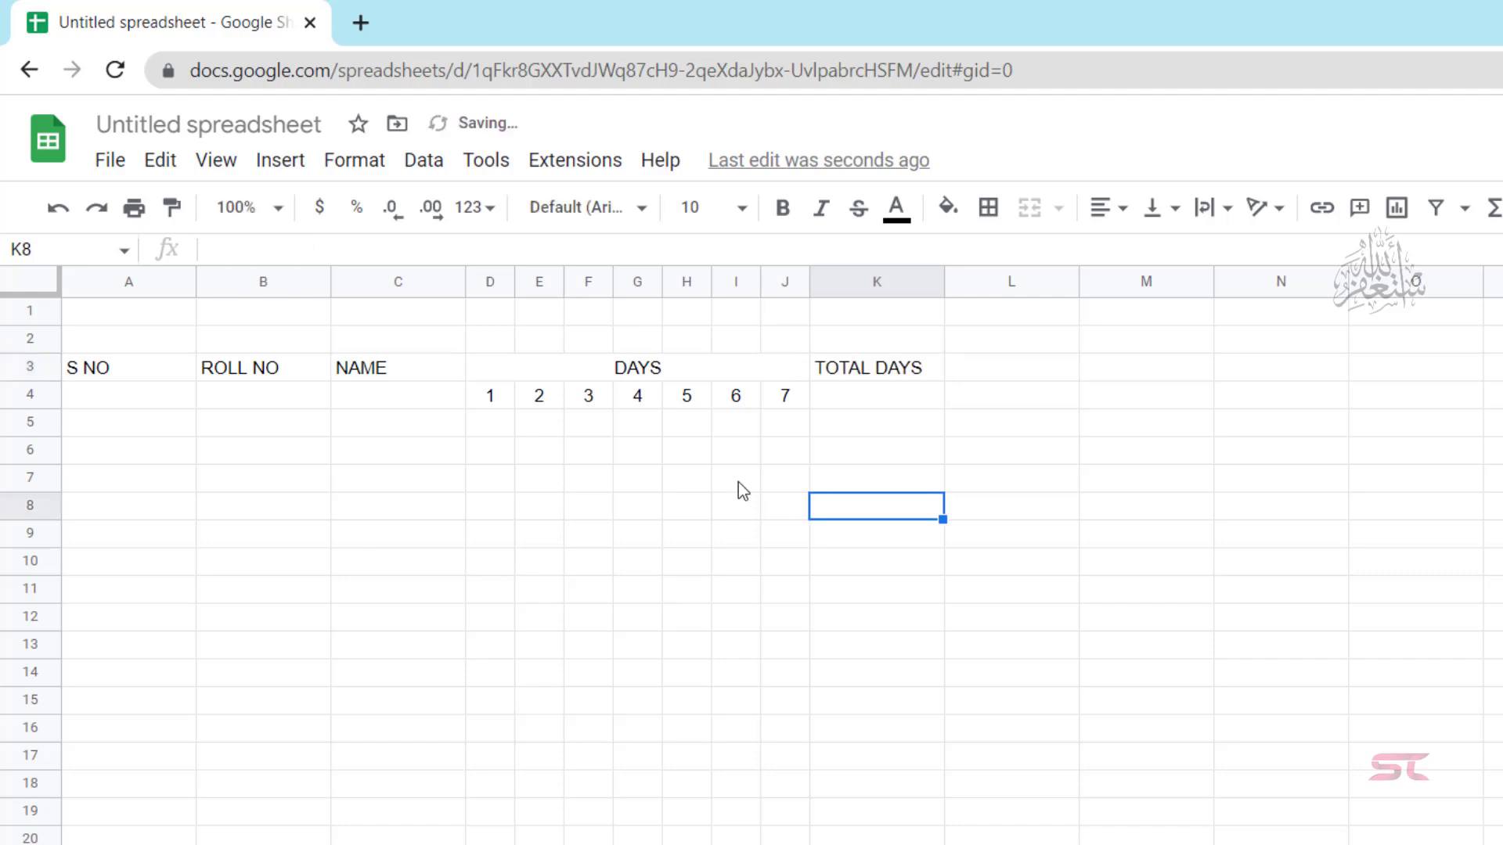
left_click(143, 368)
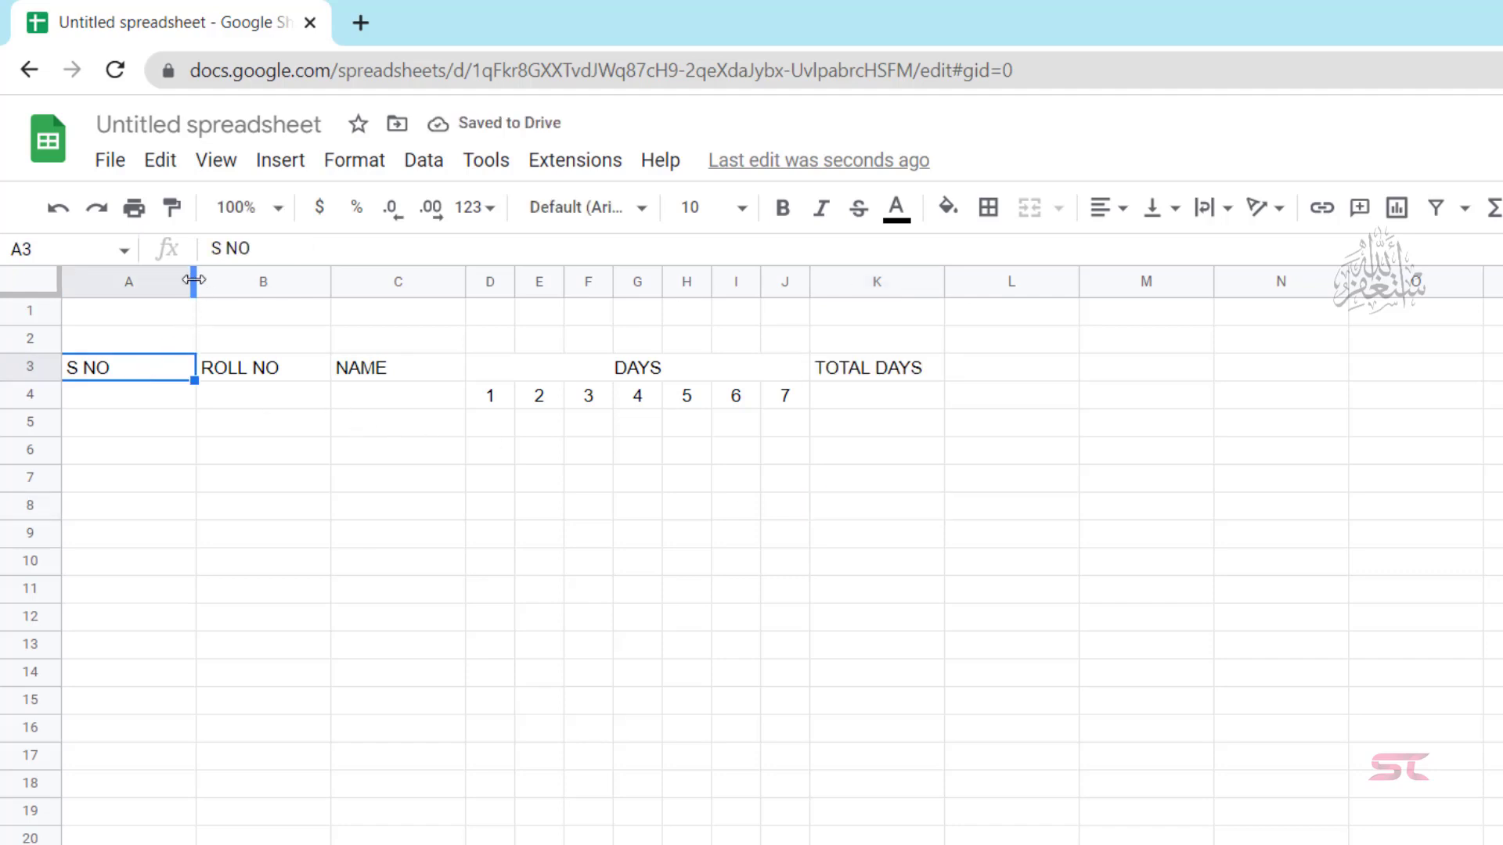
left_click_drag(194, 279, 134, 279)
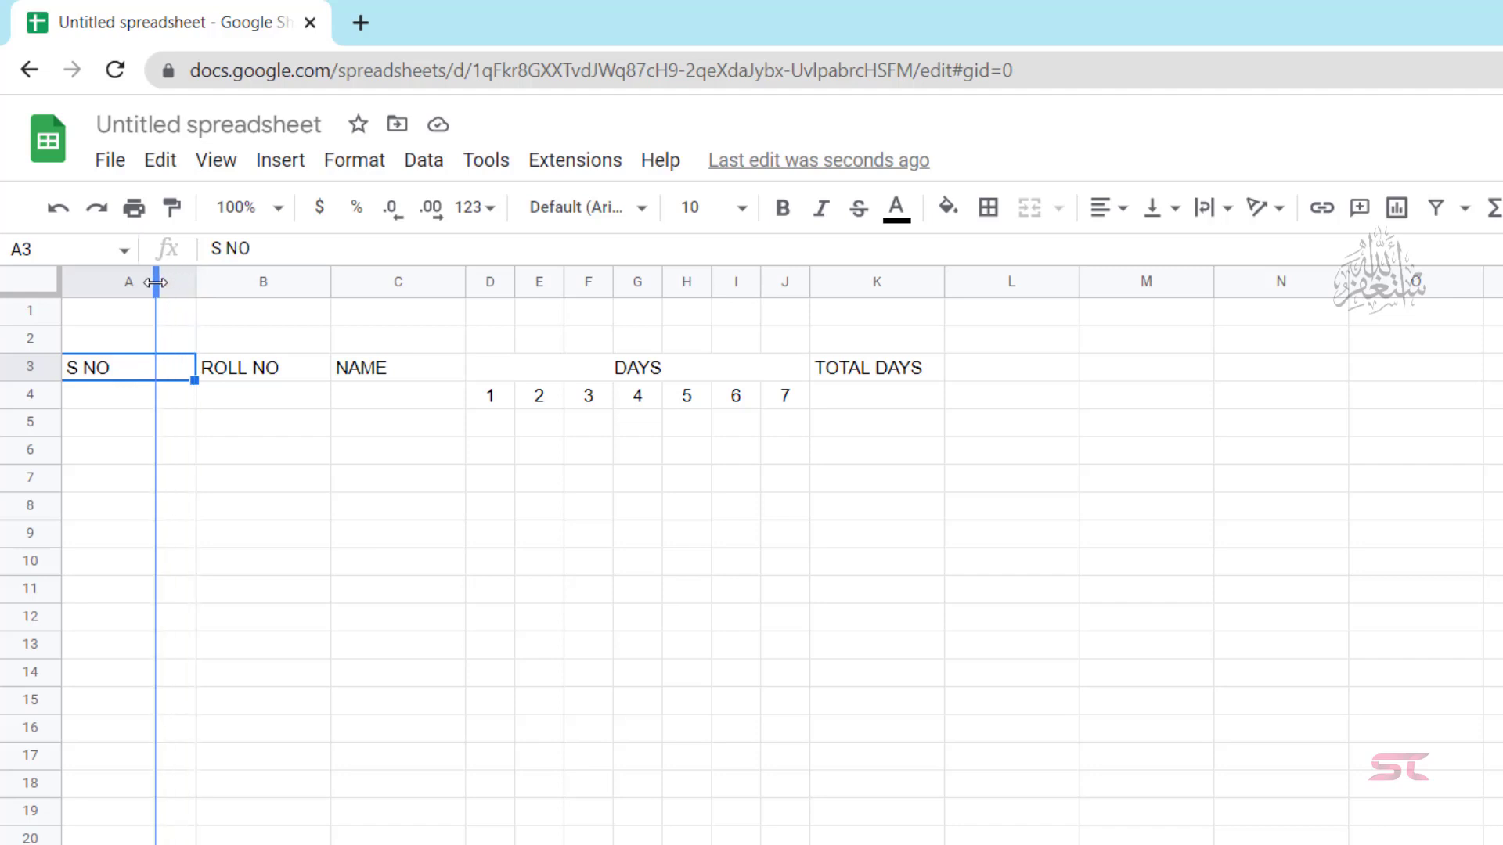
Merge S NO, ROLL NO and NAME vertically through row 4, centred horizontally and vertically.
left_click(104, 397)
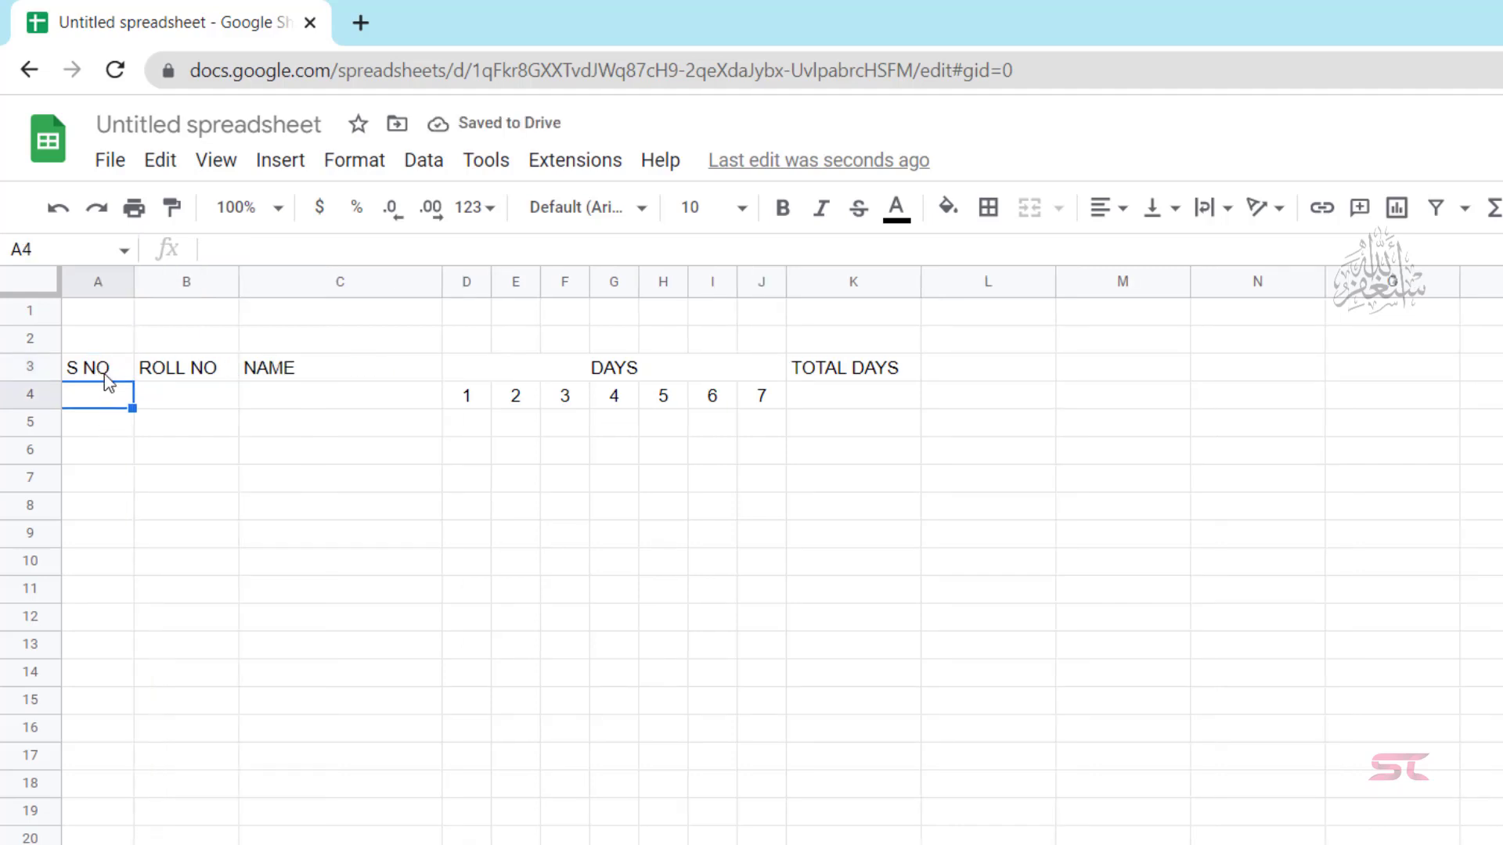
left_click_drag(105, 374, 293, 395)
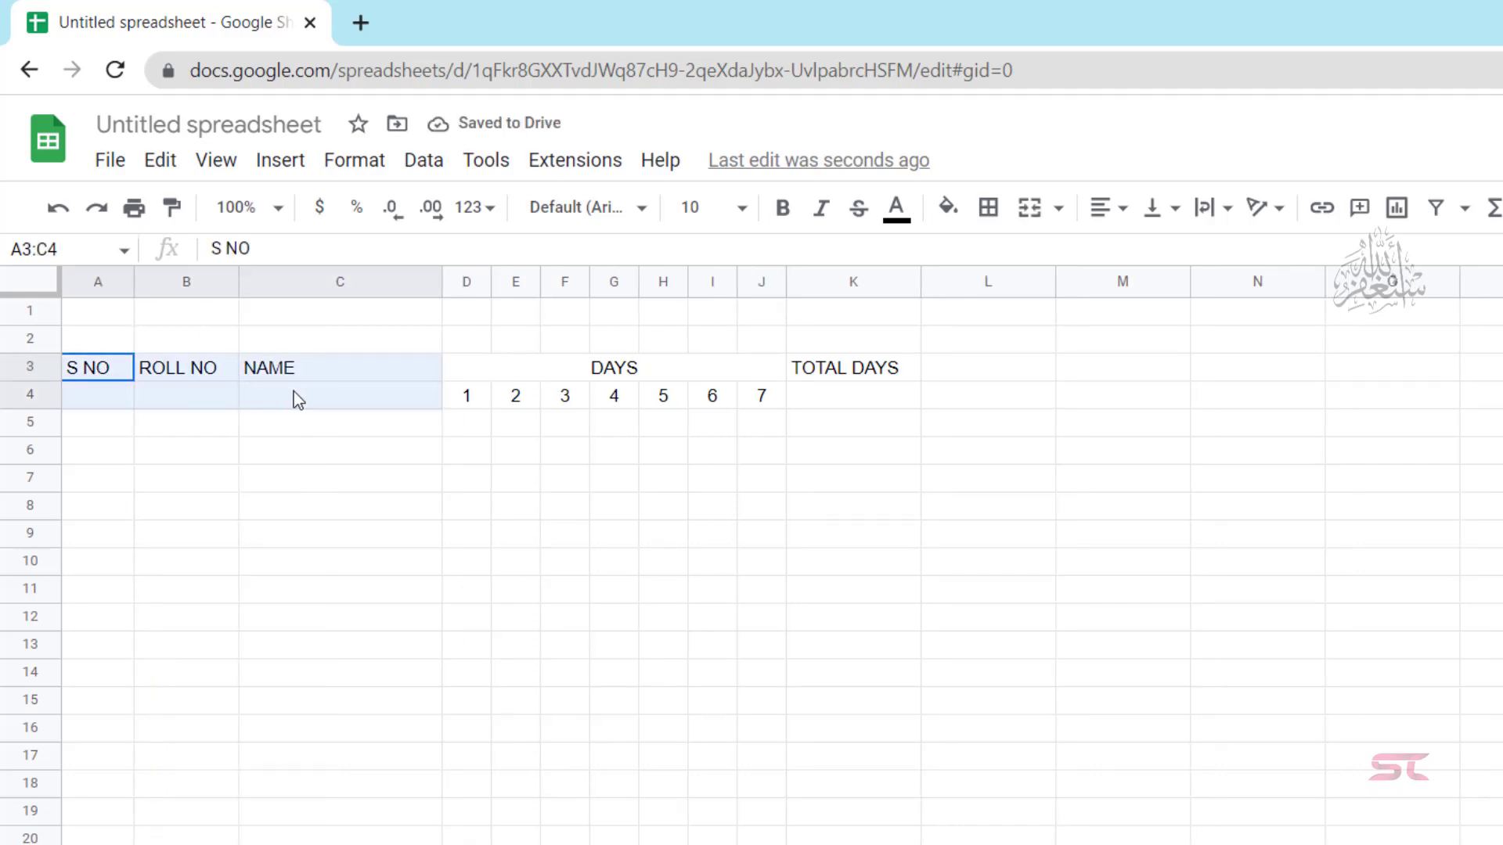
left_click(1060, 209)
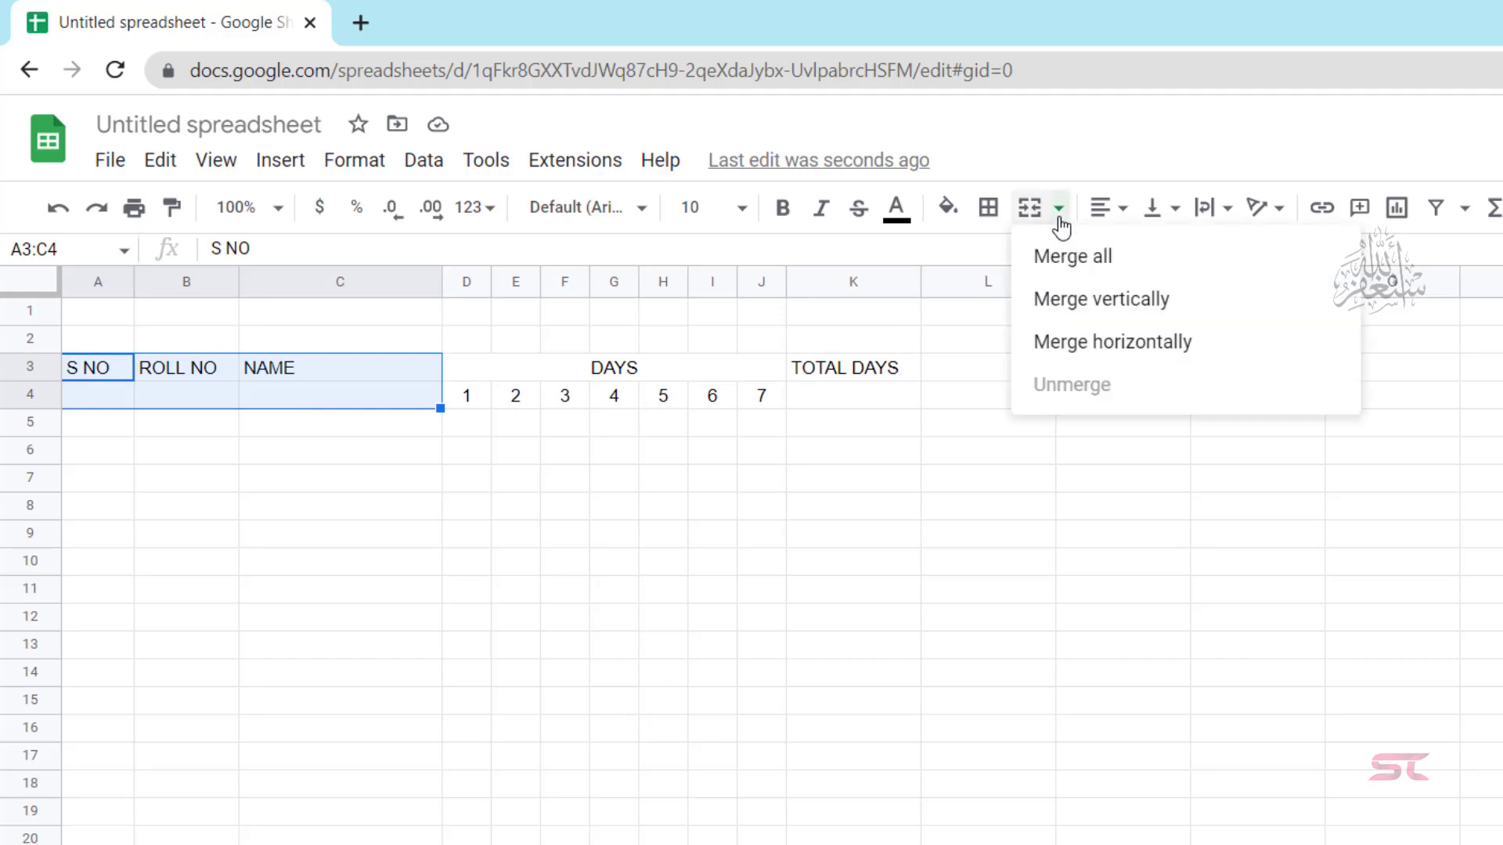
left_click(1081, 305)
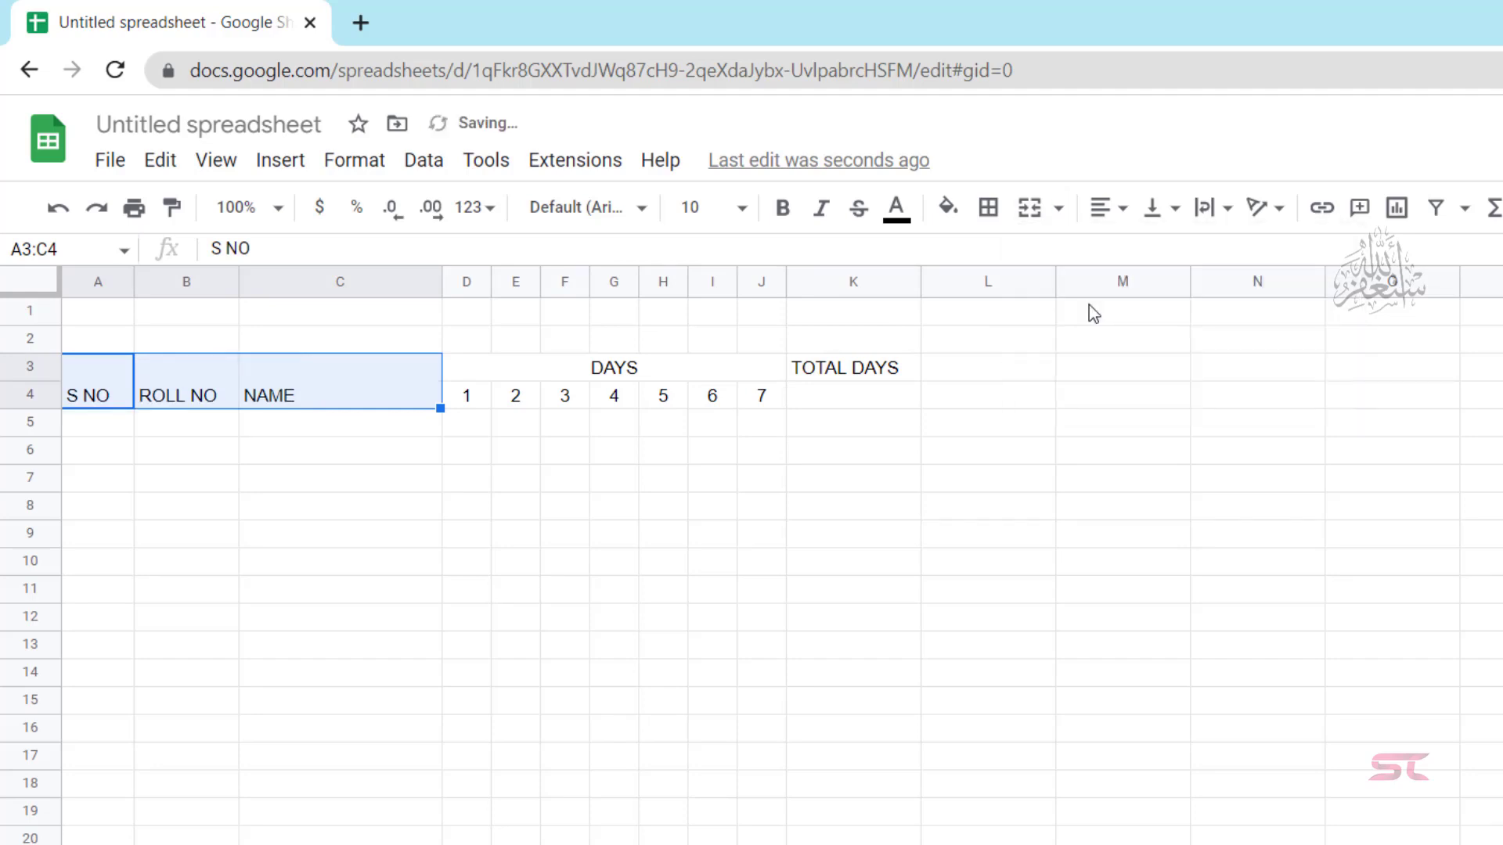
left_click(1121, 209)
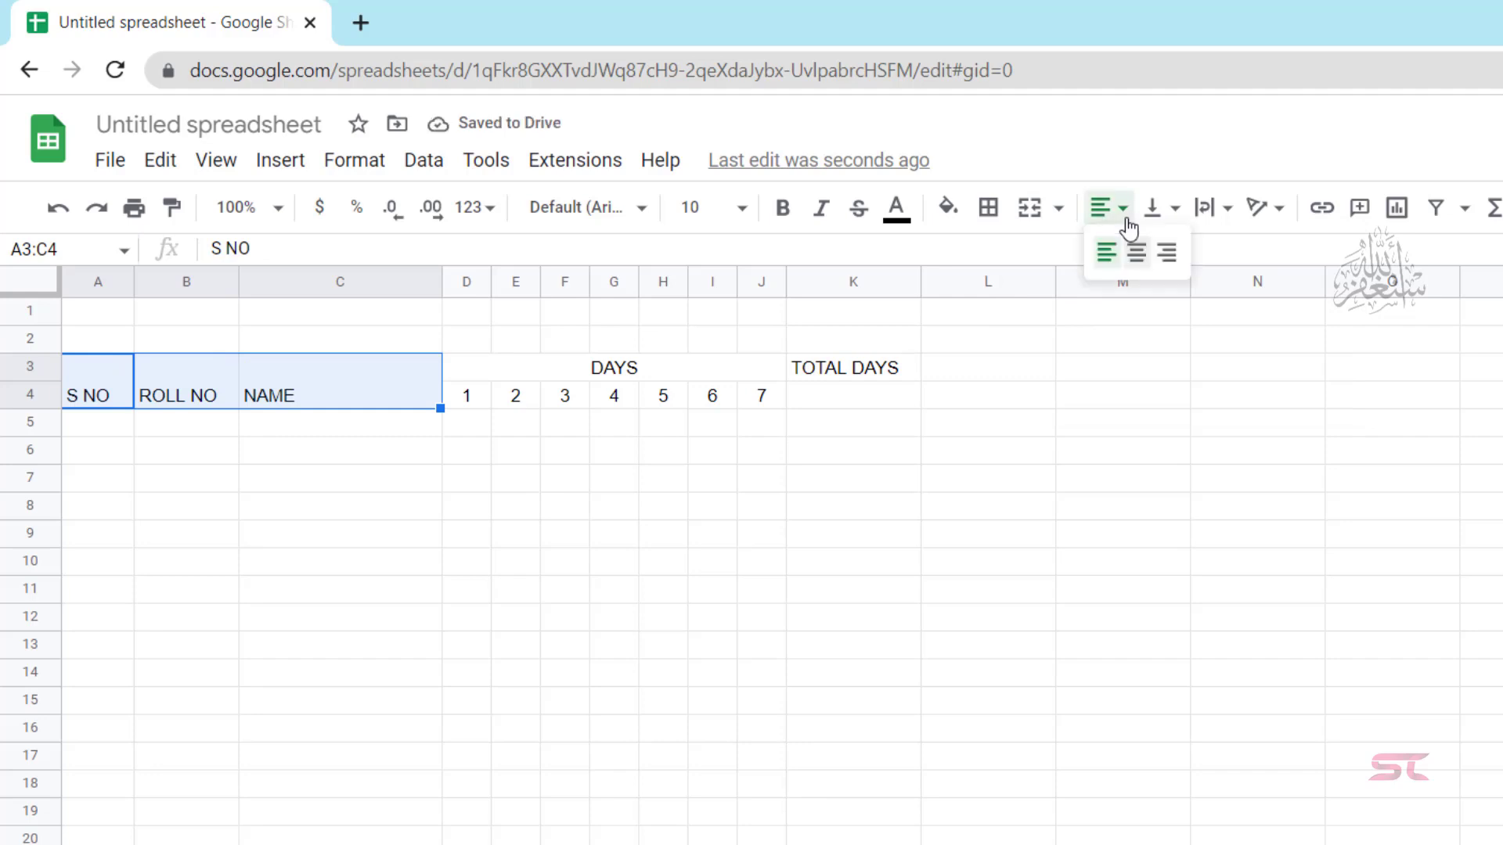
left_click(1136, 252)
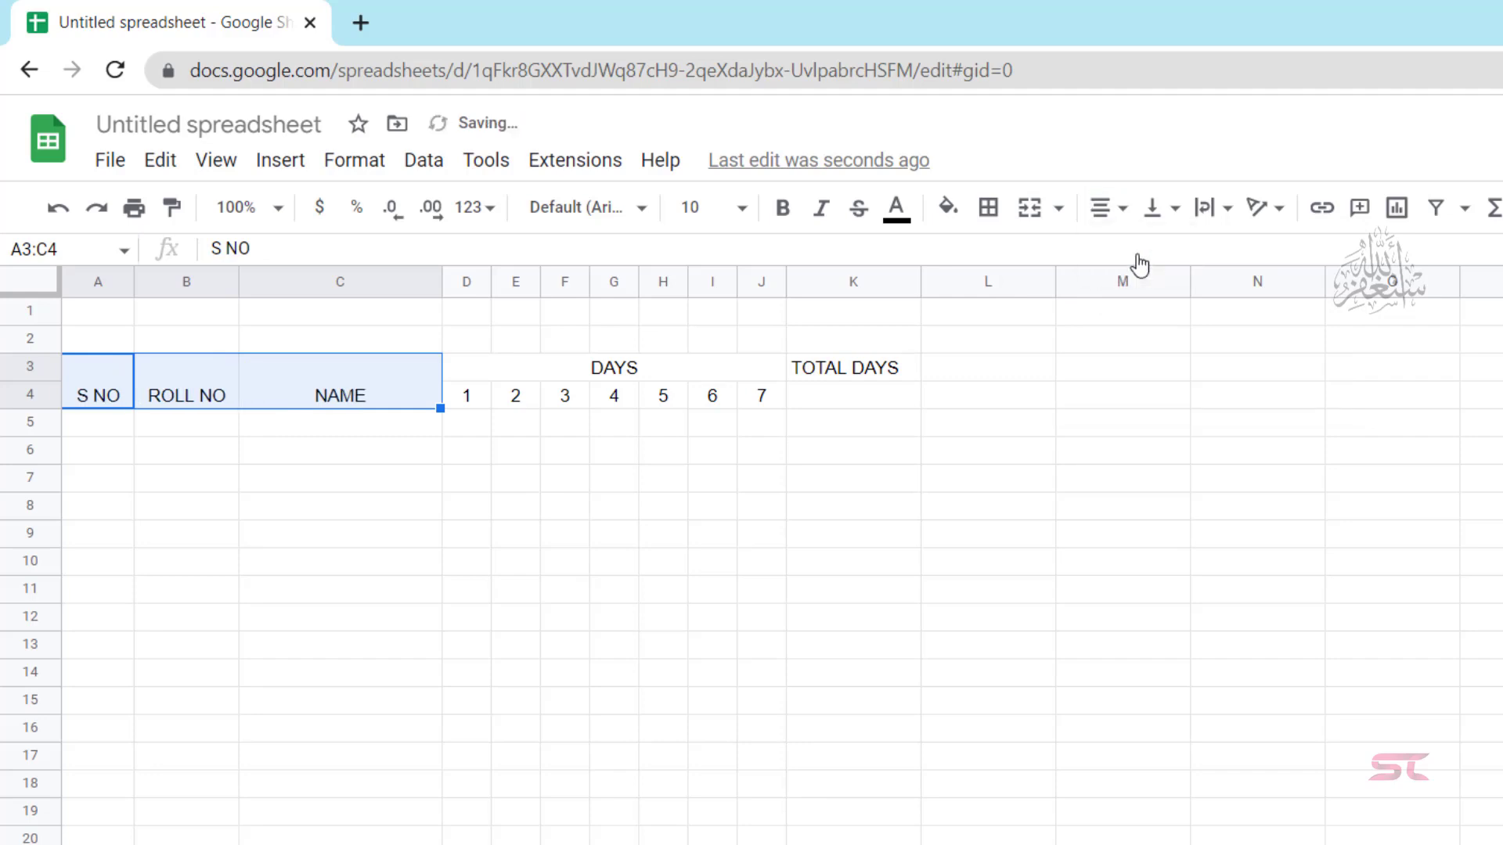
left_click(1182, 223)
left_click(1182, 253)
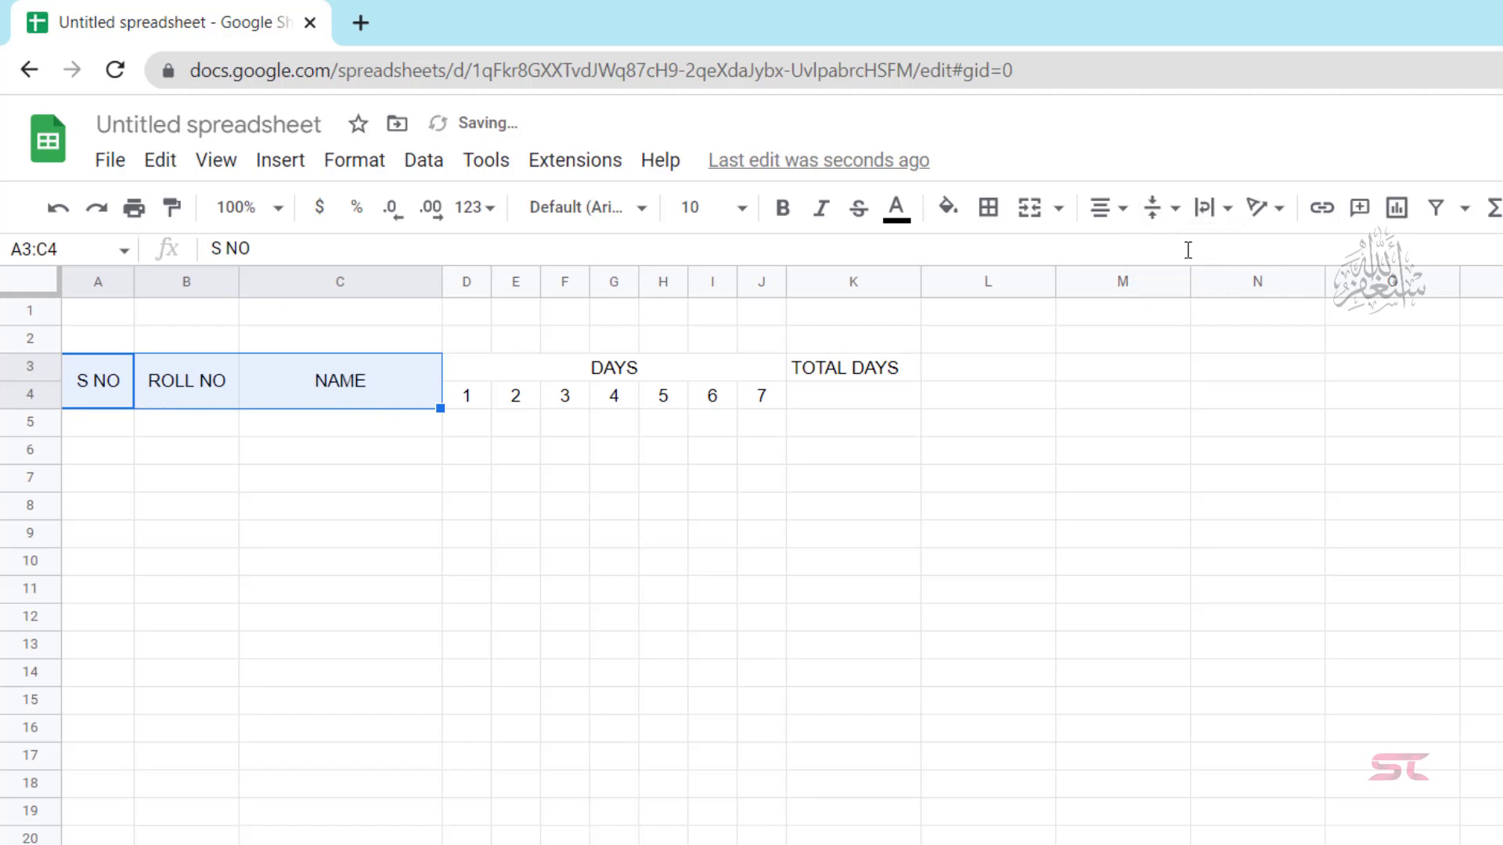
Merge TOTAL DAYS with K4 and centre it both horizontally and vertically.
left_click(887, 485)
left_click_drag(892, 374, 892, 395)
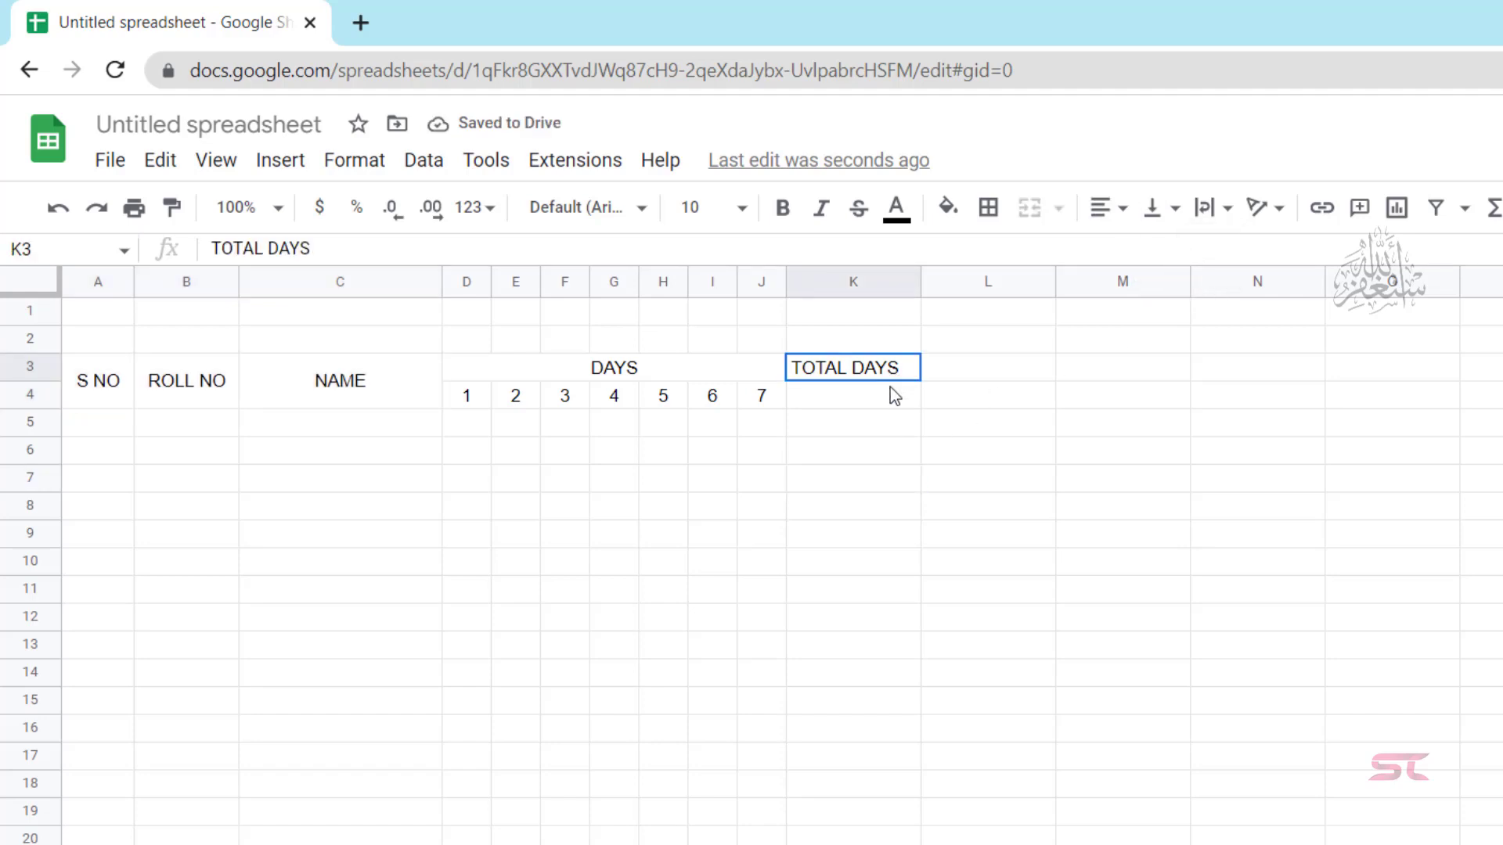
left_click(1059, 221)
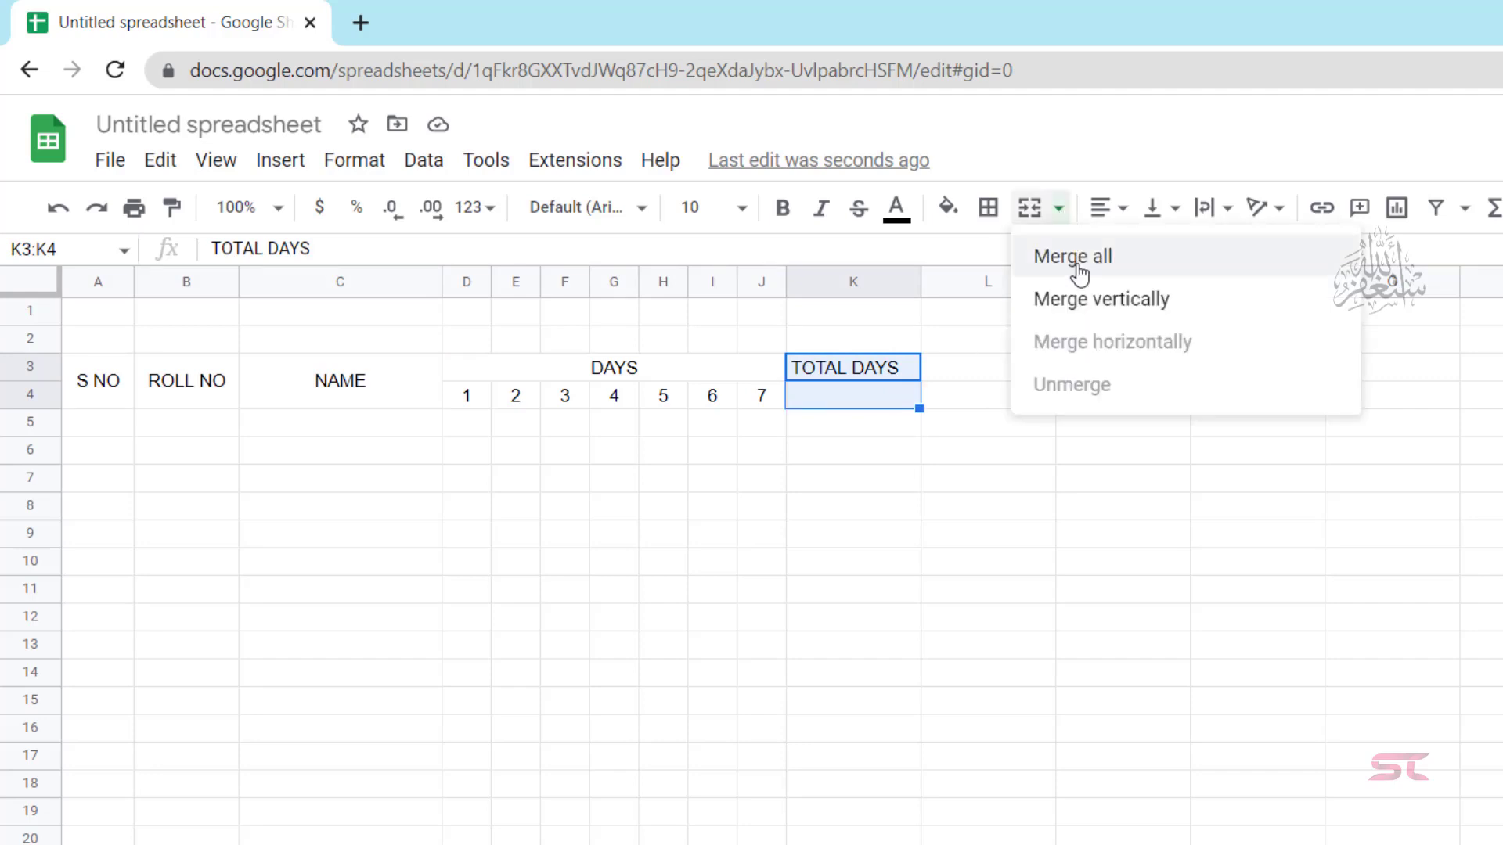
left_click(1086, 306)
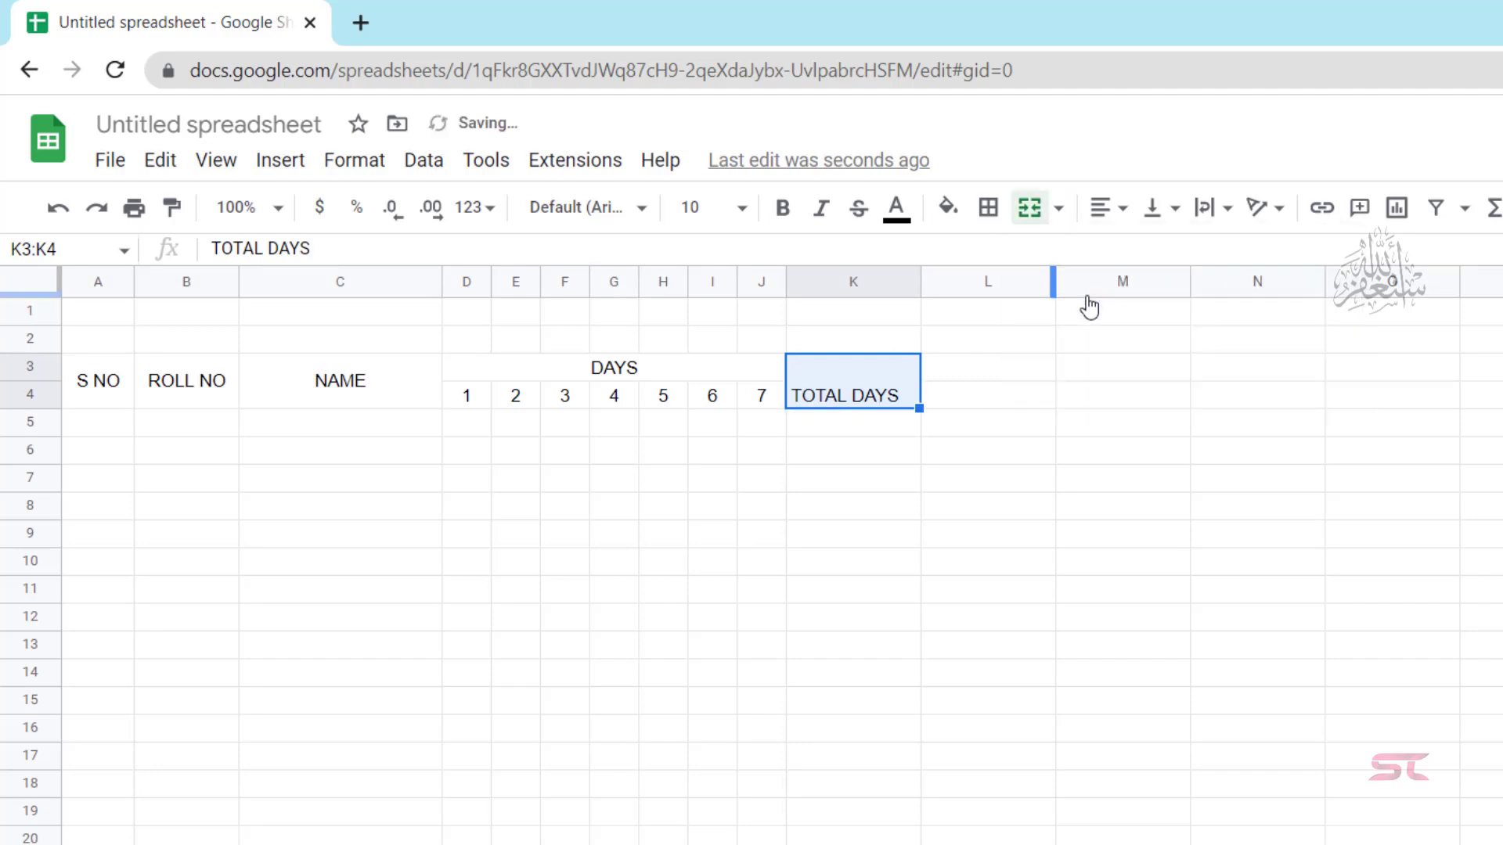
left_click(1170, 208)
left_click(1187, 252)
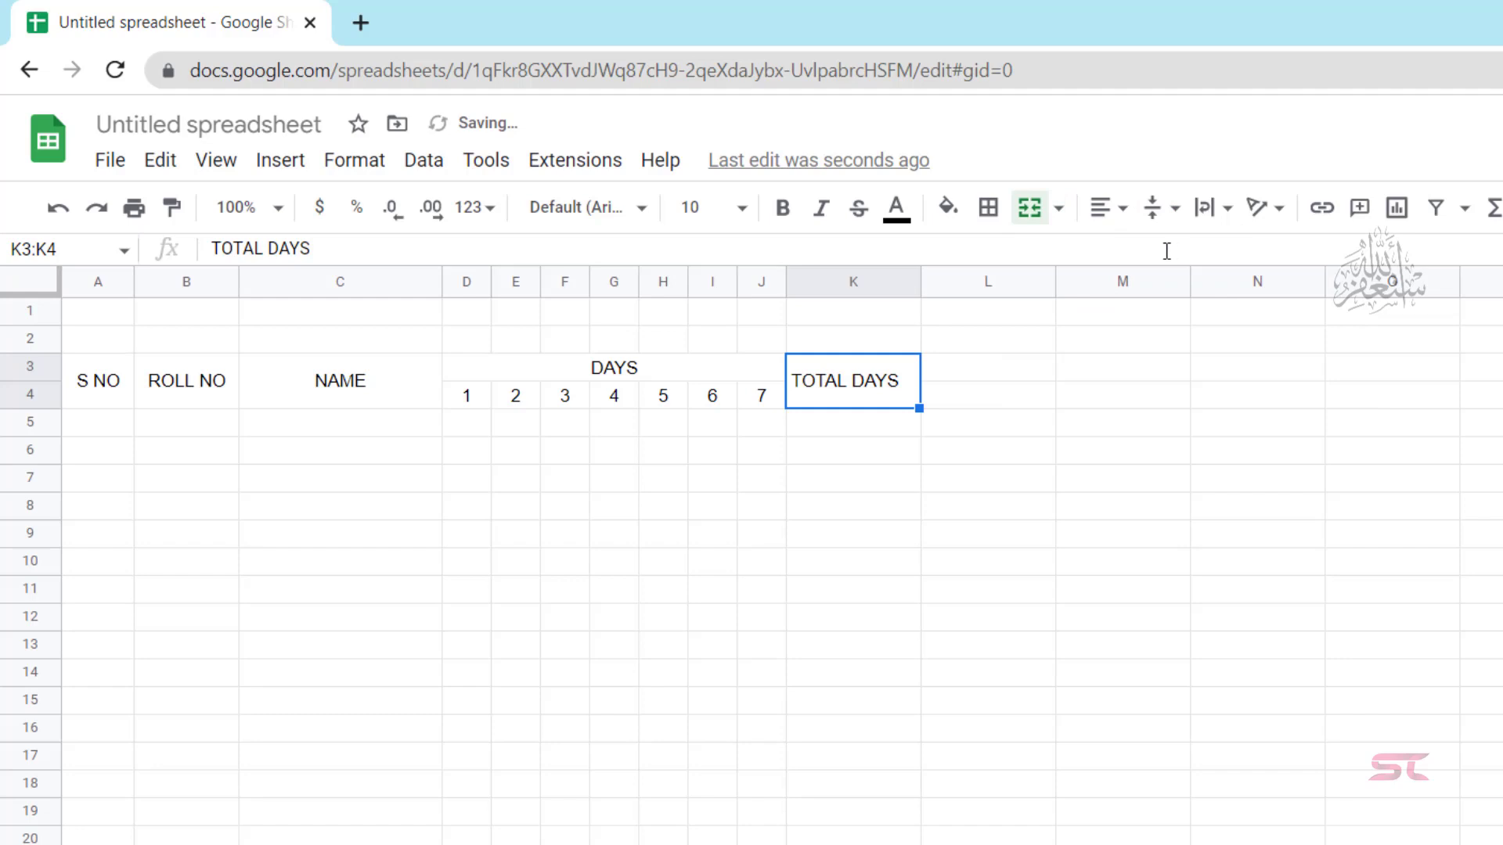
left_click(1121, 213)
left_click(1137, 253)
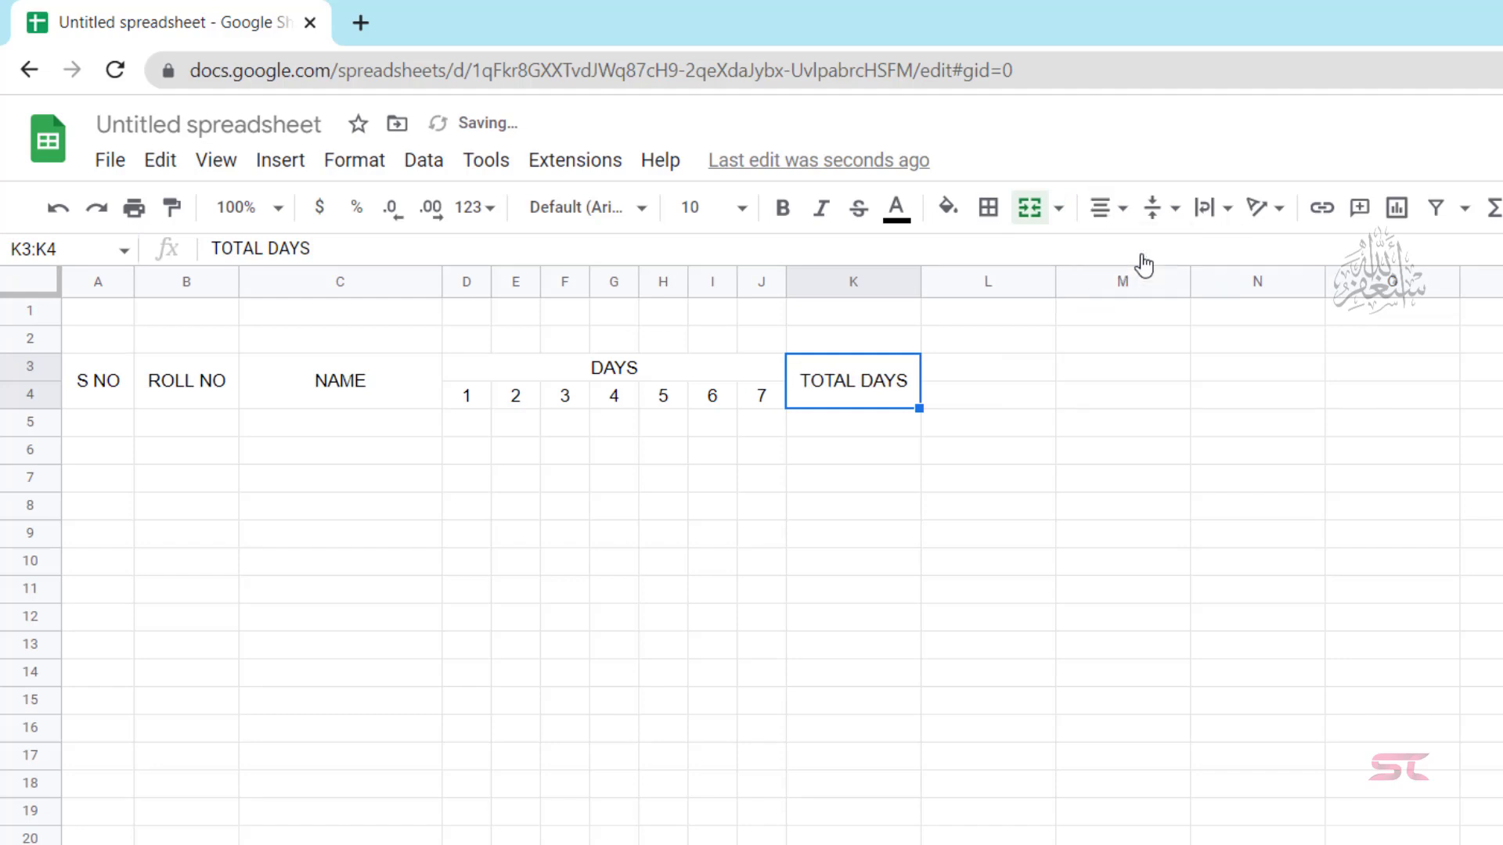
left_click(851, 649)
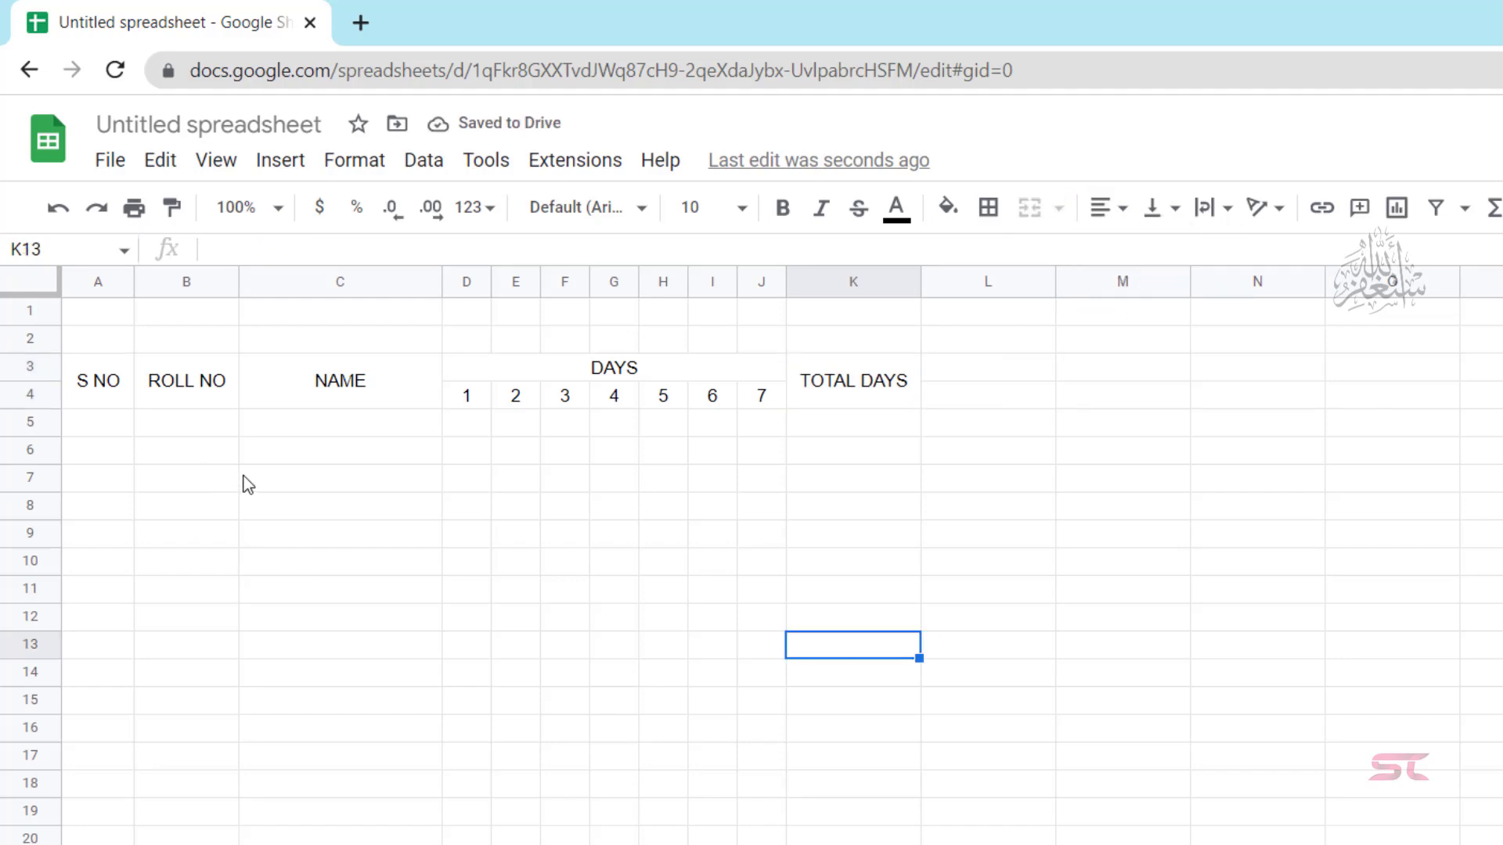
Fill serial numbers 1 to 11 down A5:A15 and centre them.
left_click(86, 434)
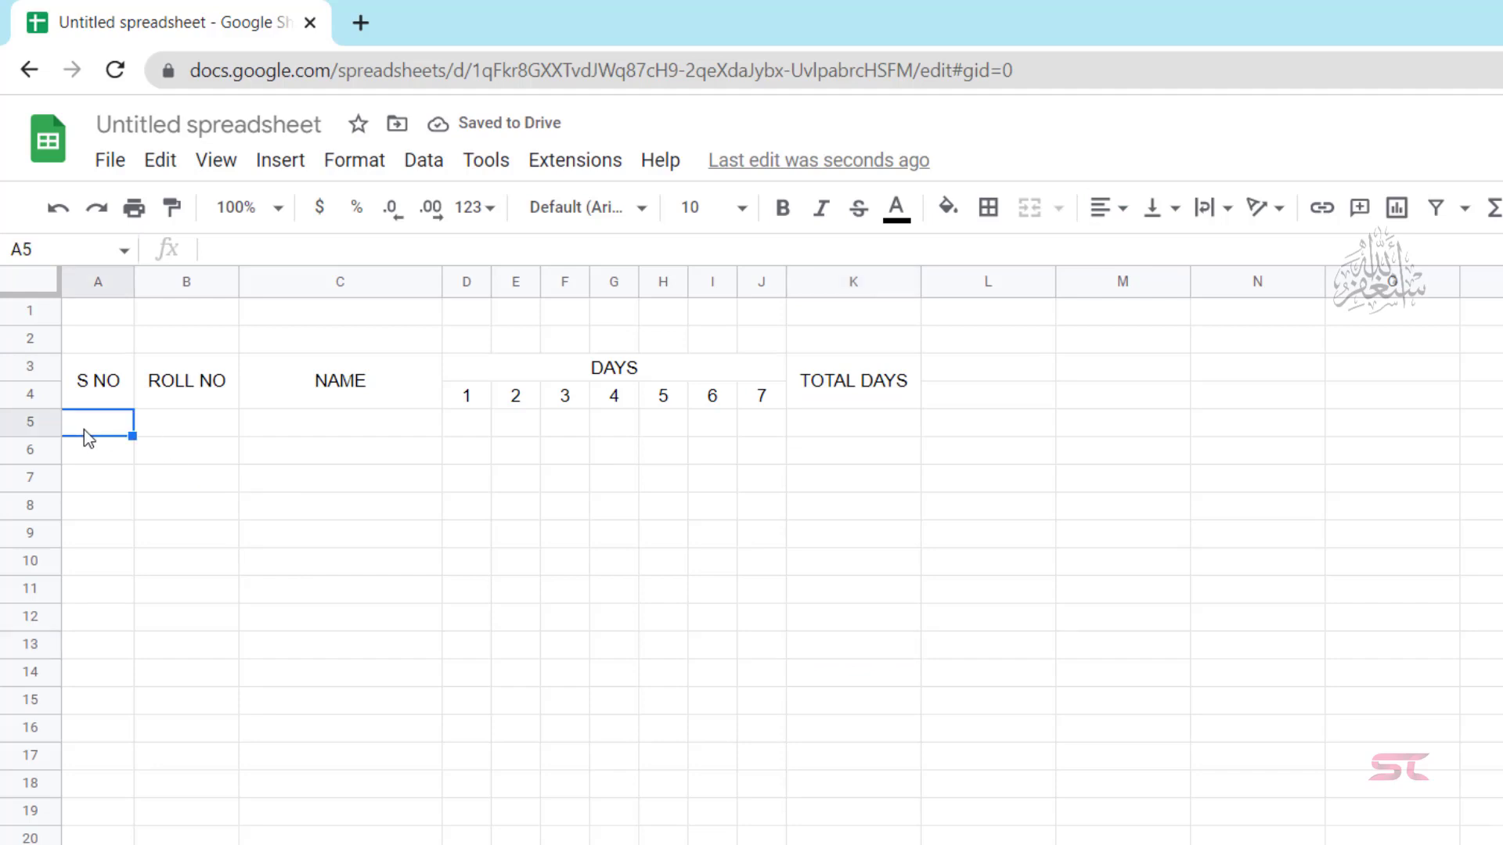
type("1")
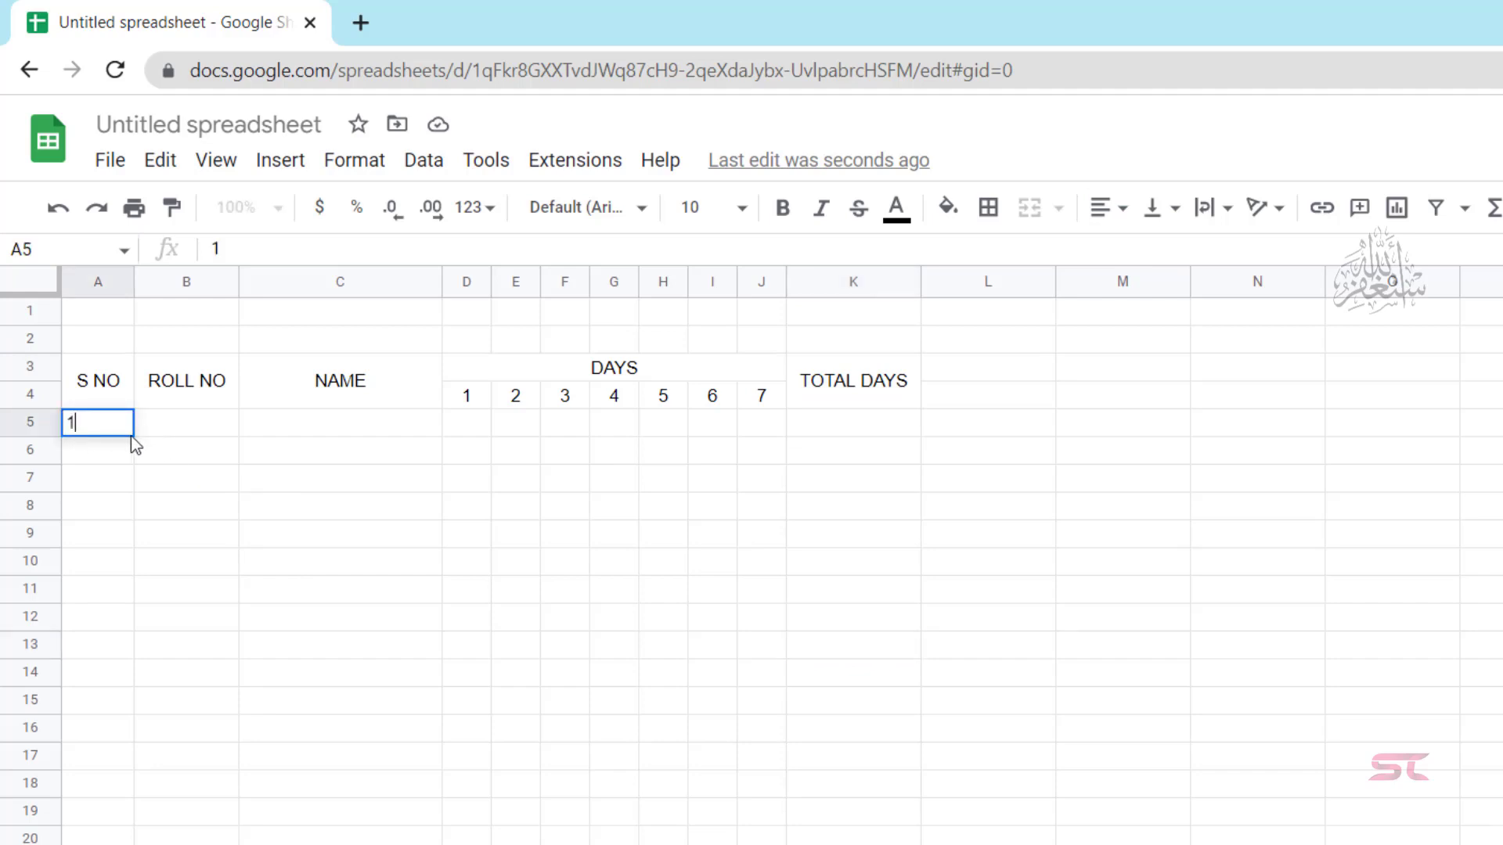
key("Return")
left_click(126, 426)
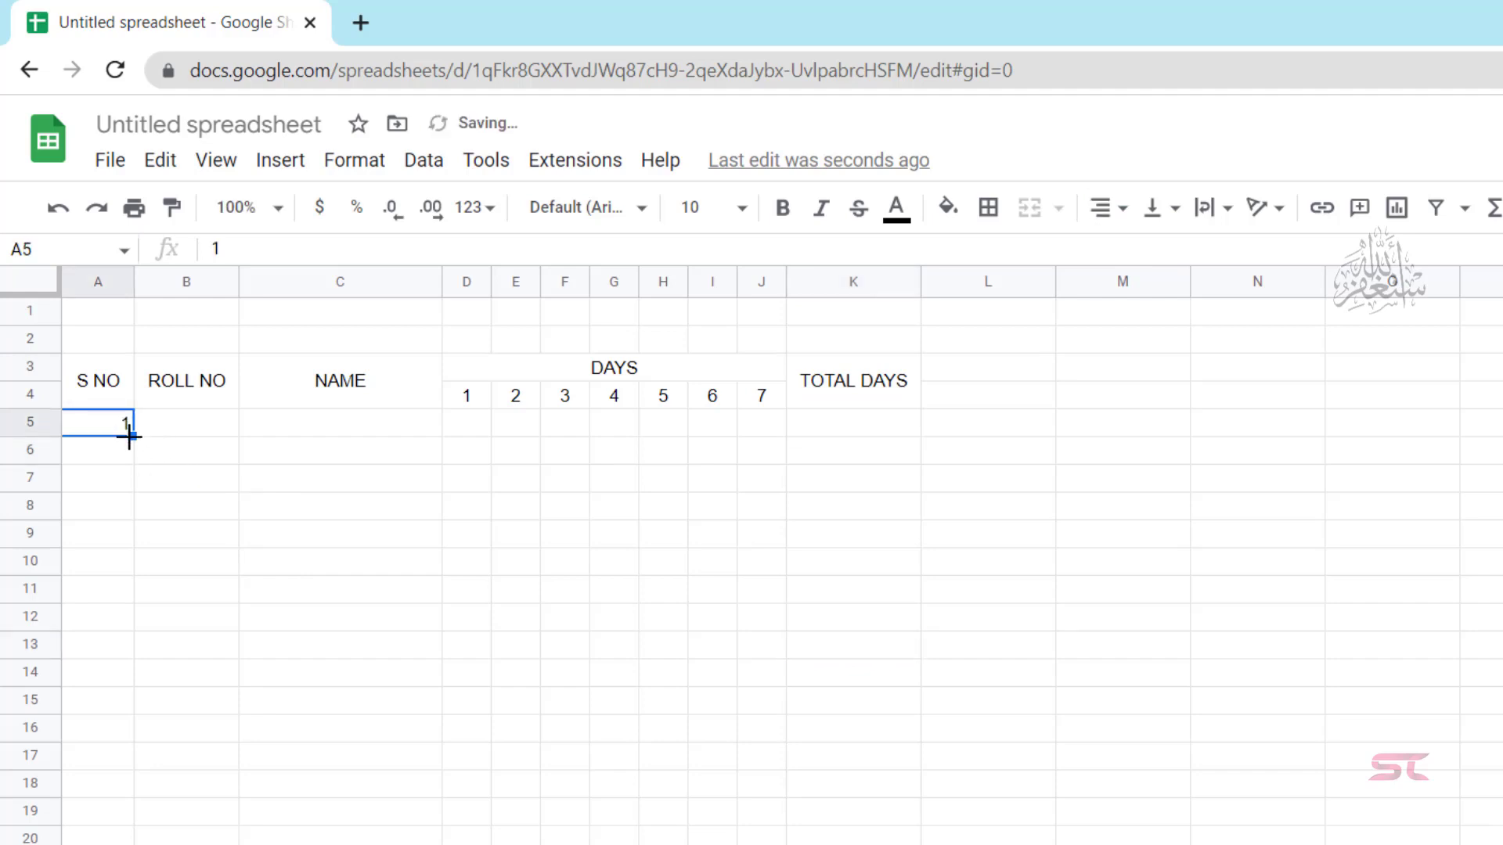
left_click_drag(129, 436, 129, 702)
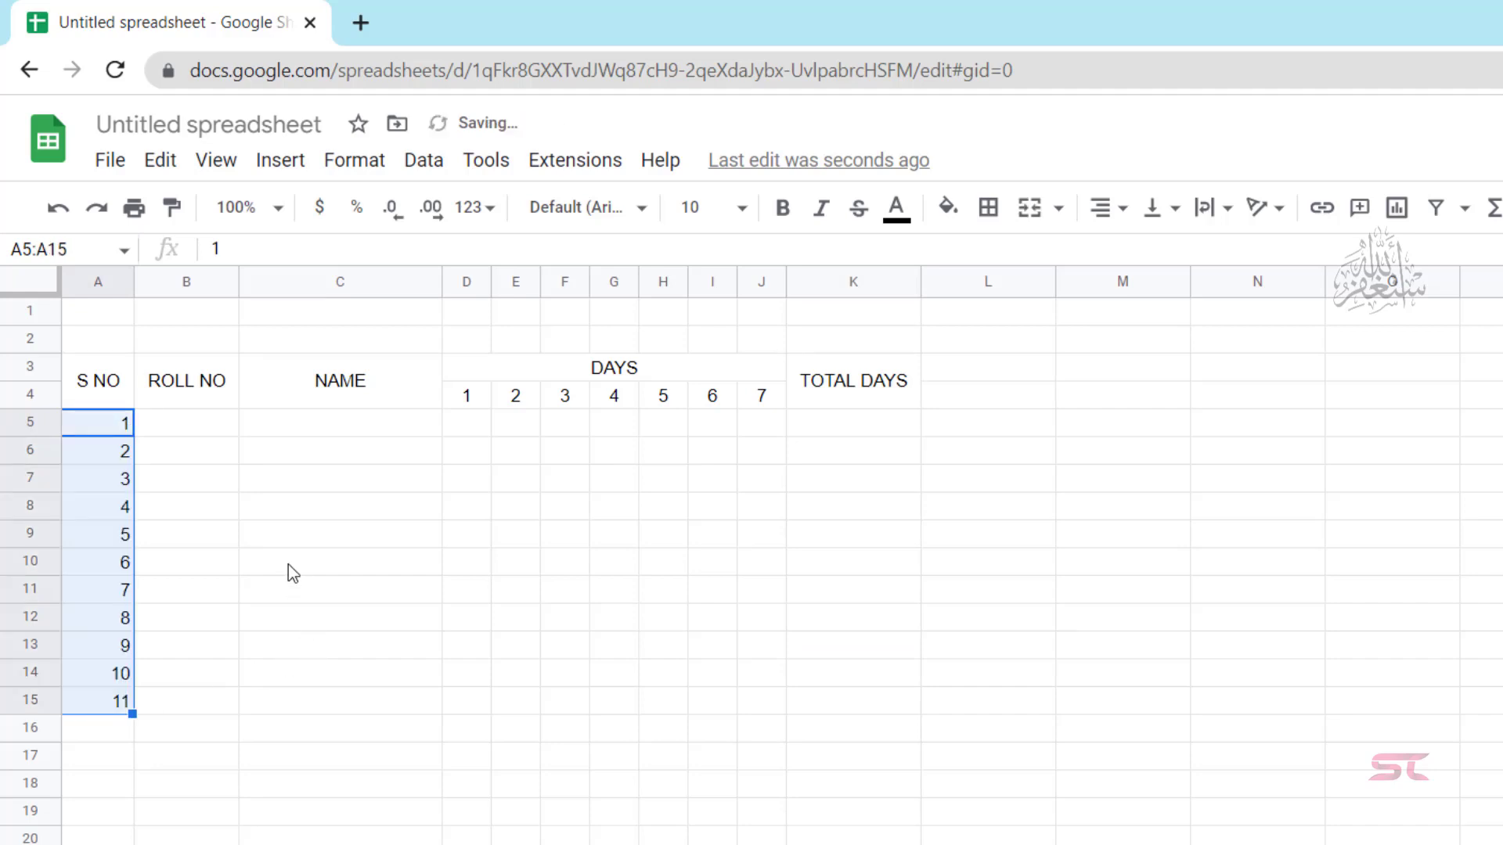
left_click(1108, 210)
left_click(1135, 252)
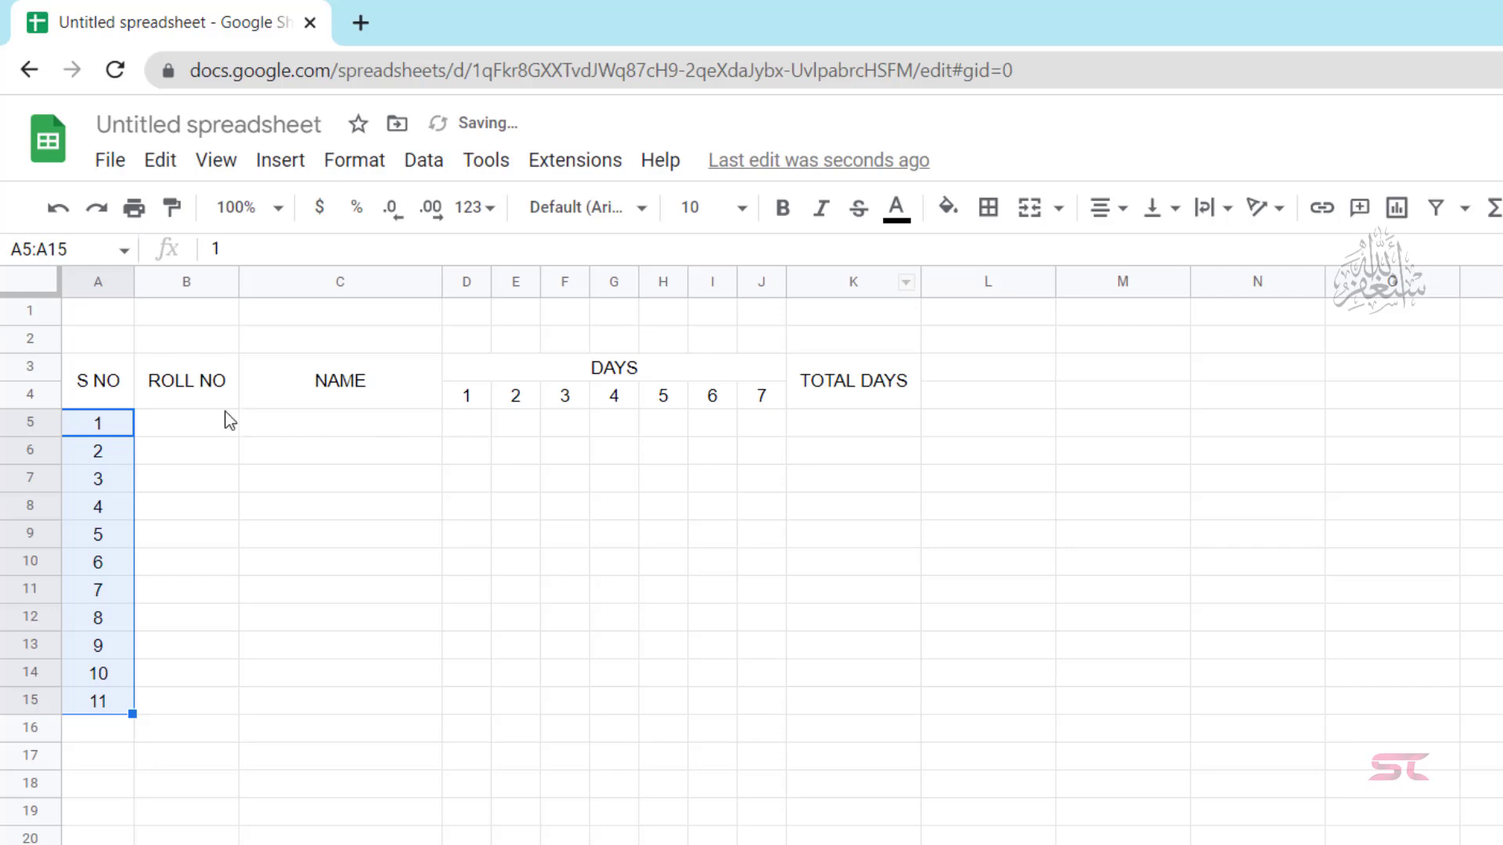
Fill roll numbers 1020 to 1030 down B5:B15 and centre them.
left_click(216, 435)
type("1")
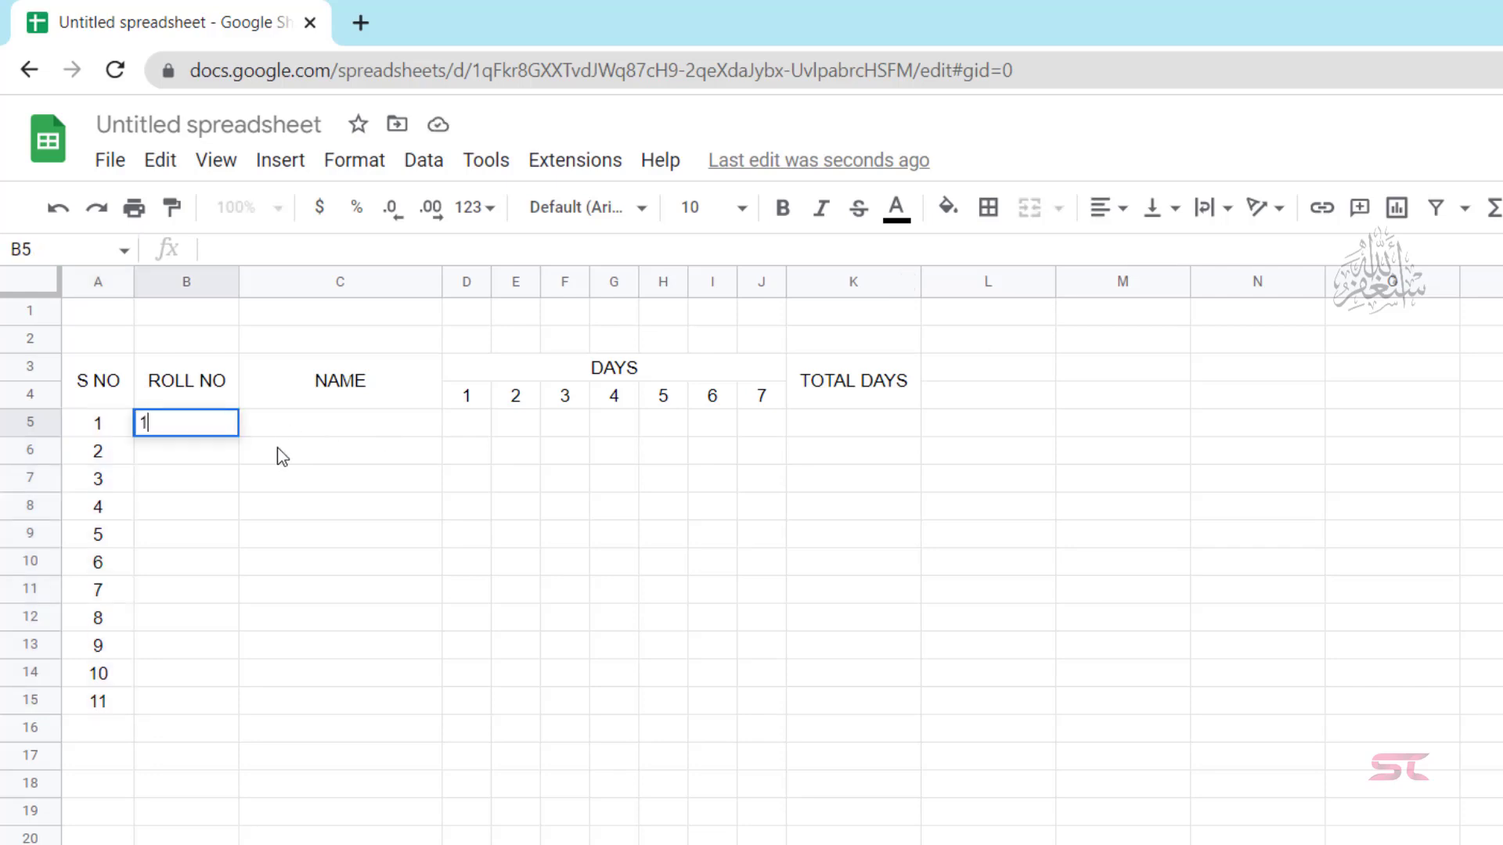
type("020")
key("Return")
left_click(232, 430)
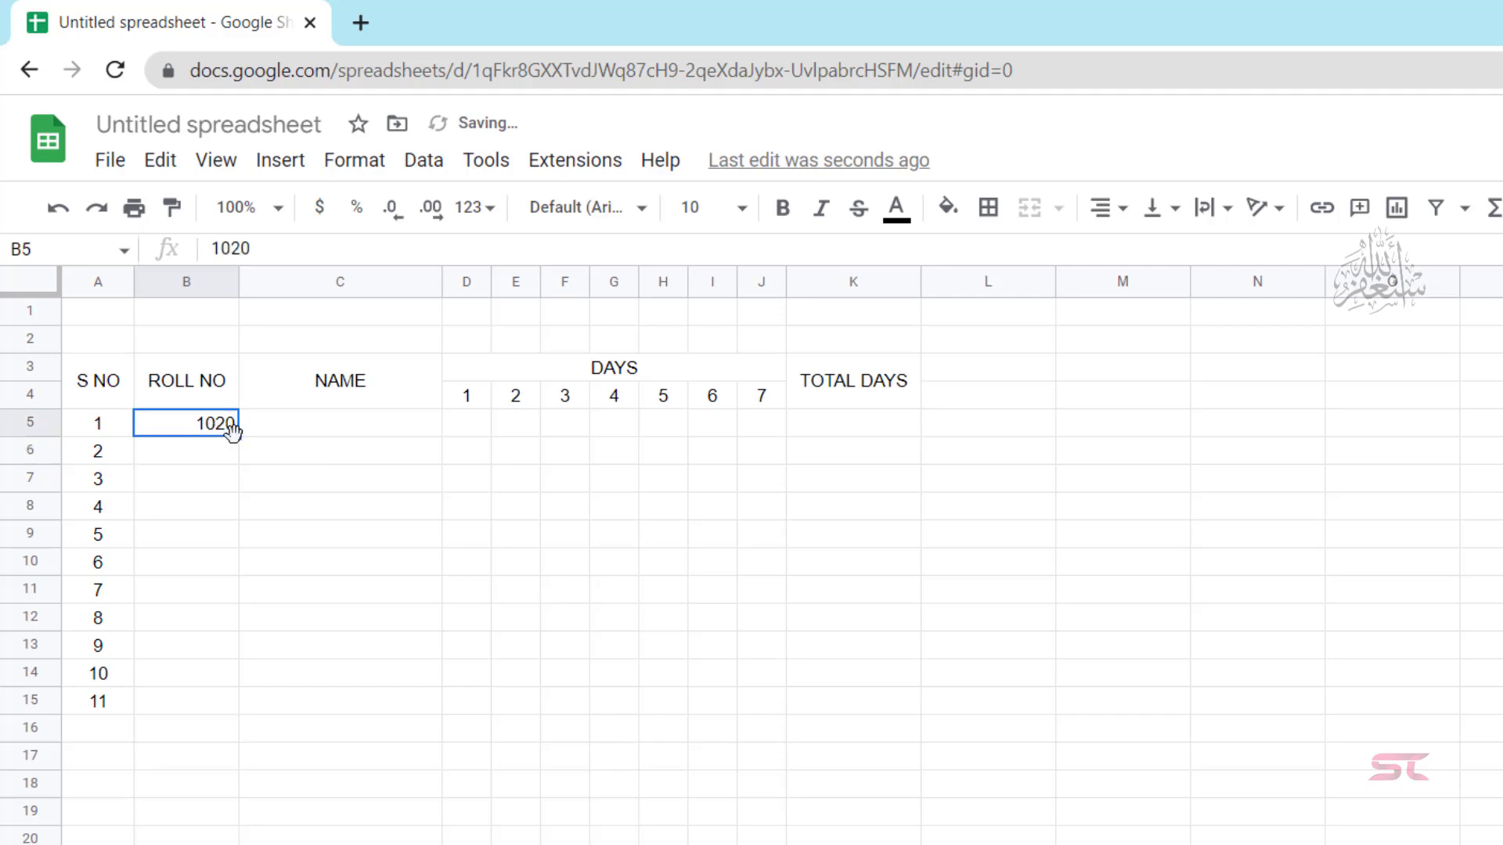
left_click_drag(237, 436, 214, 703)
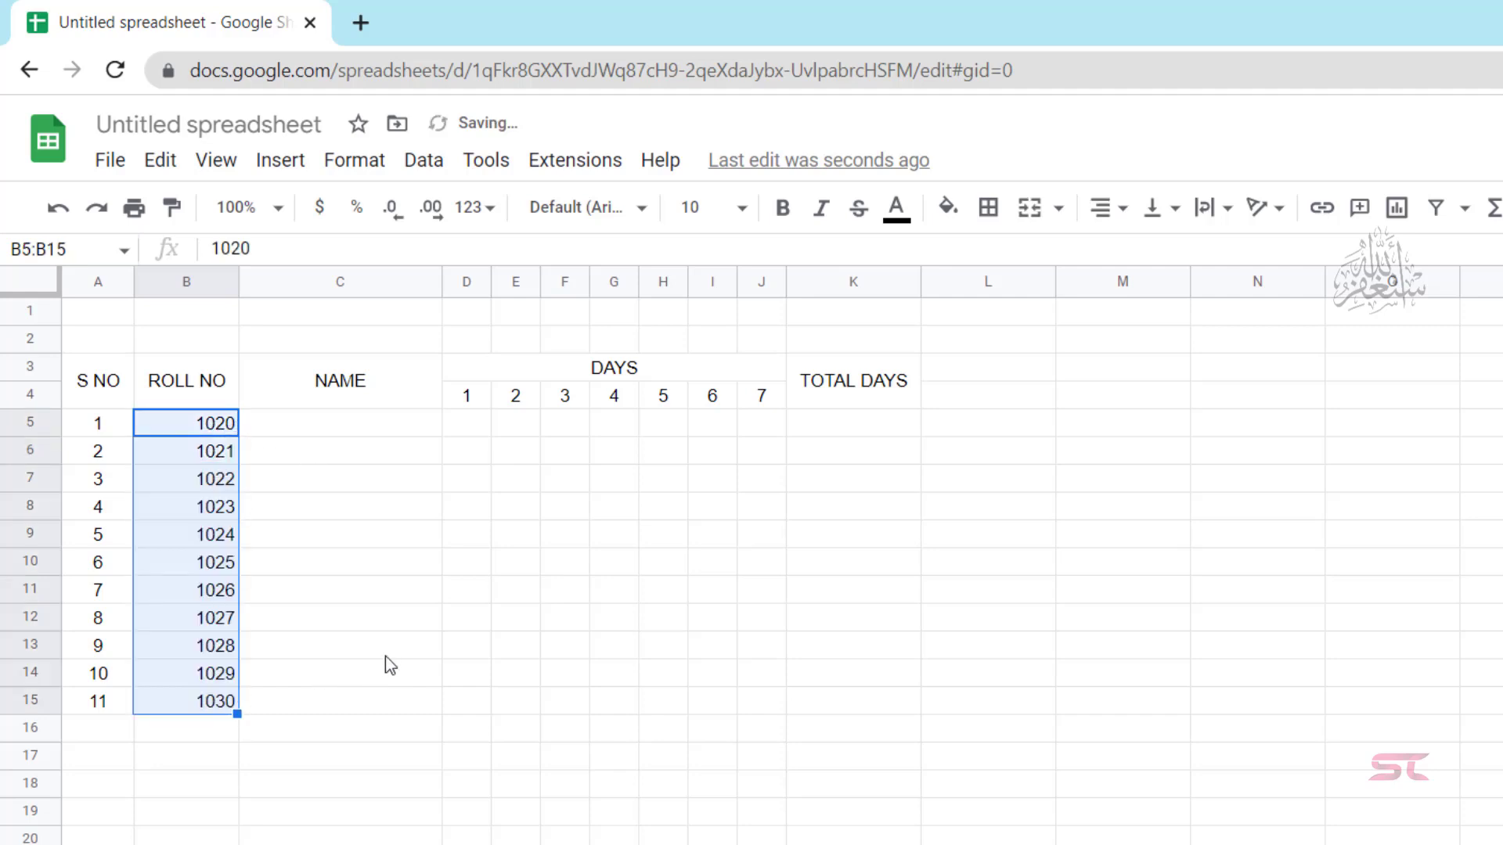
left_click(1115, 223)
left_click(1137, 252)
left_click(609, 729)
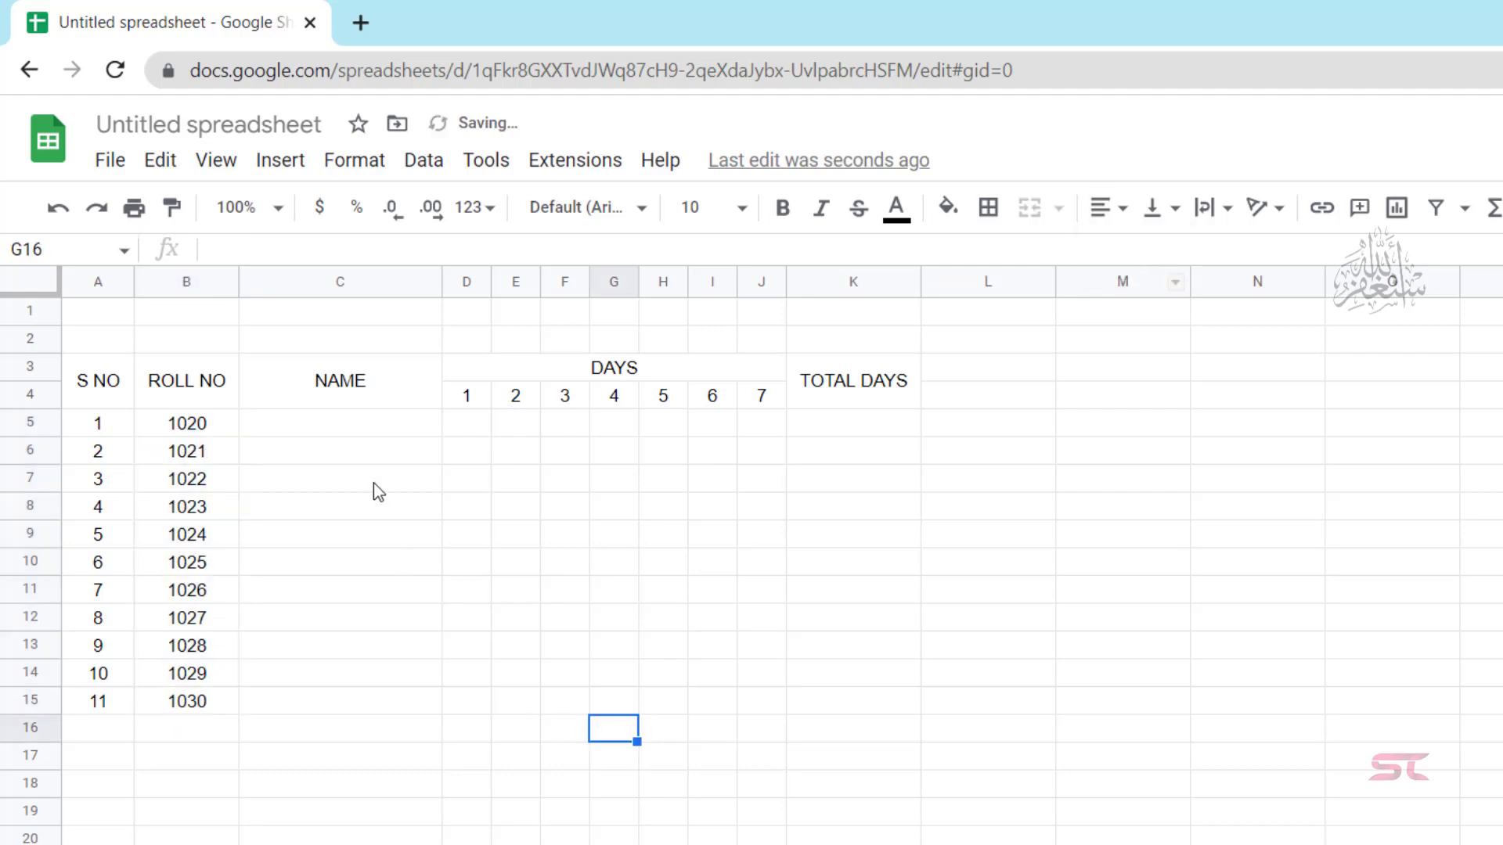
left_click(374, 429)
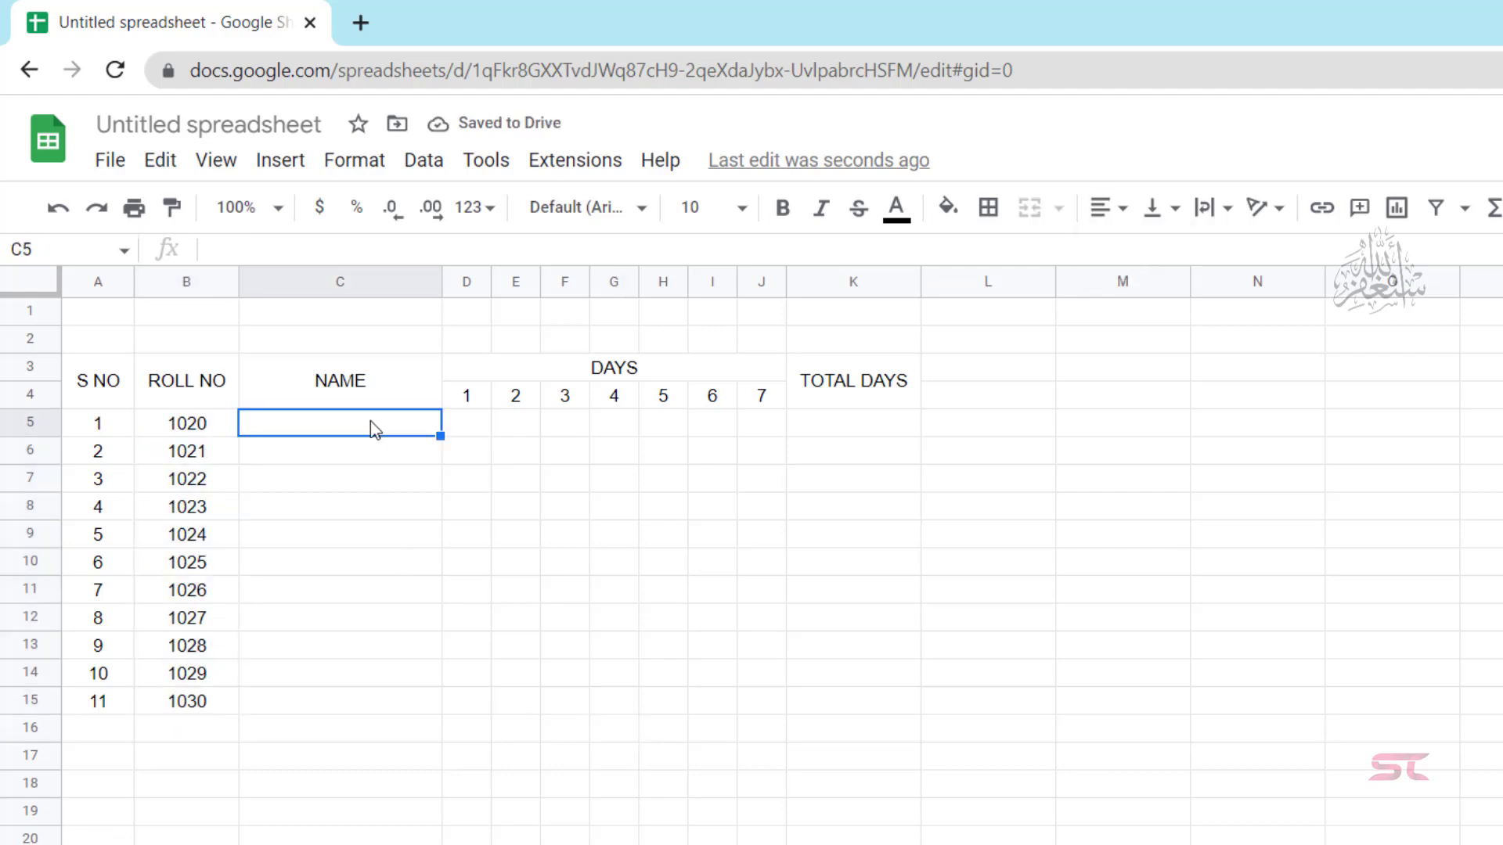
Type student names into the NAME column, then select A1:K1 for the title.
type("SARI")
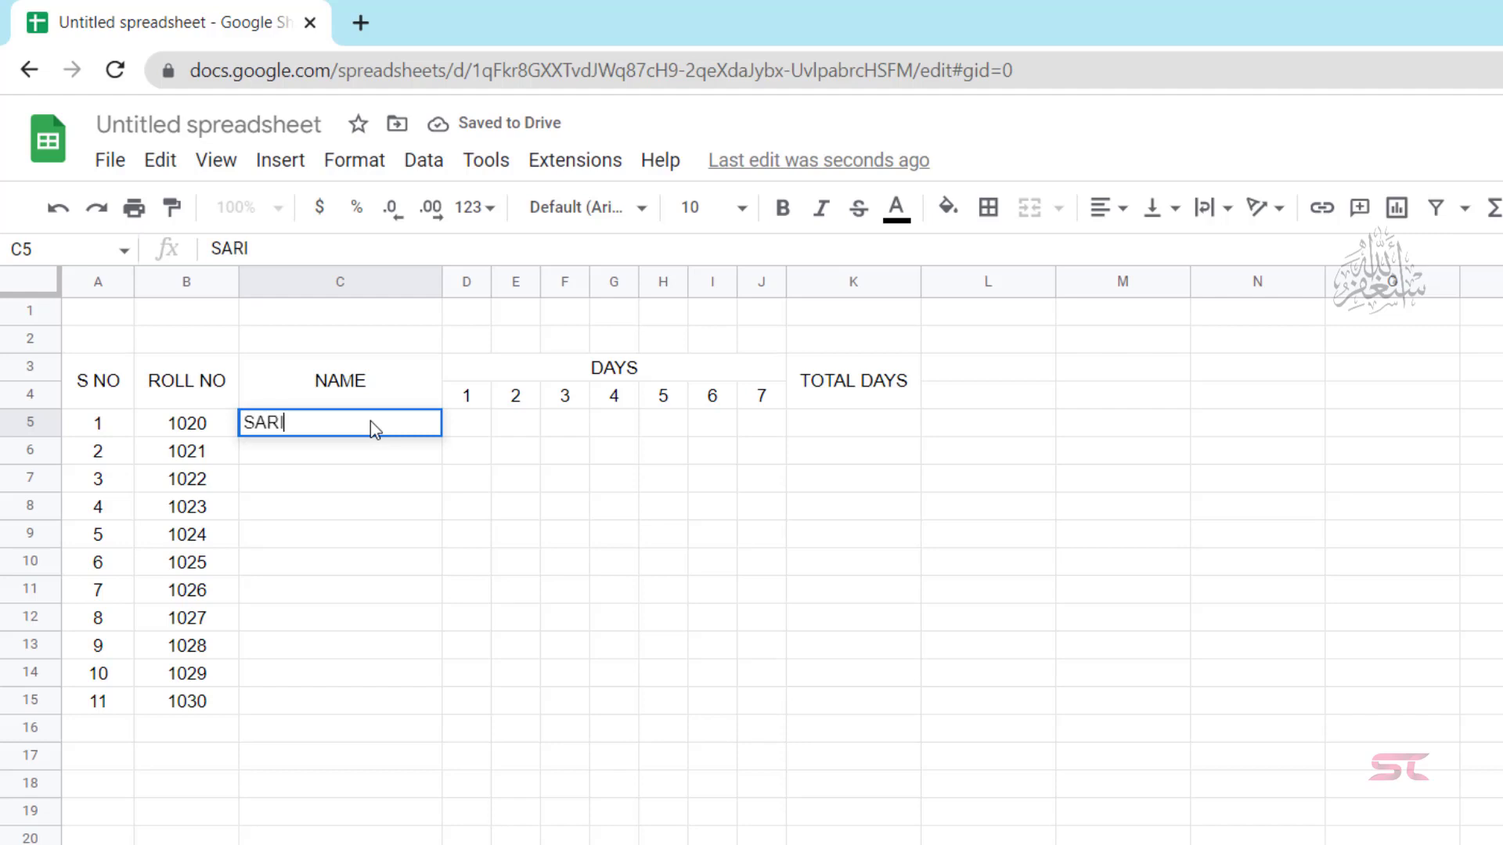
type("M")
key("Return")
type("ZOHAN")
key("Return")
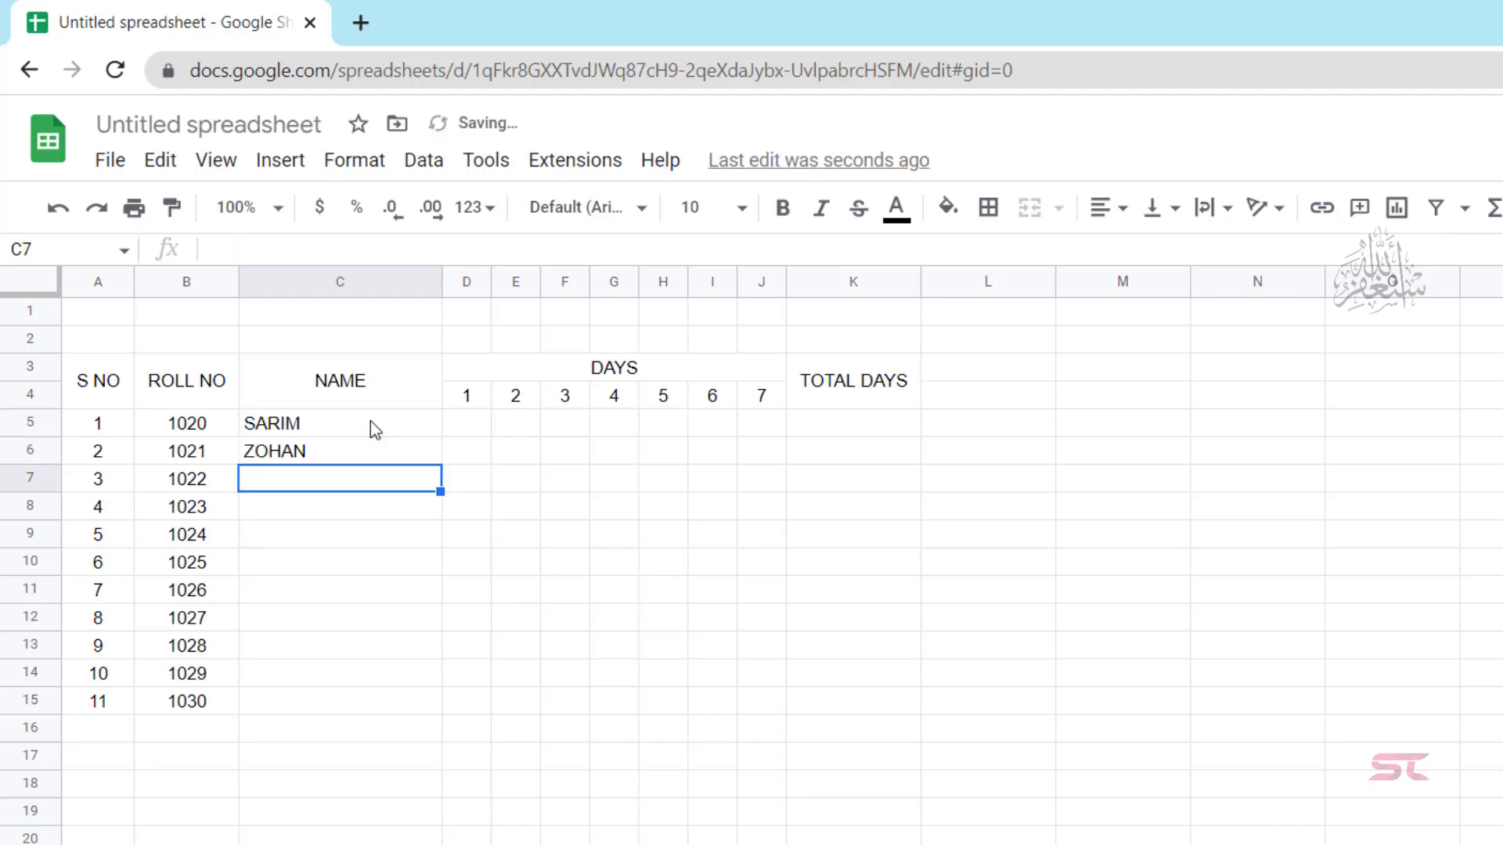
key("Up")
key("Up")
key("Up")
key("Up")
key("Up")
key("Up")
key("Up")
key("Up")
key("Up")
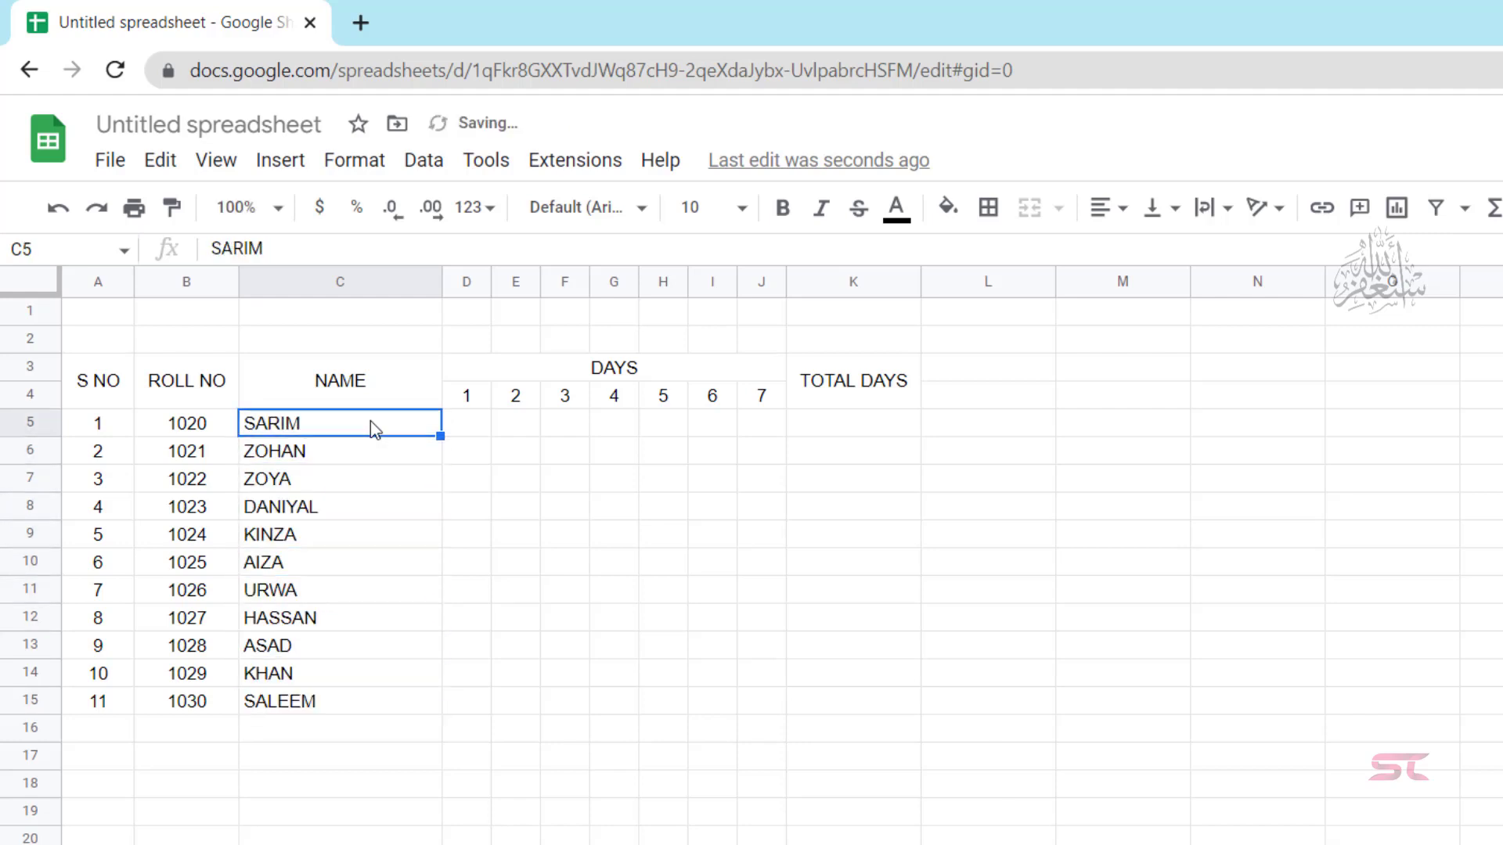
key("Right")
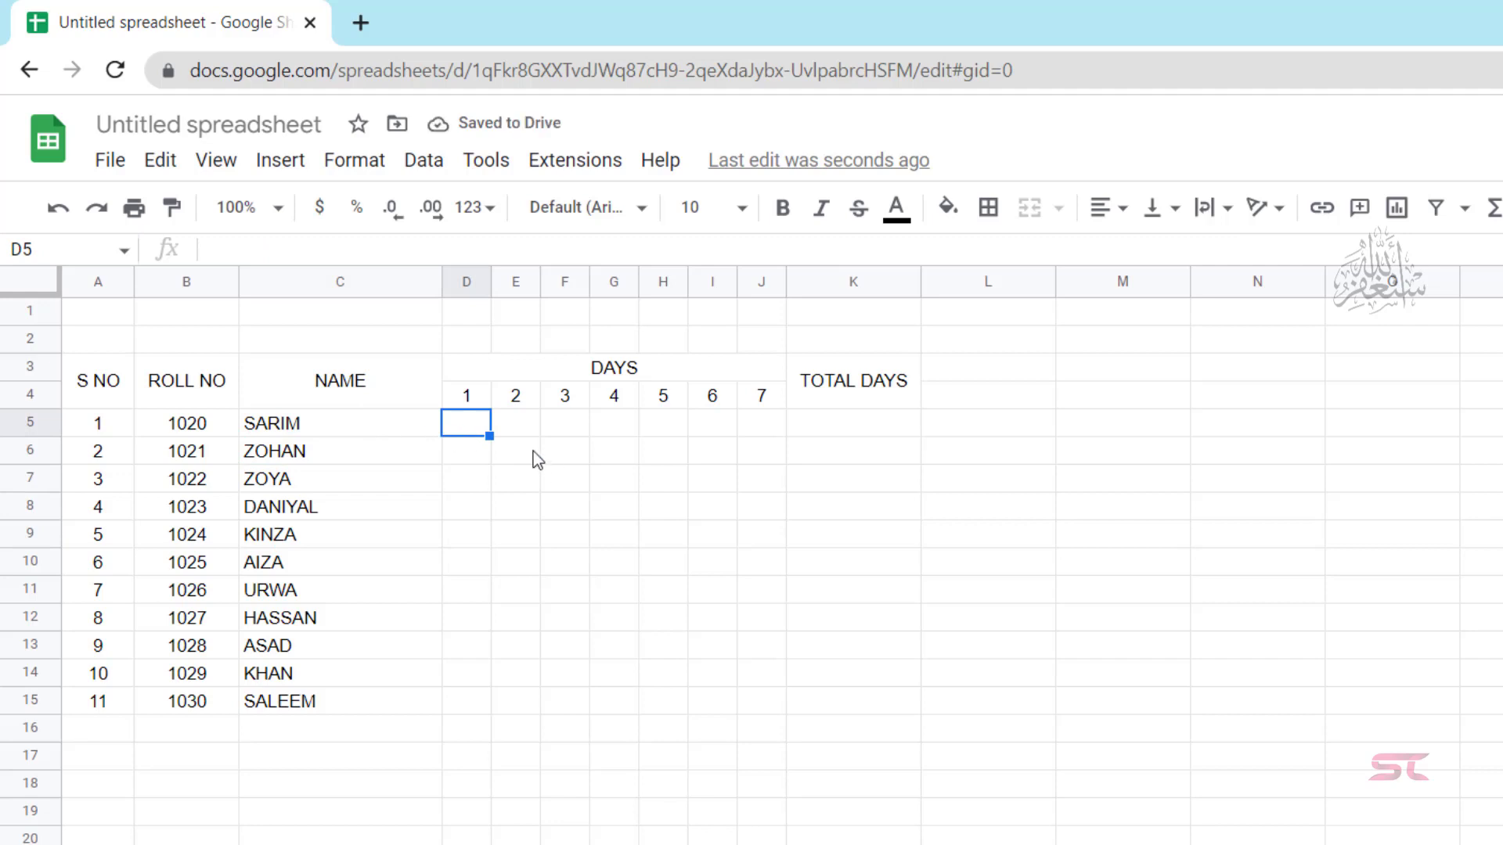
left_click_drag(127, 313, 899, 317)
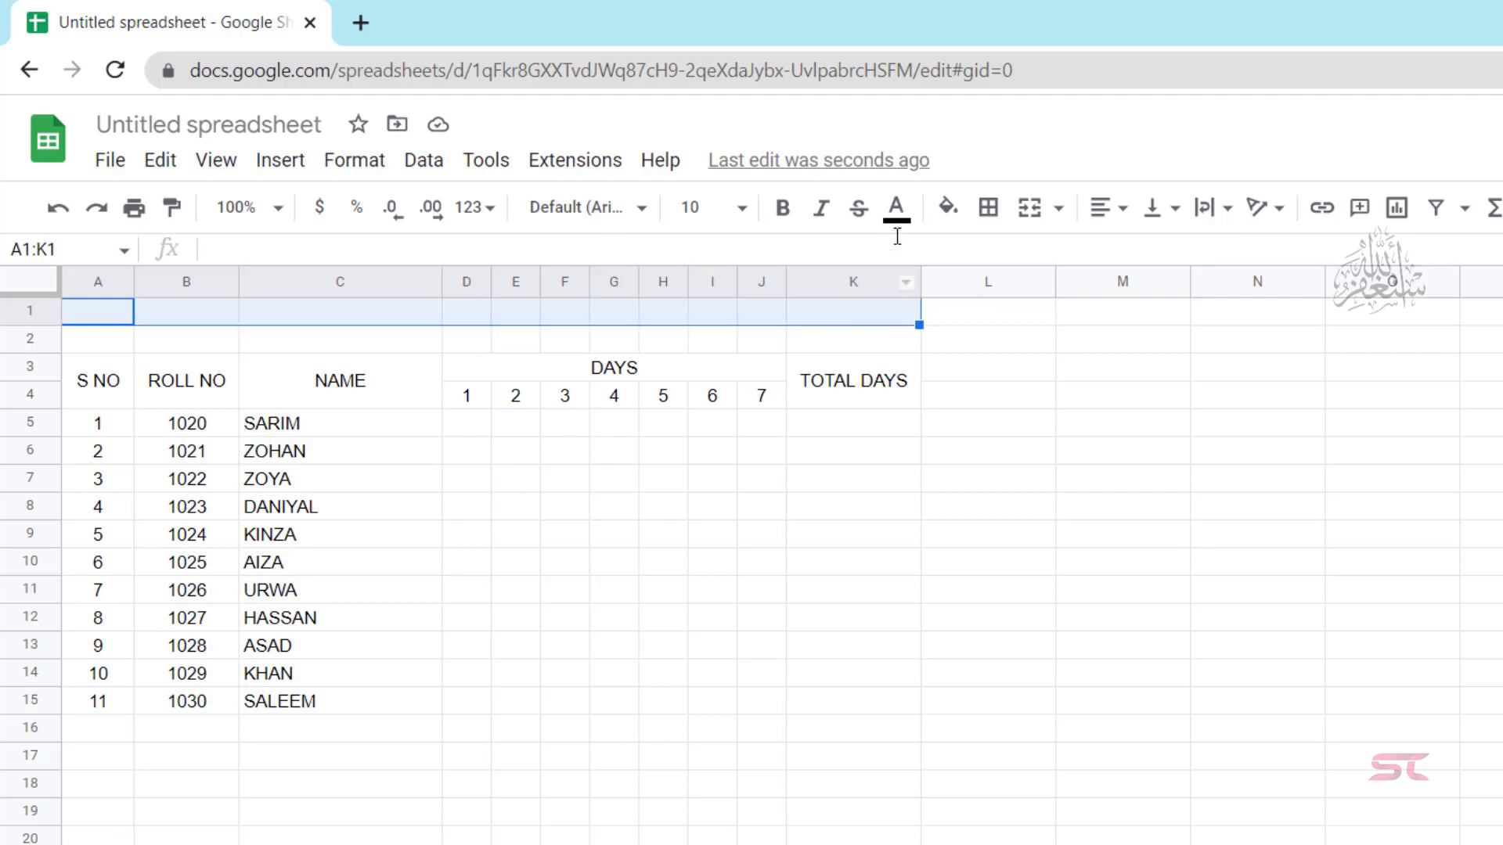
Fill A1:K1 dark navy, merge it, and enter the title ATTENDANCE SHEET.
left_click(949, 210)
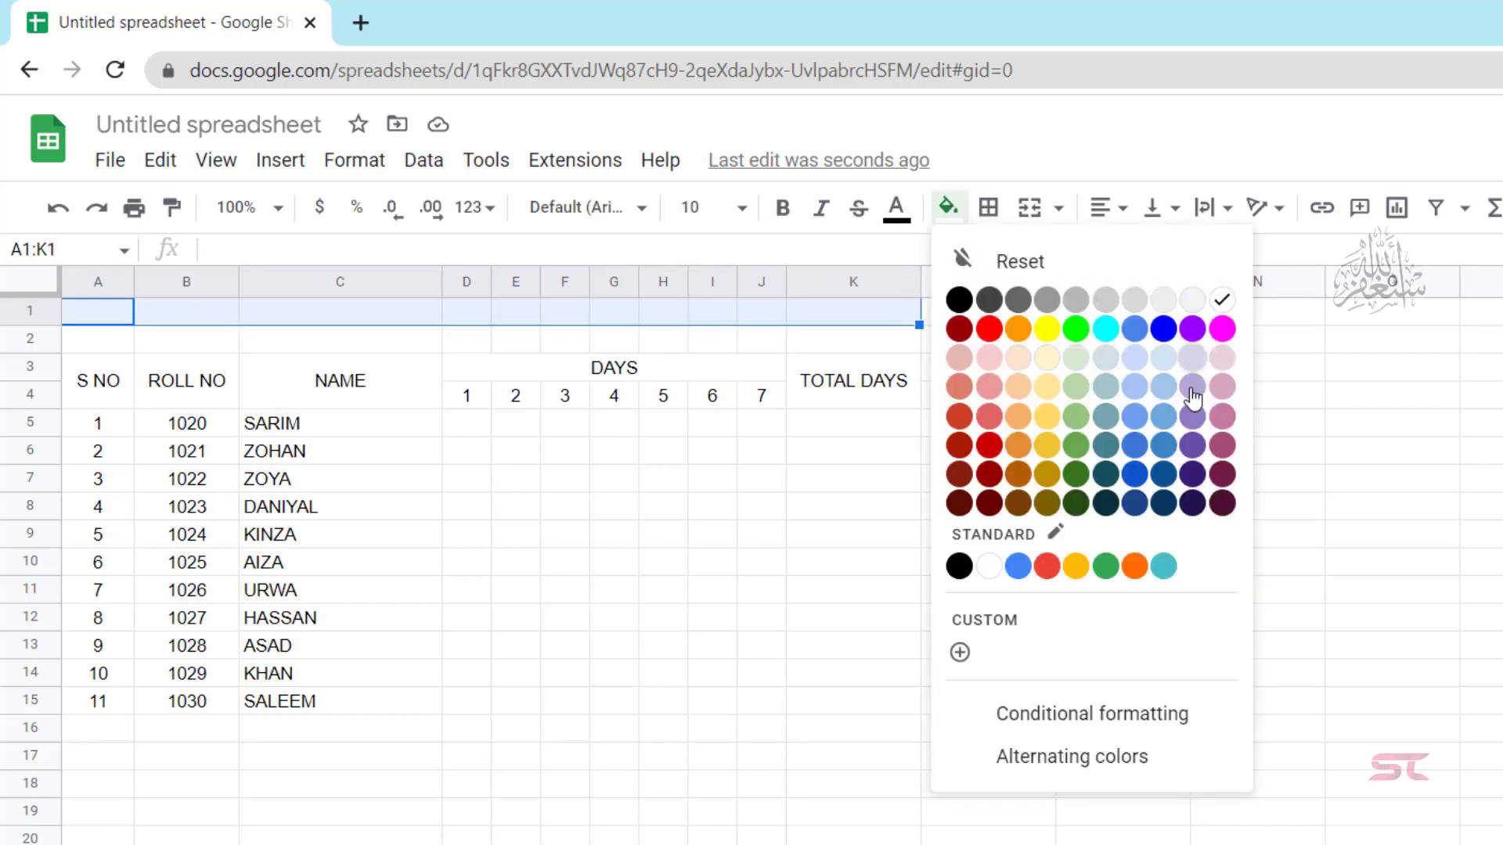
left_click(1164, 504)
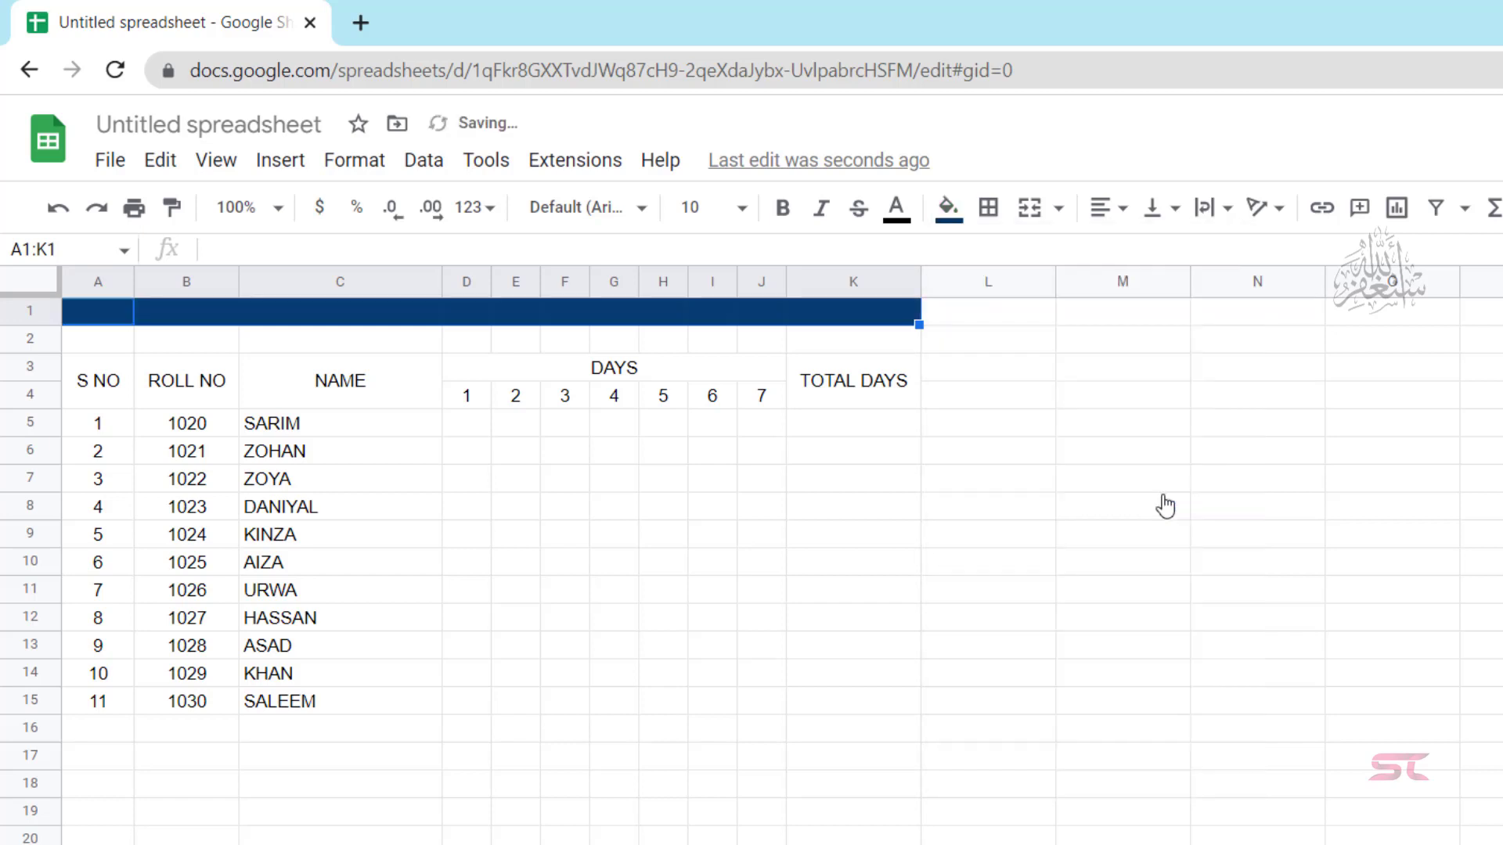
left_click(1058, 210)
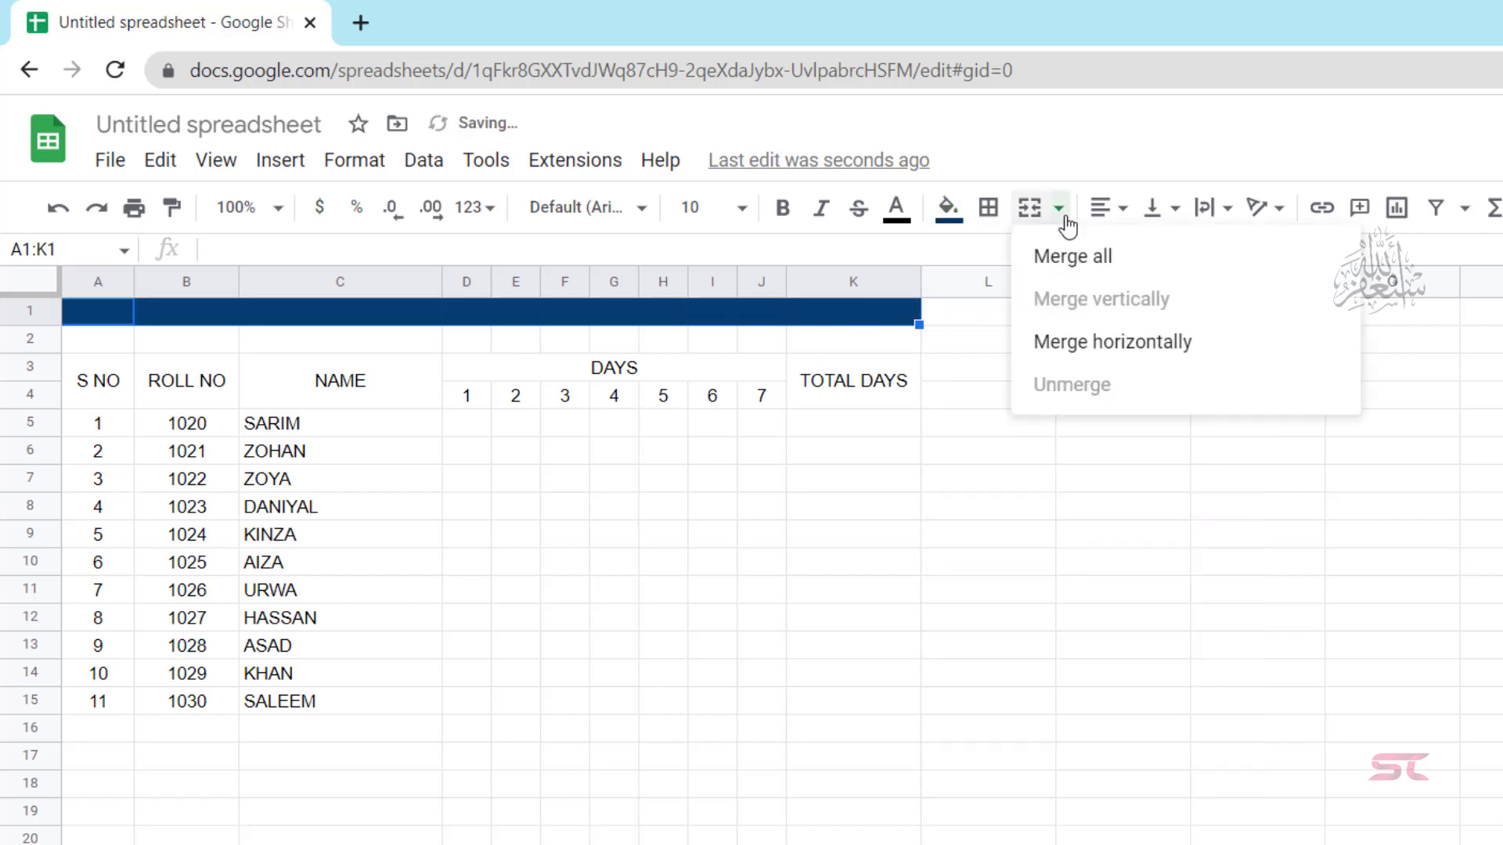
left_click(1088, 345)
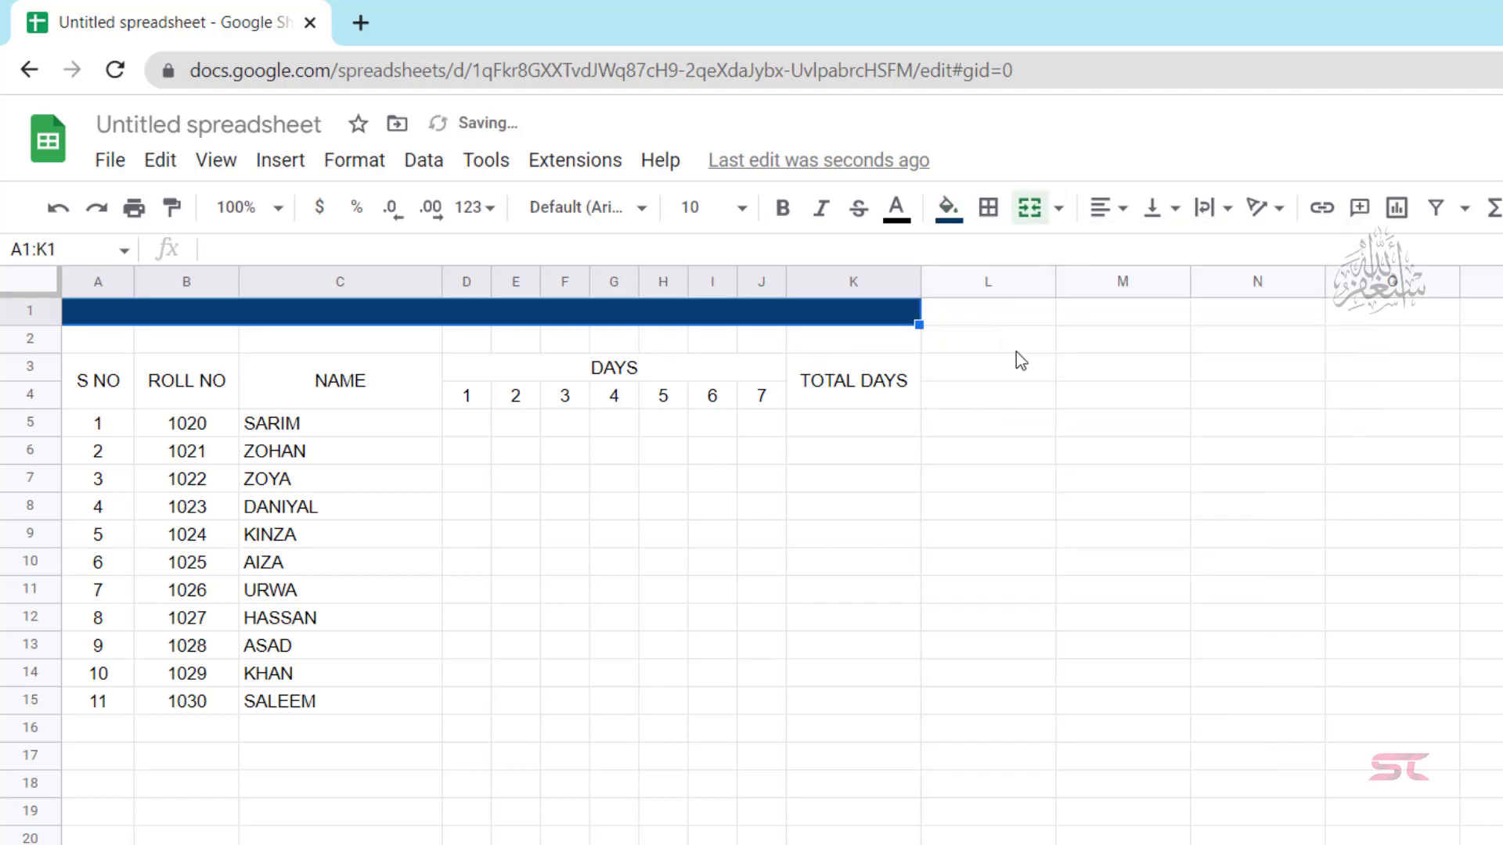
type("A")
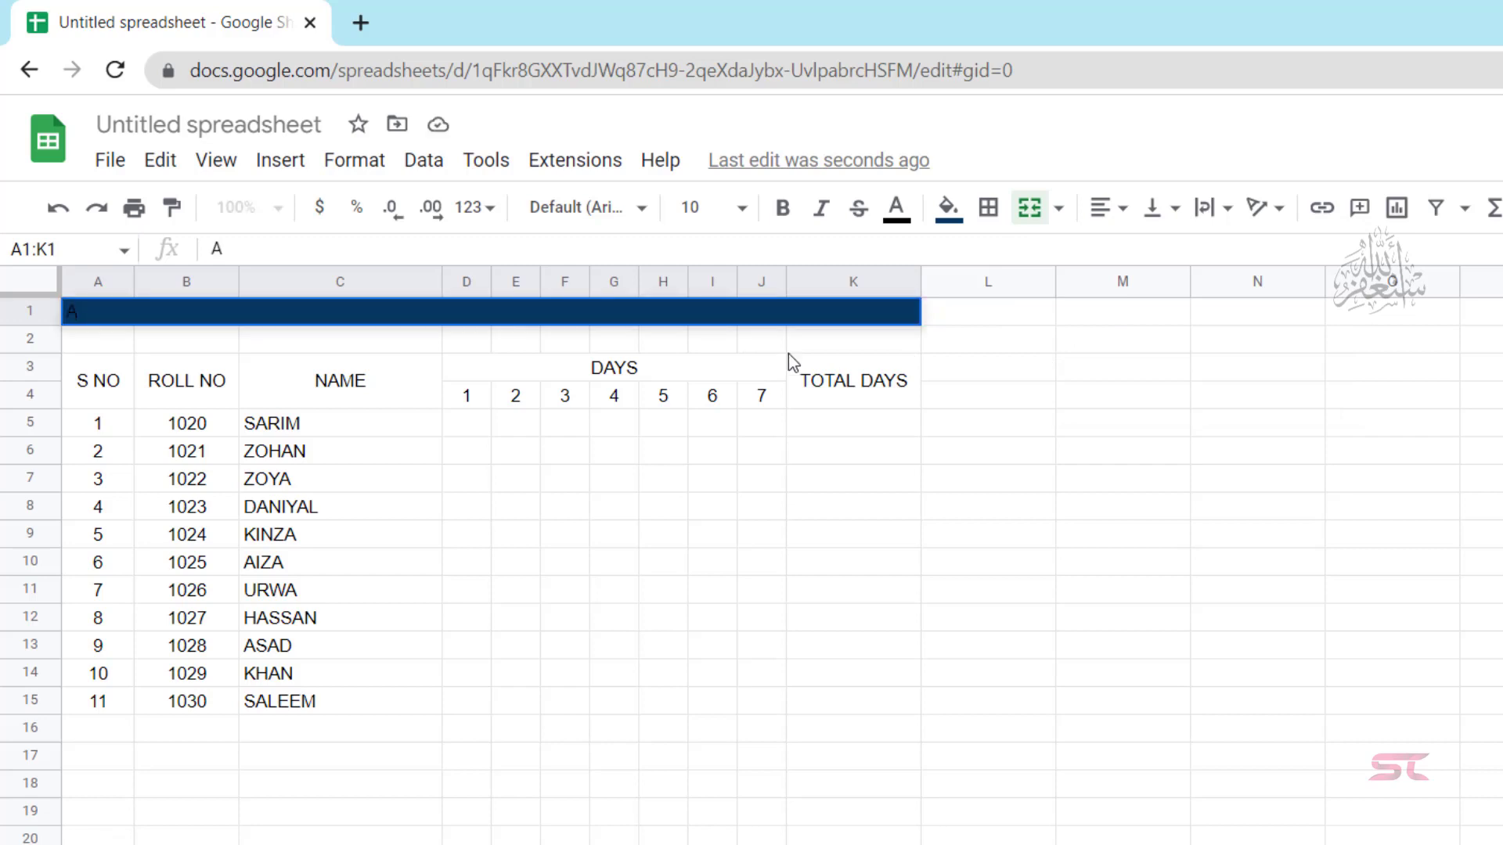
type("TTEN")
type("DANCE SHEET")
key("Return")
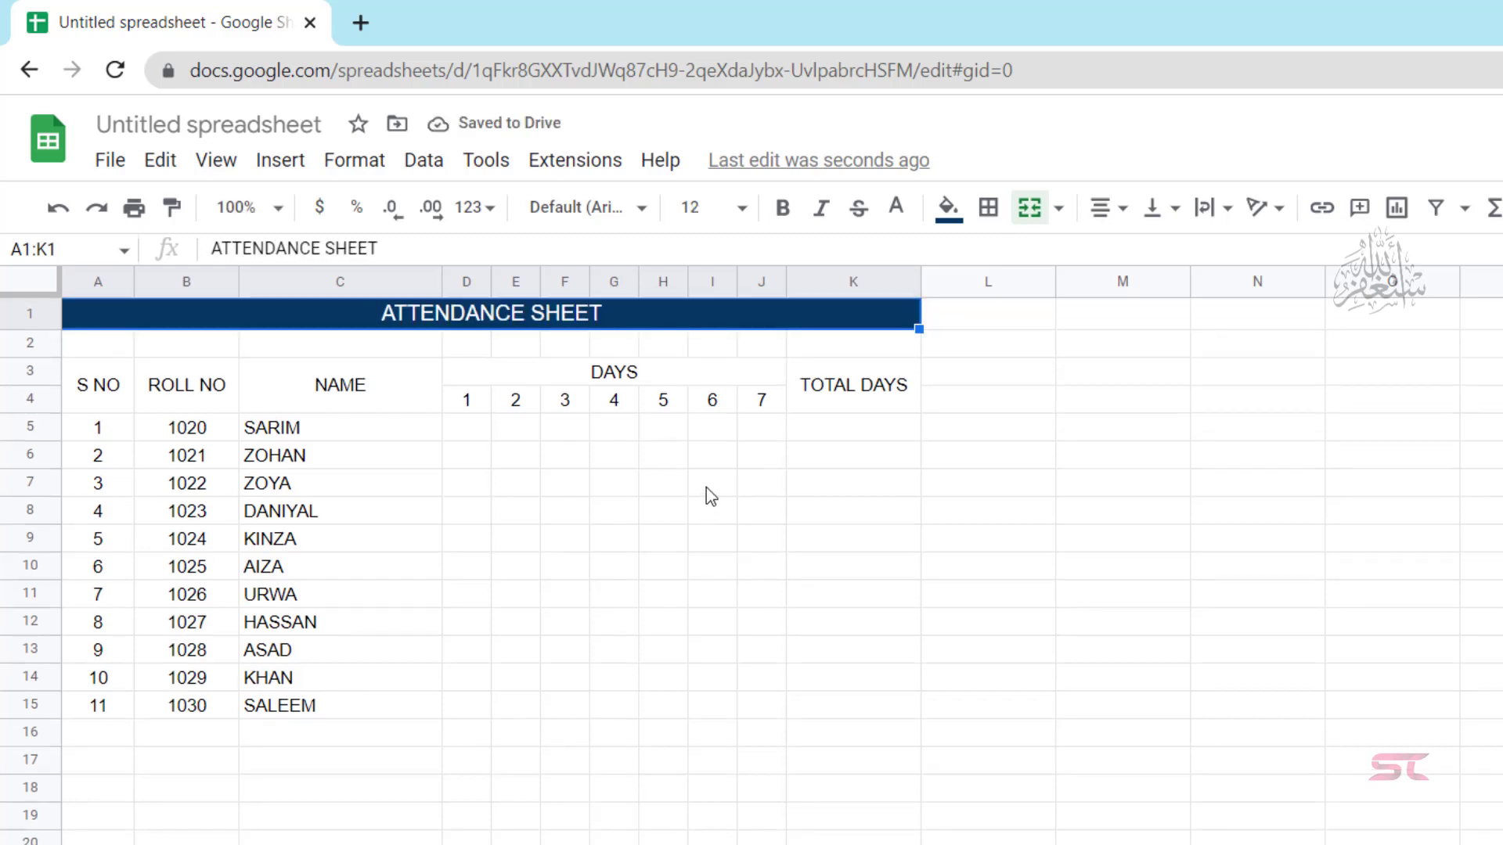
left_click(324, 335)
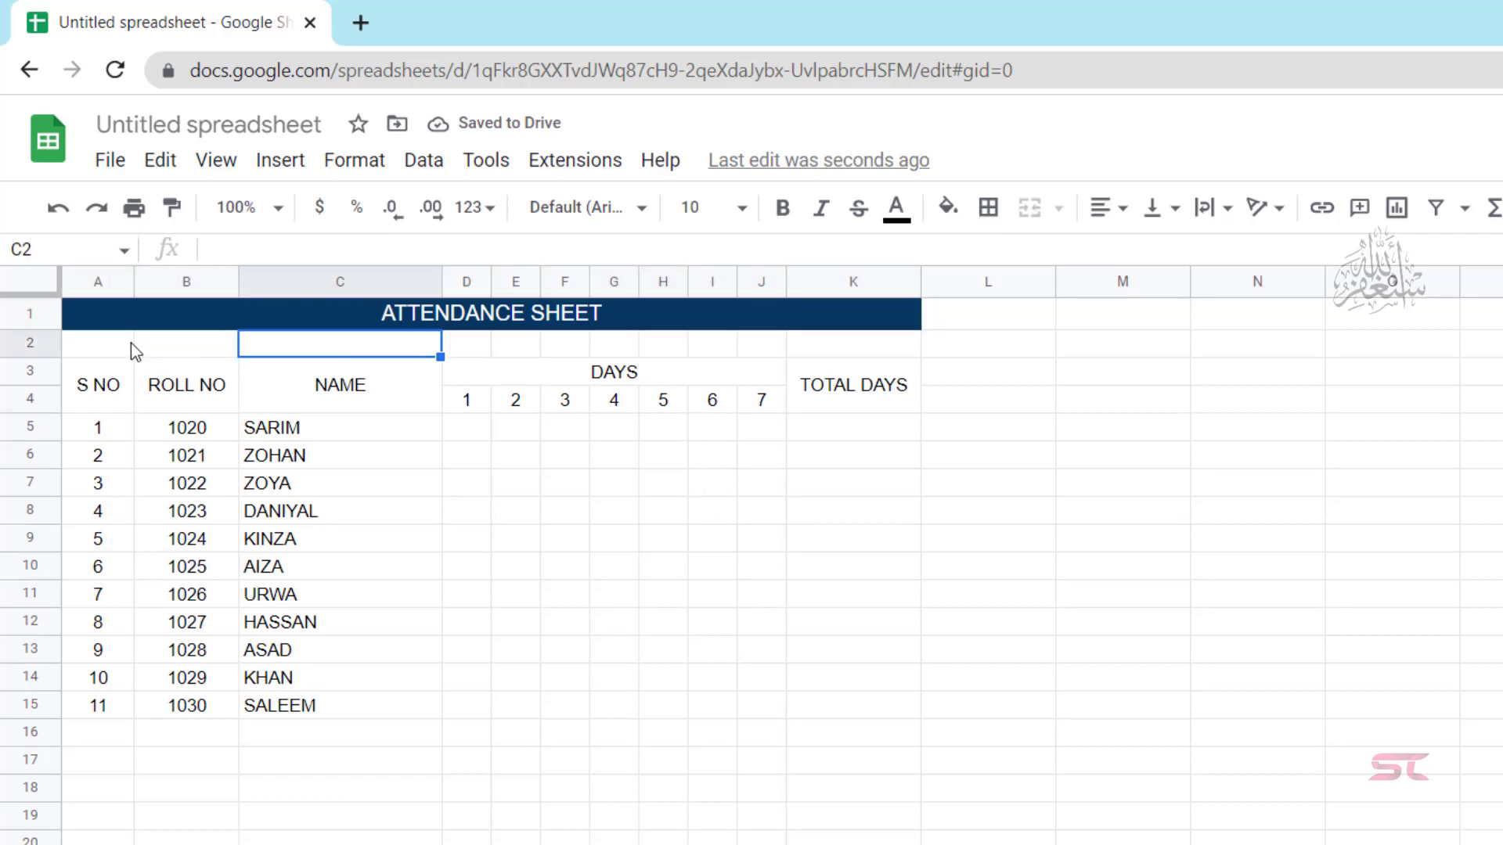
Give the header block A2:K4 a yellow fill with bold black text.
mouse_move(117, 352)
left_mouse_down()
mouse_move(714, 429)
mouse_move(853, 392)
left_mouse_up()
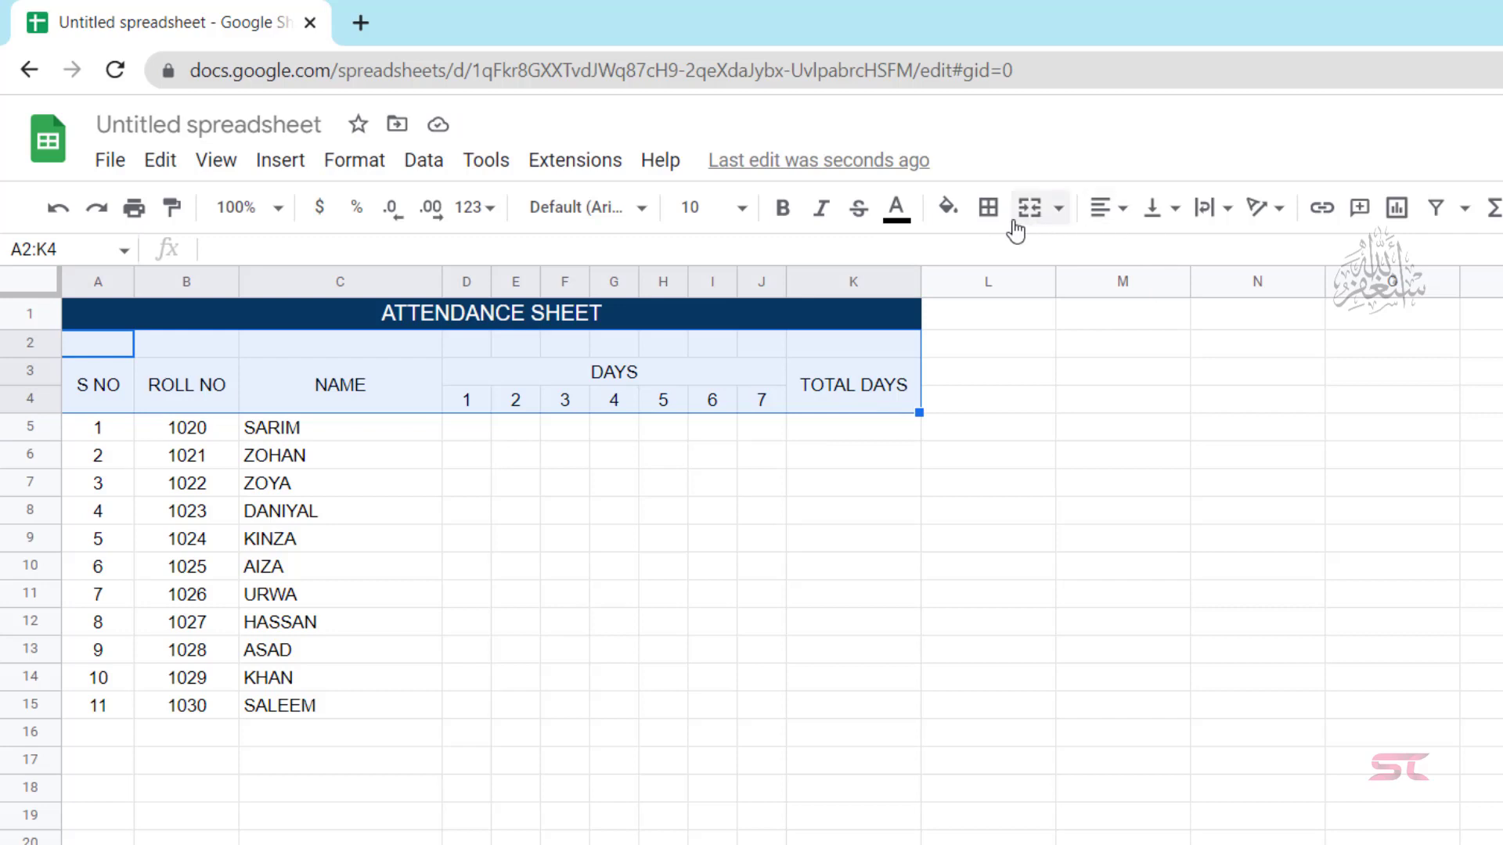
left_click(948, 208)
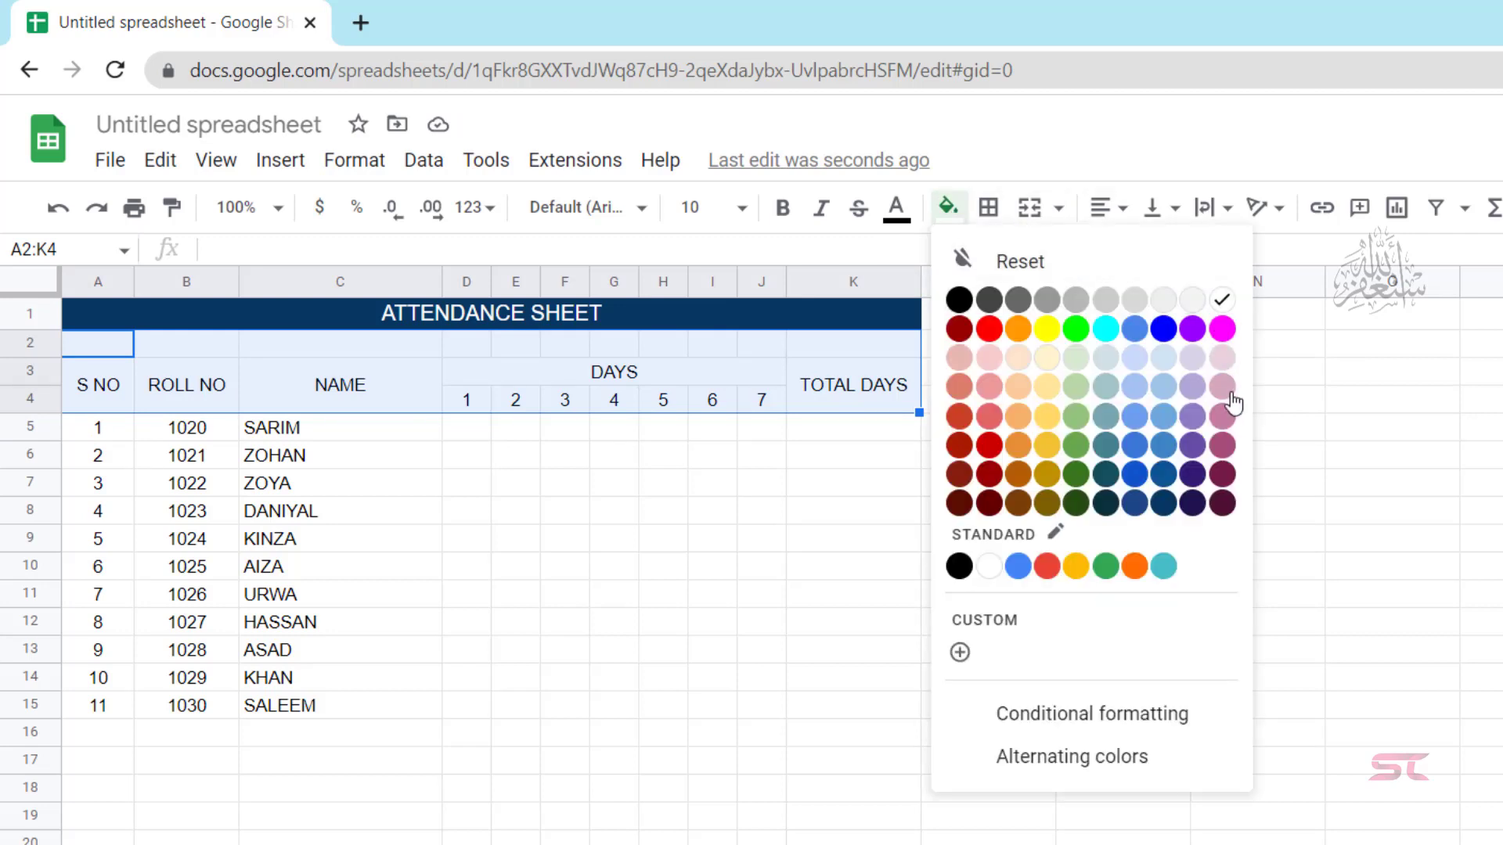
left_click(1135, 329)
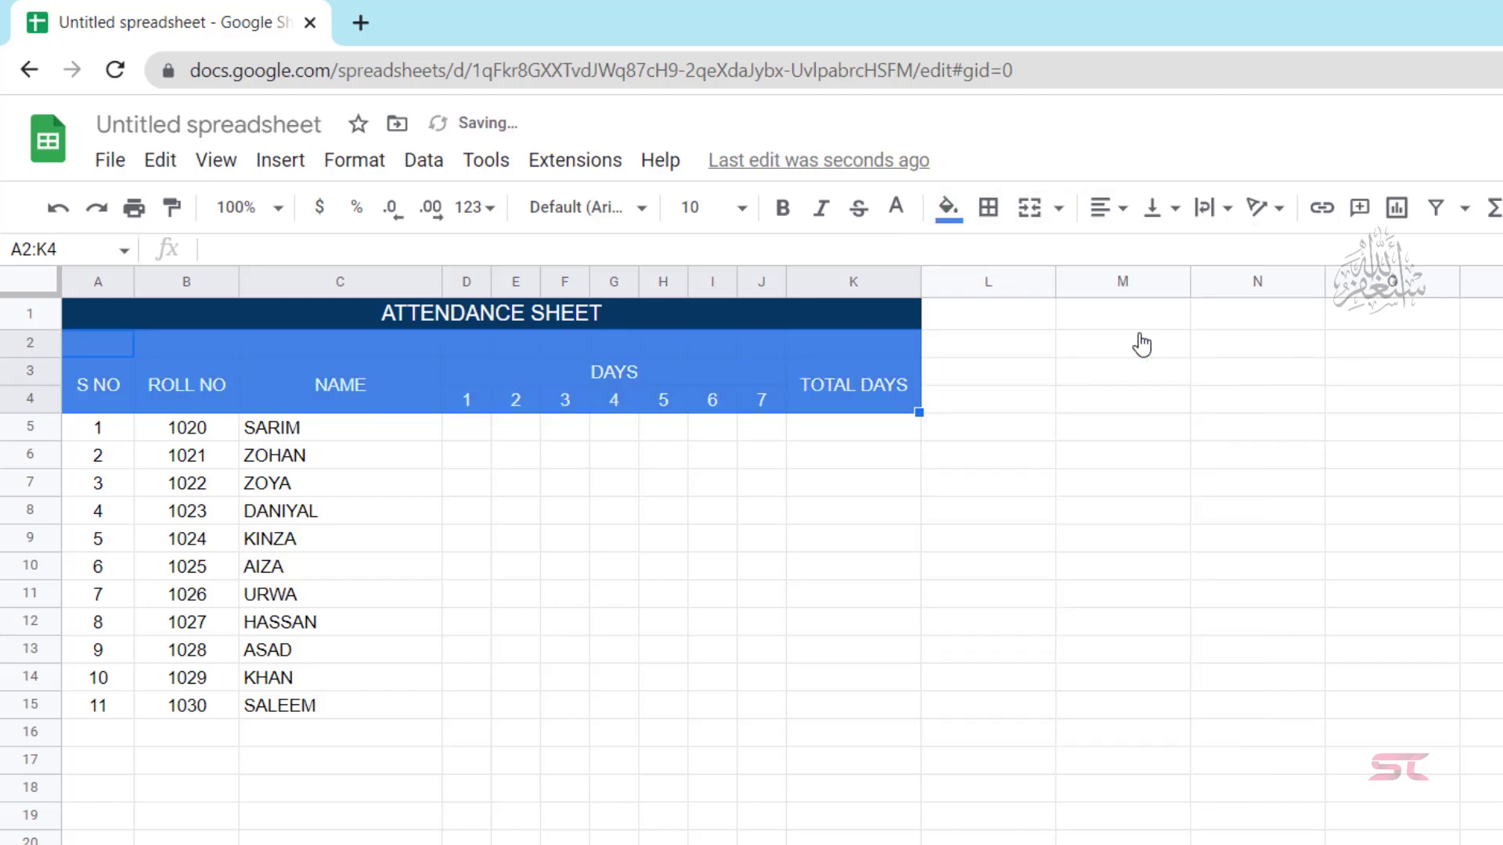
left_click(948, 208)
left_click(1047, 328)
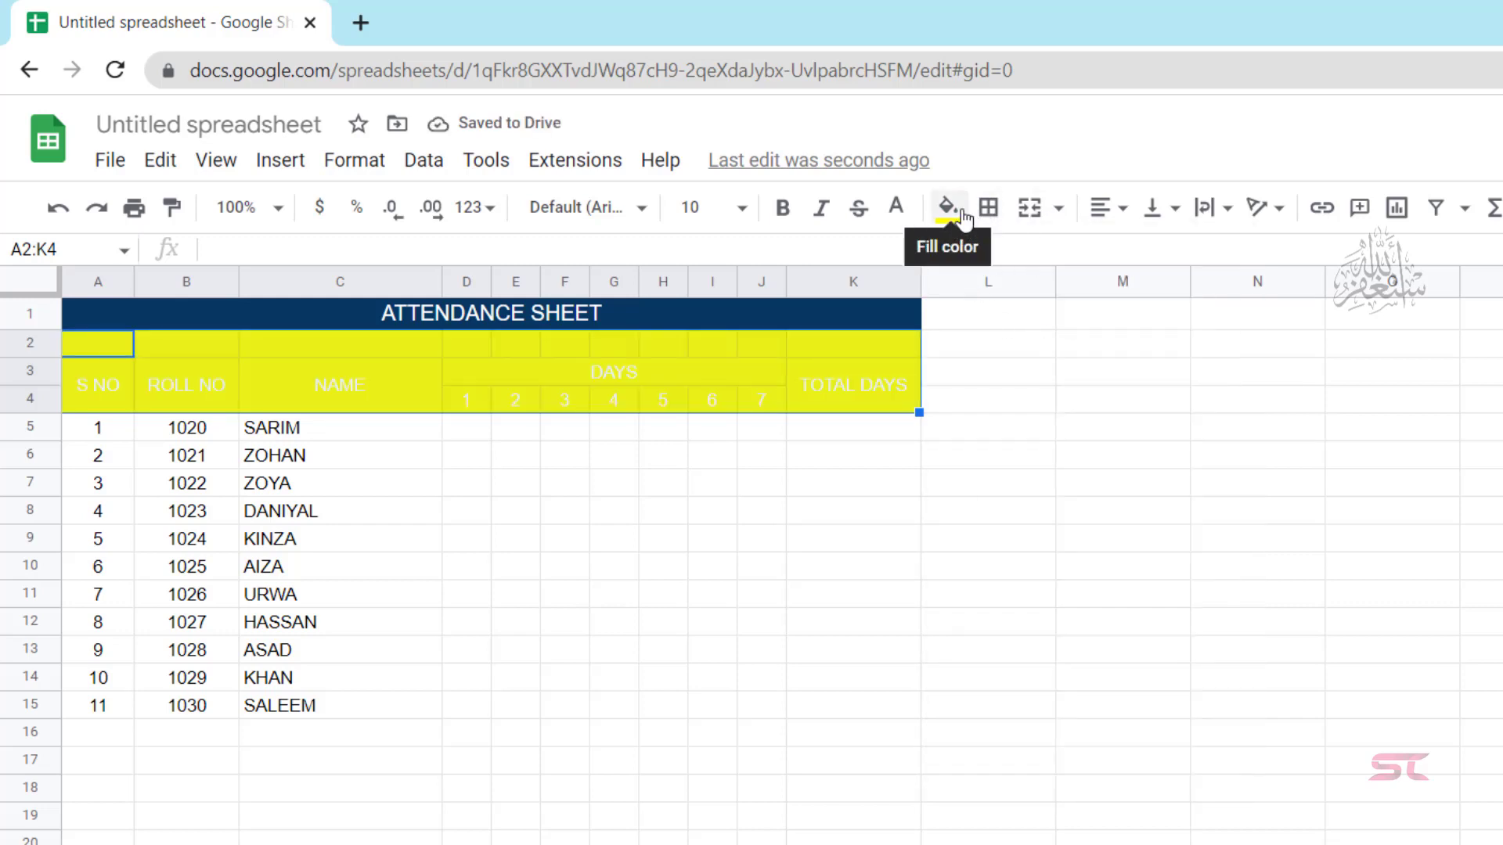
left_click(900, 213)
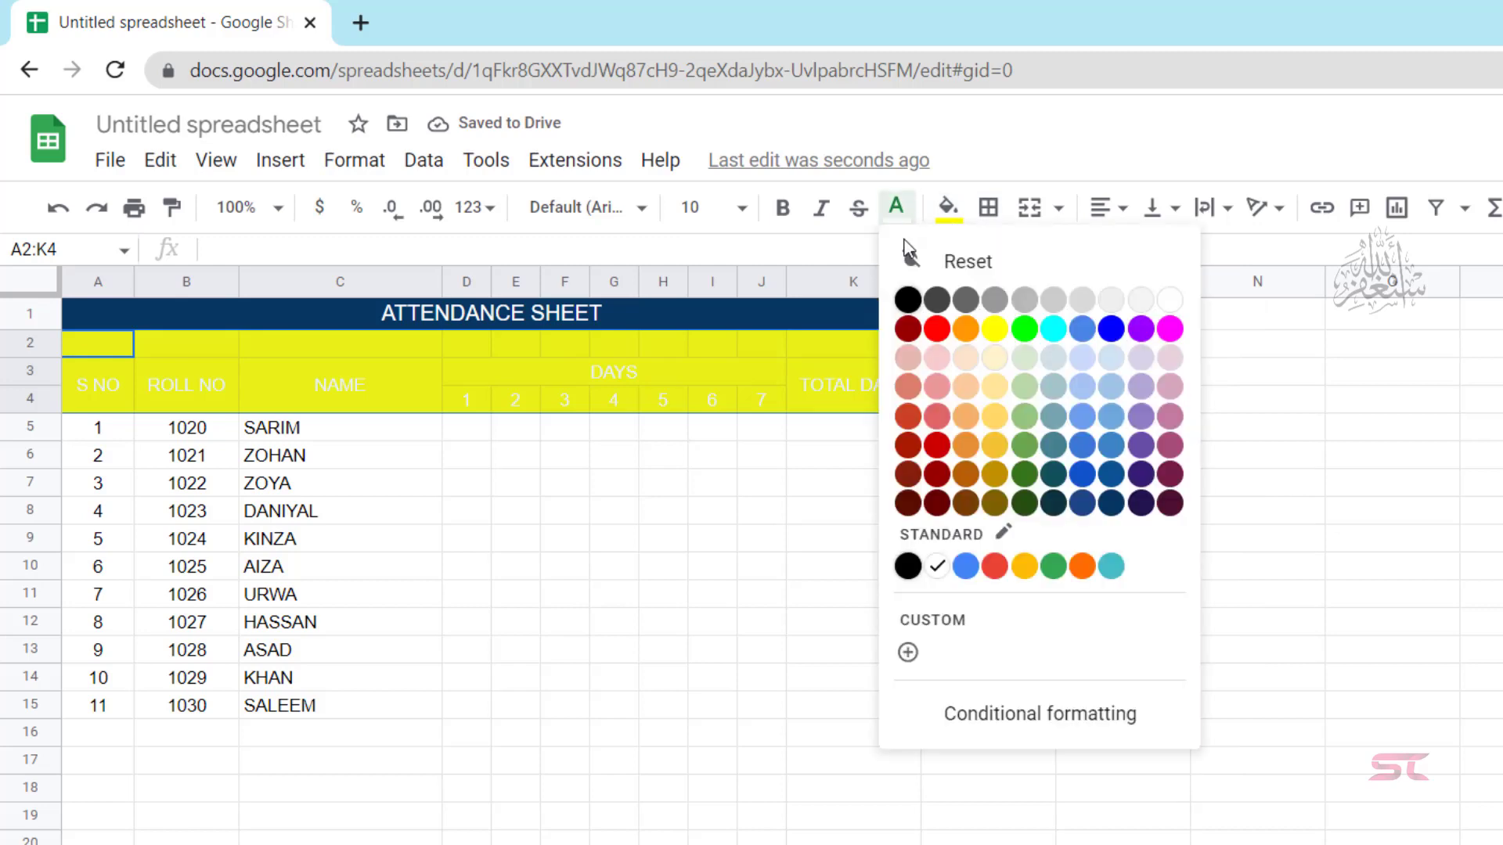
left_click(909, 303)
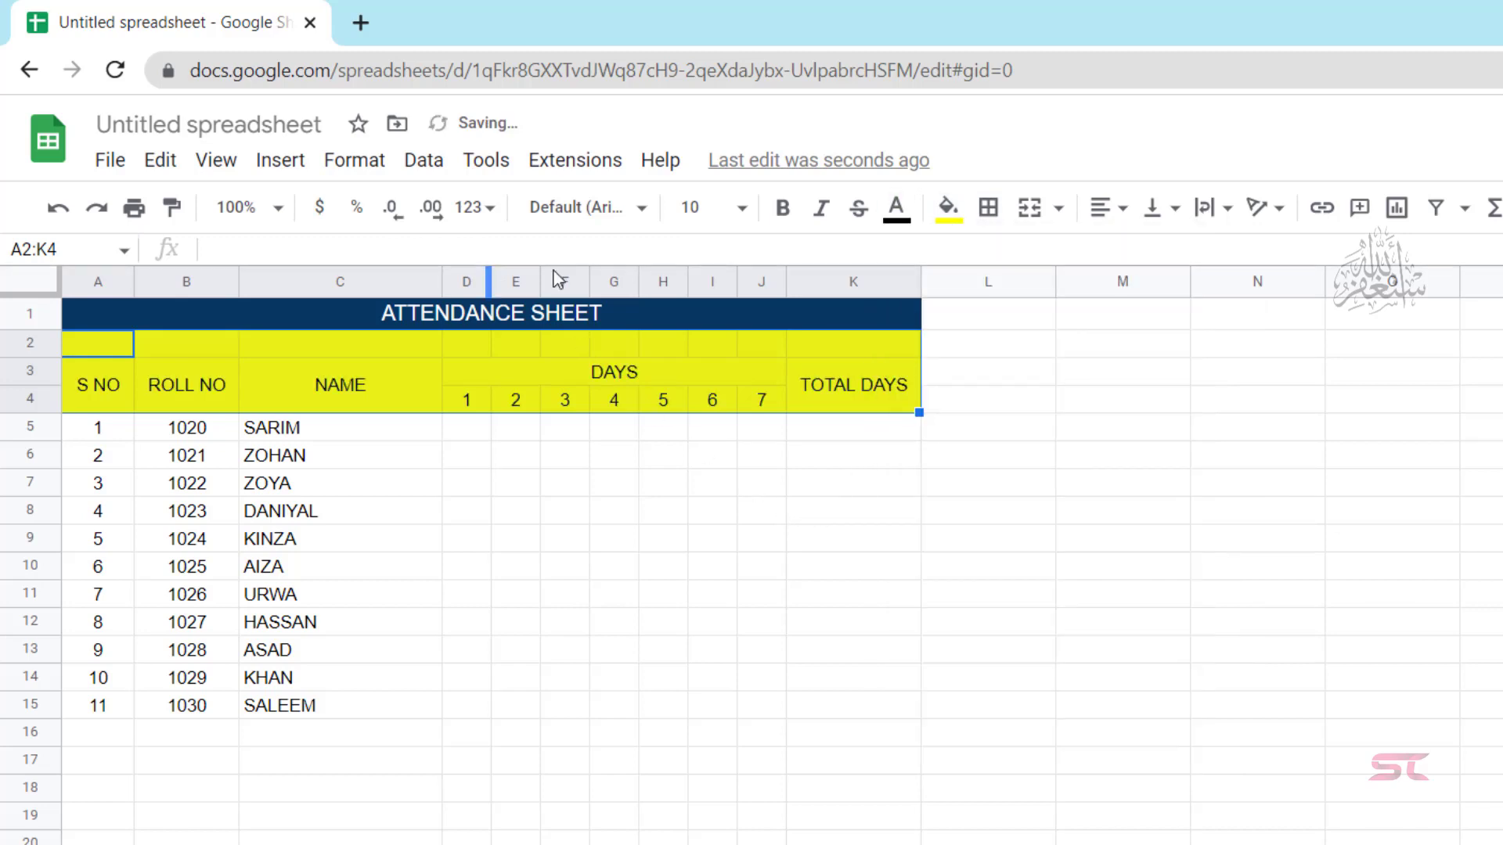
left_click(791, 218)
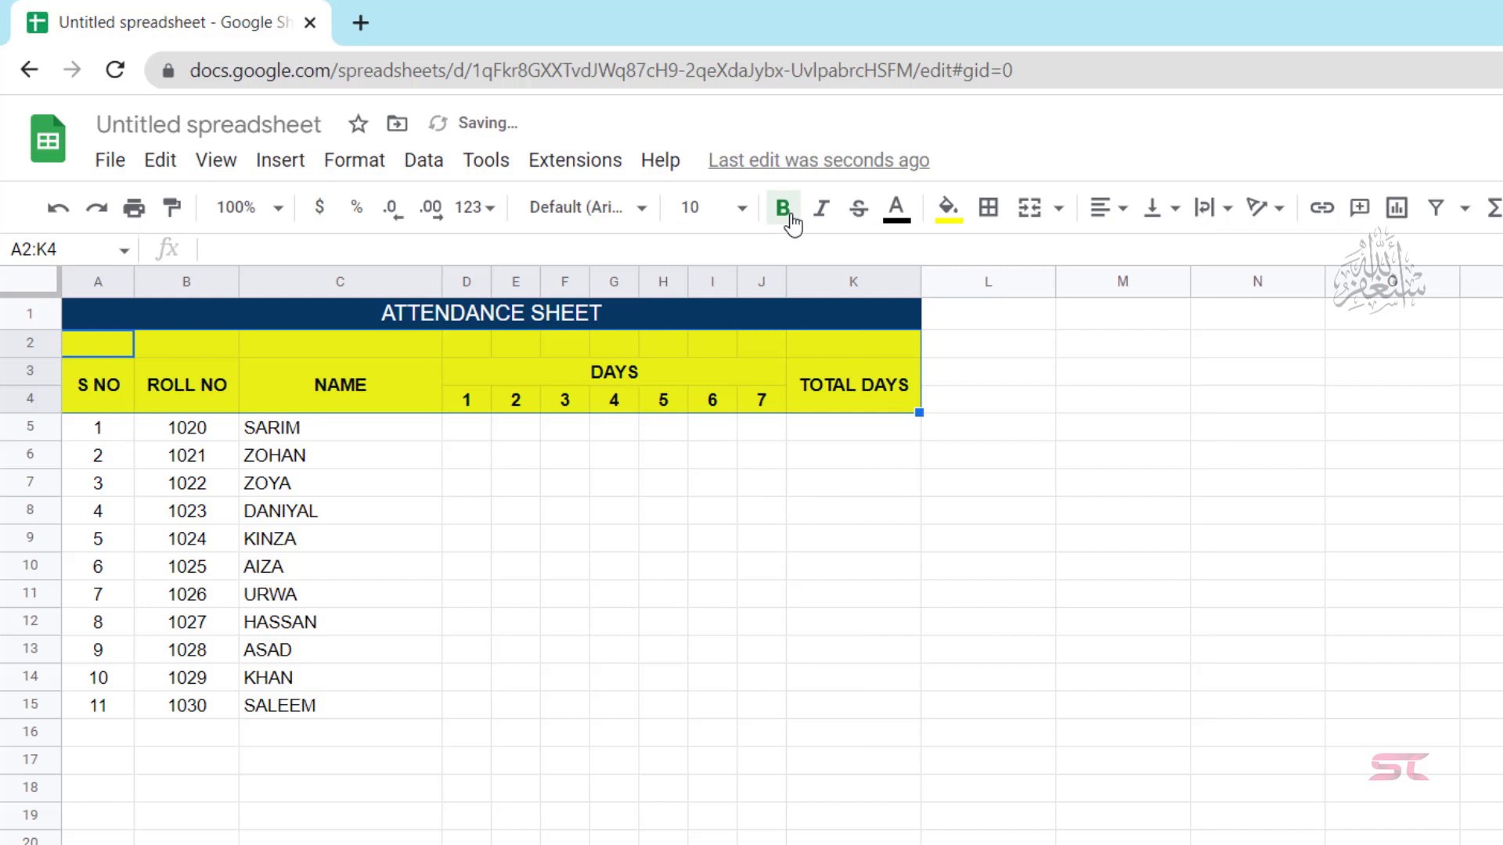
left_click(755, 475)
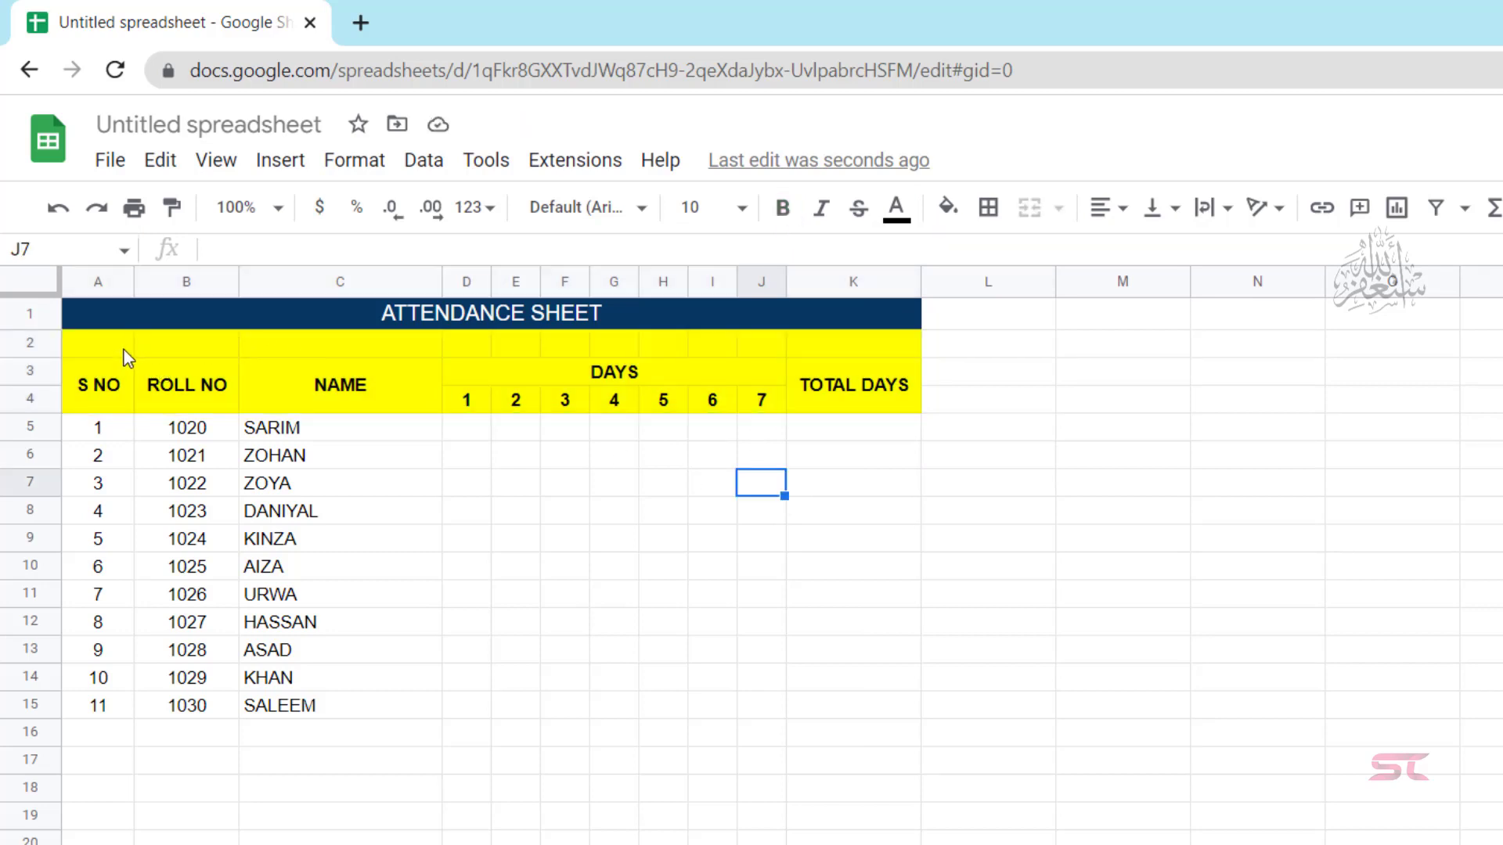
Merge A2:K2, shrink row 2 to a thin strip and fill it cyan.
left_click_drag(123, 350, 887, 355)
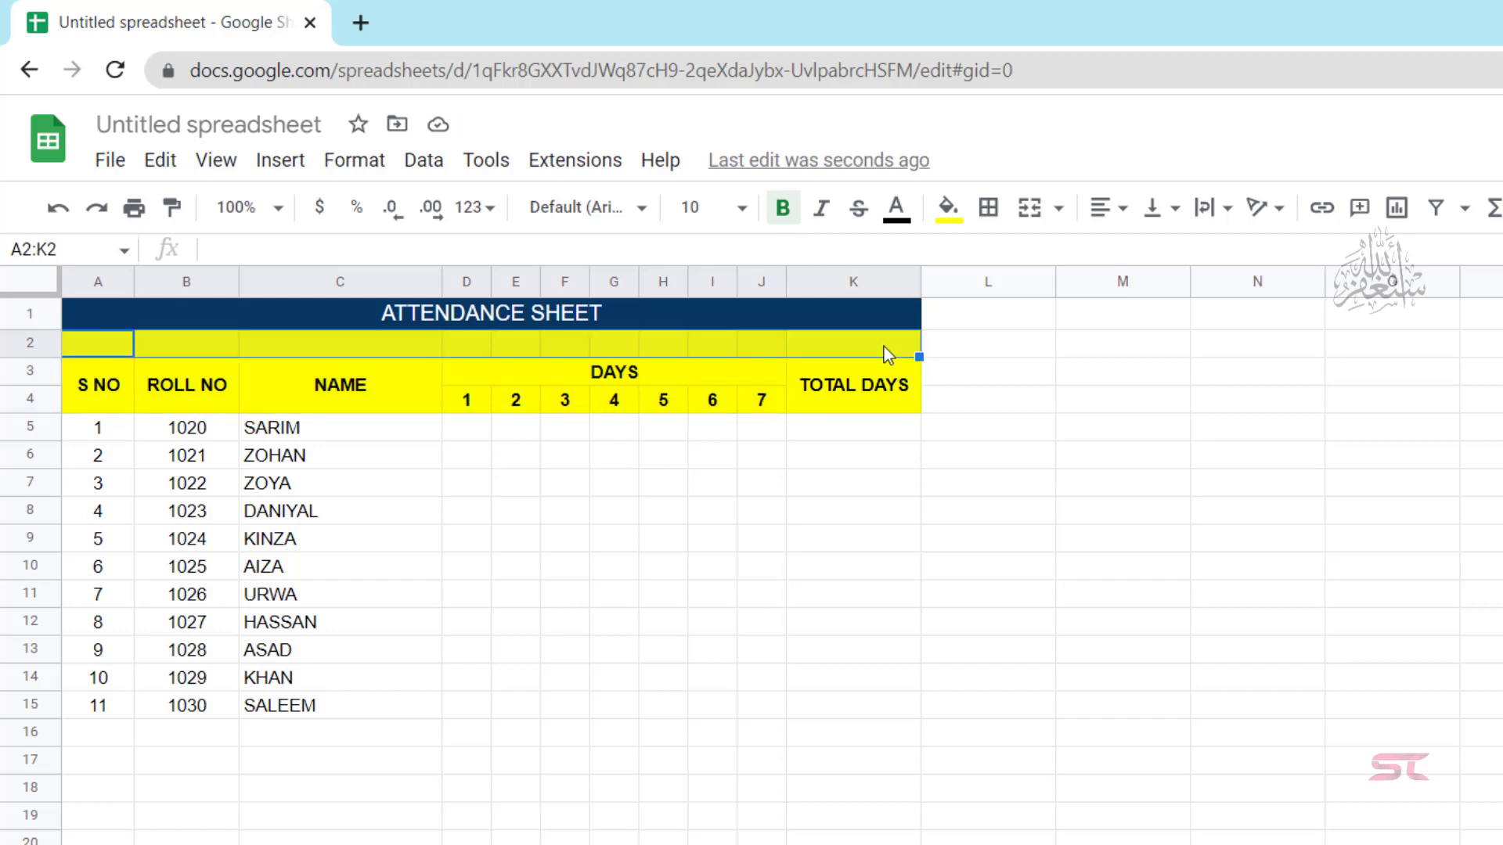
left_click(1062, 213)
left_click(1089, 342)
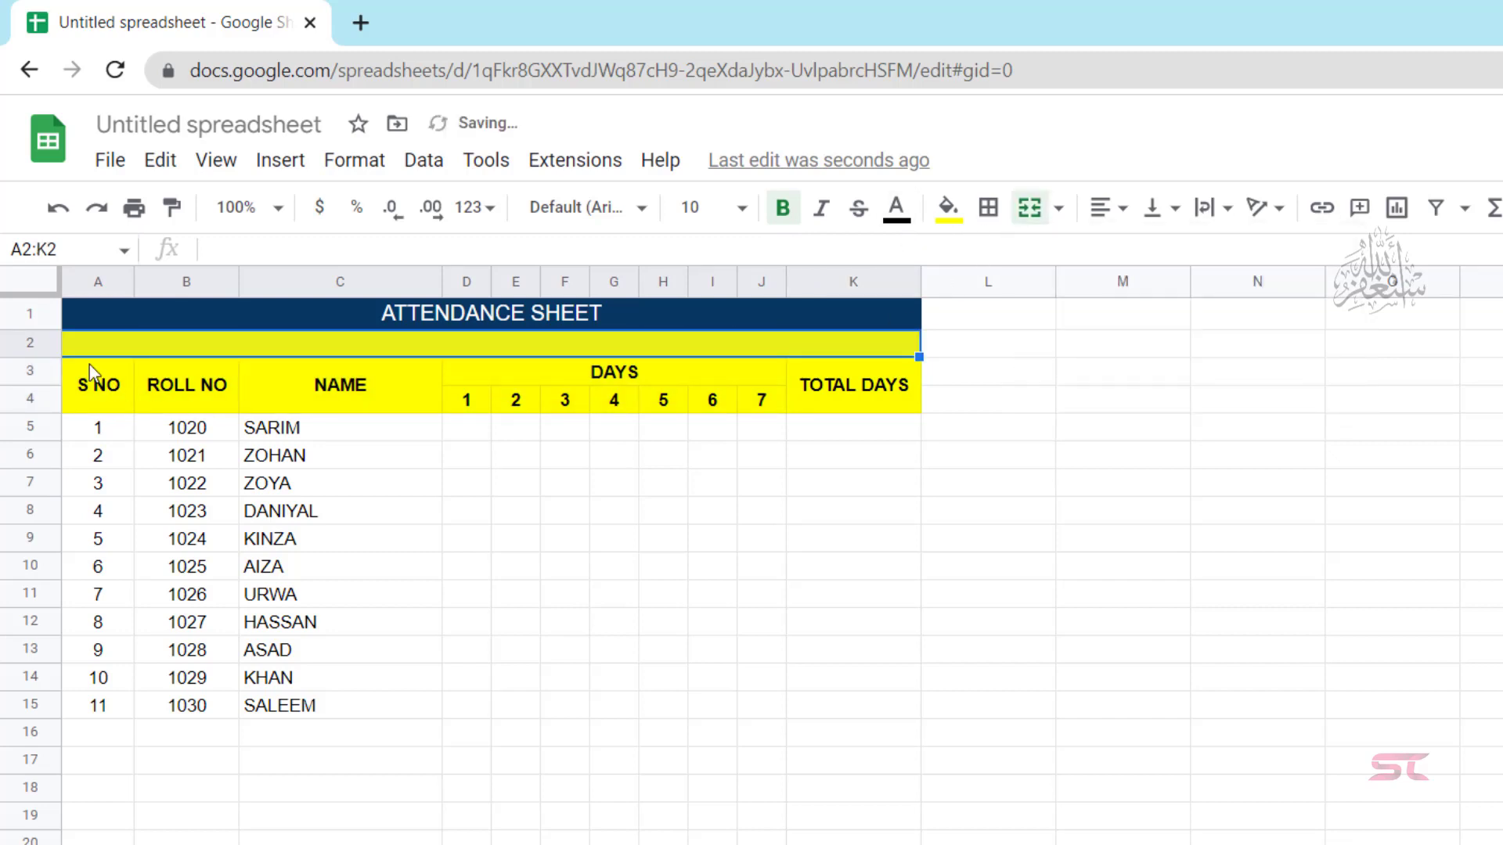
left_click_drag(46, 357, 49, 340)
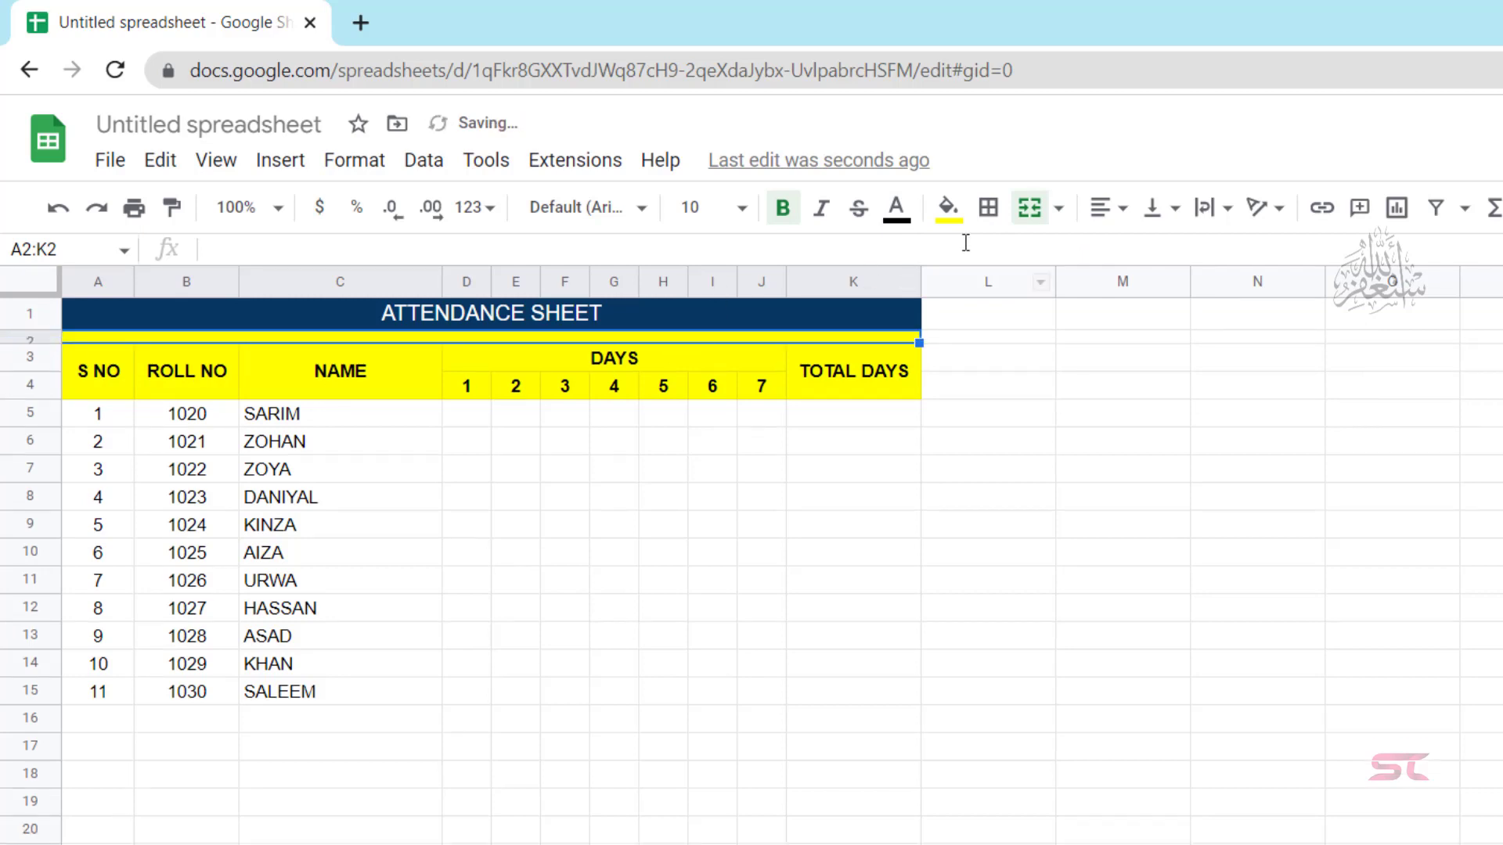
left_click(949, 208)
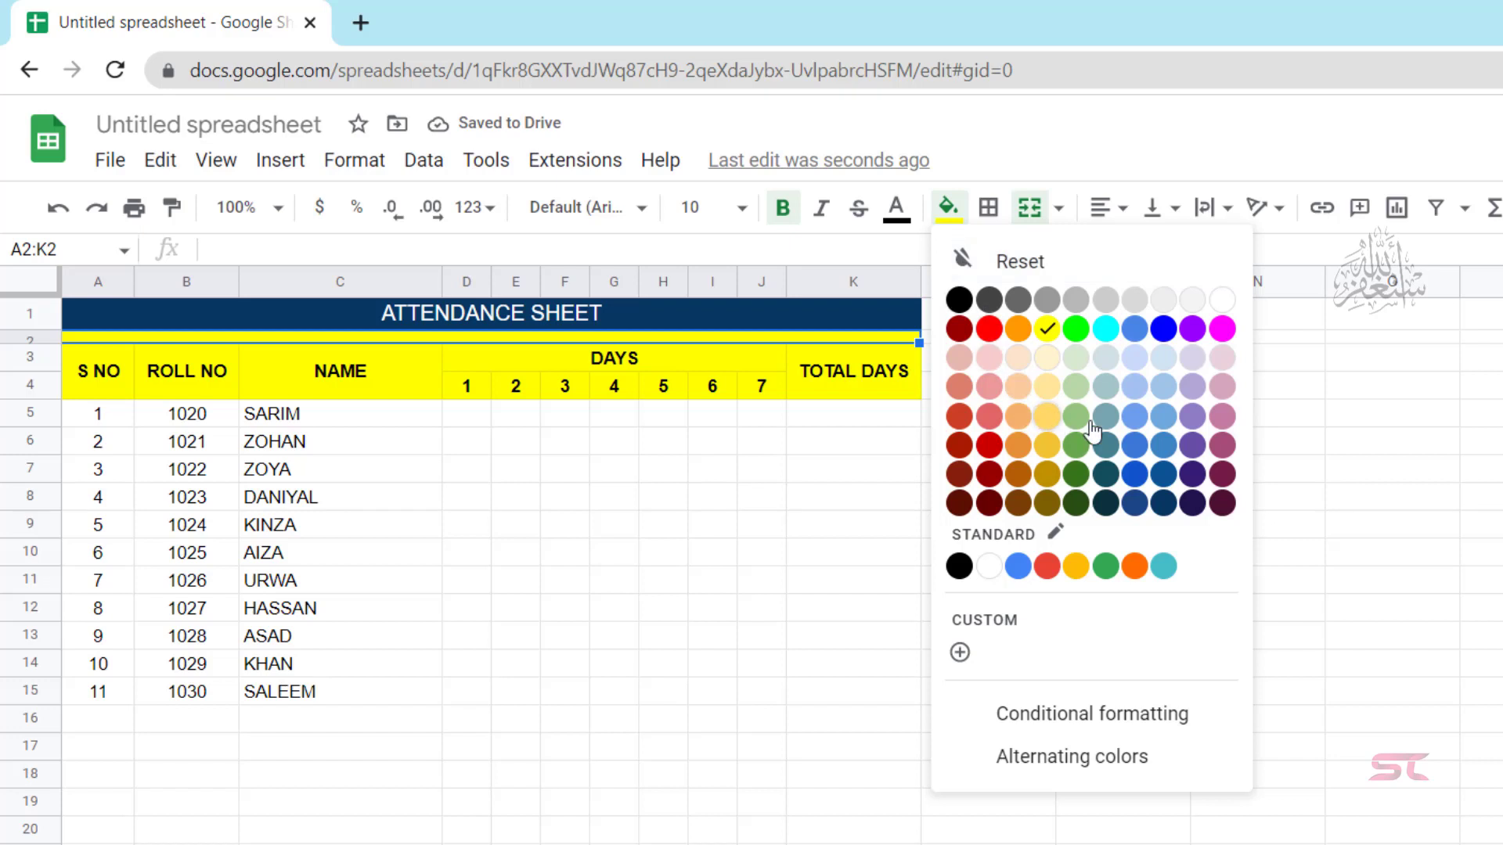
left_click(1107, 331)
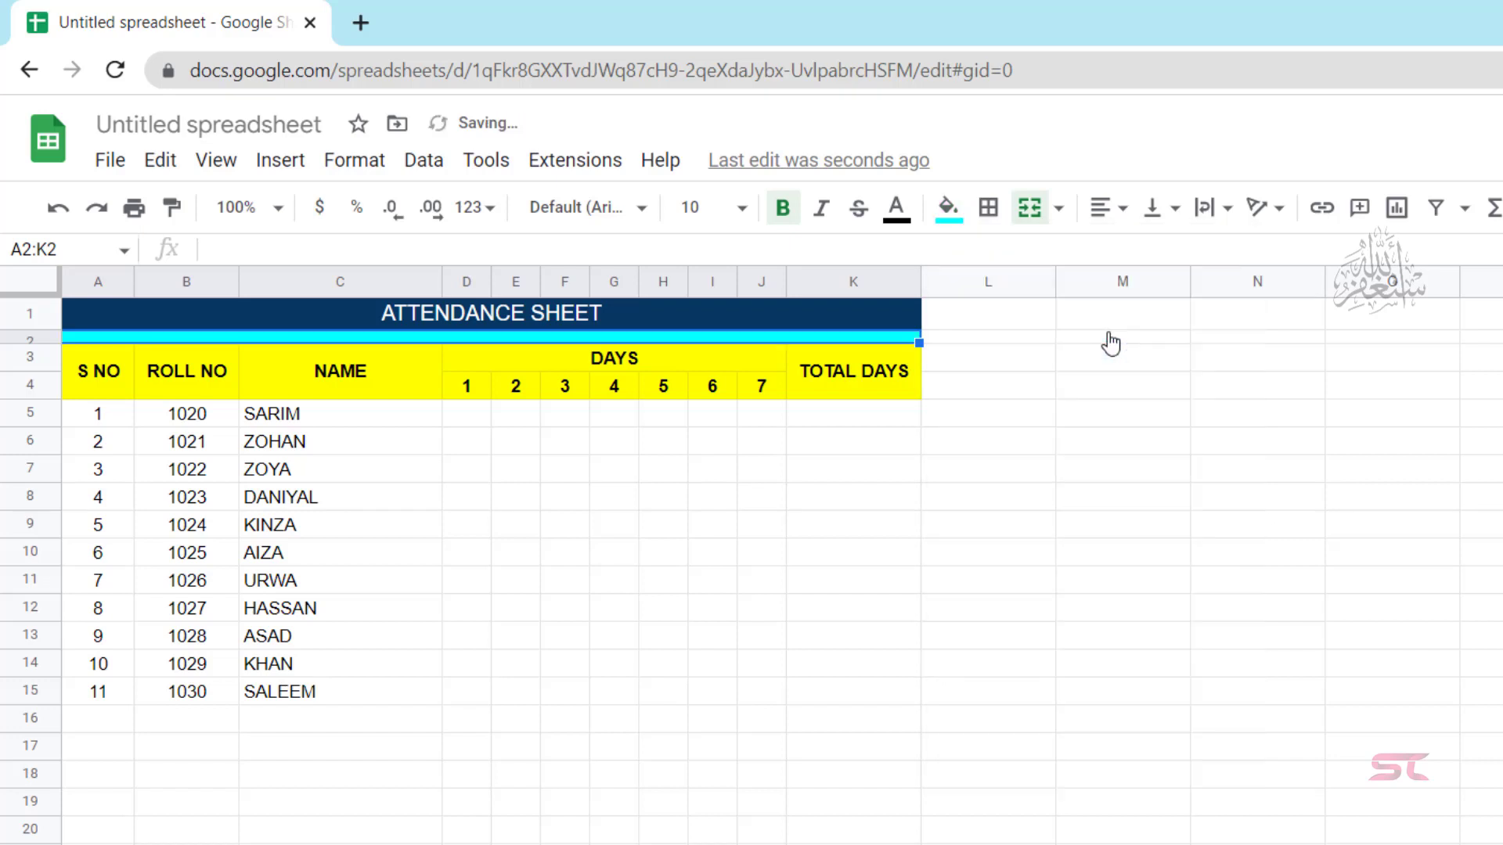
left_click(1015, 480)
key("ctrl+a")
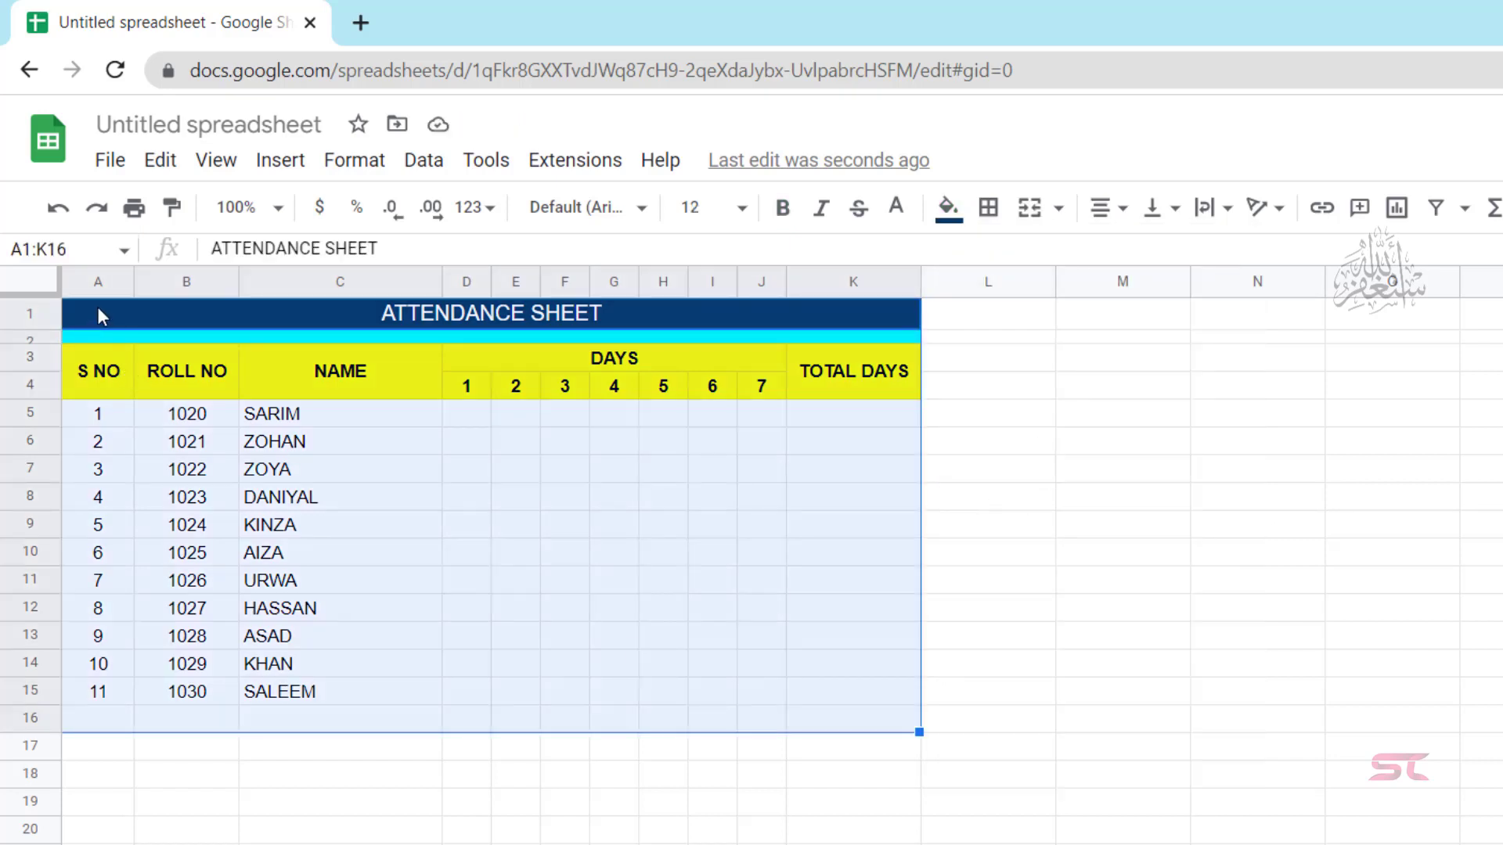
Add borders around every cell of the attendance table.
left_click_drag(99, 316, 768, 689)
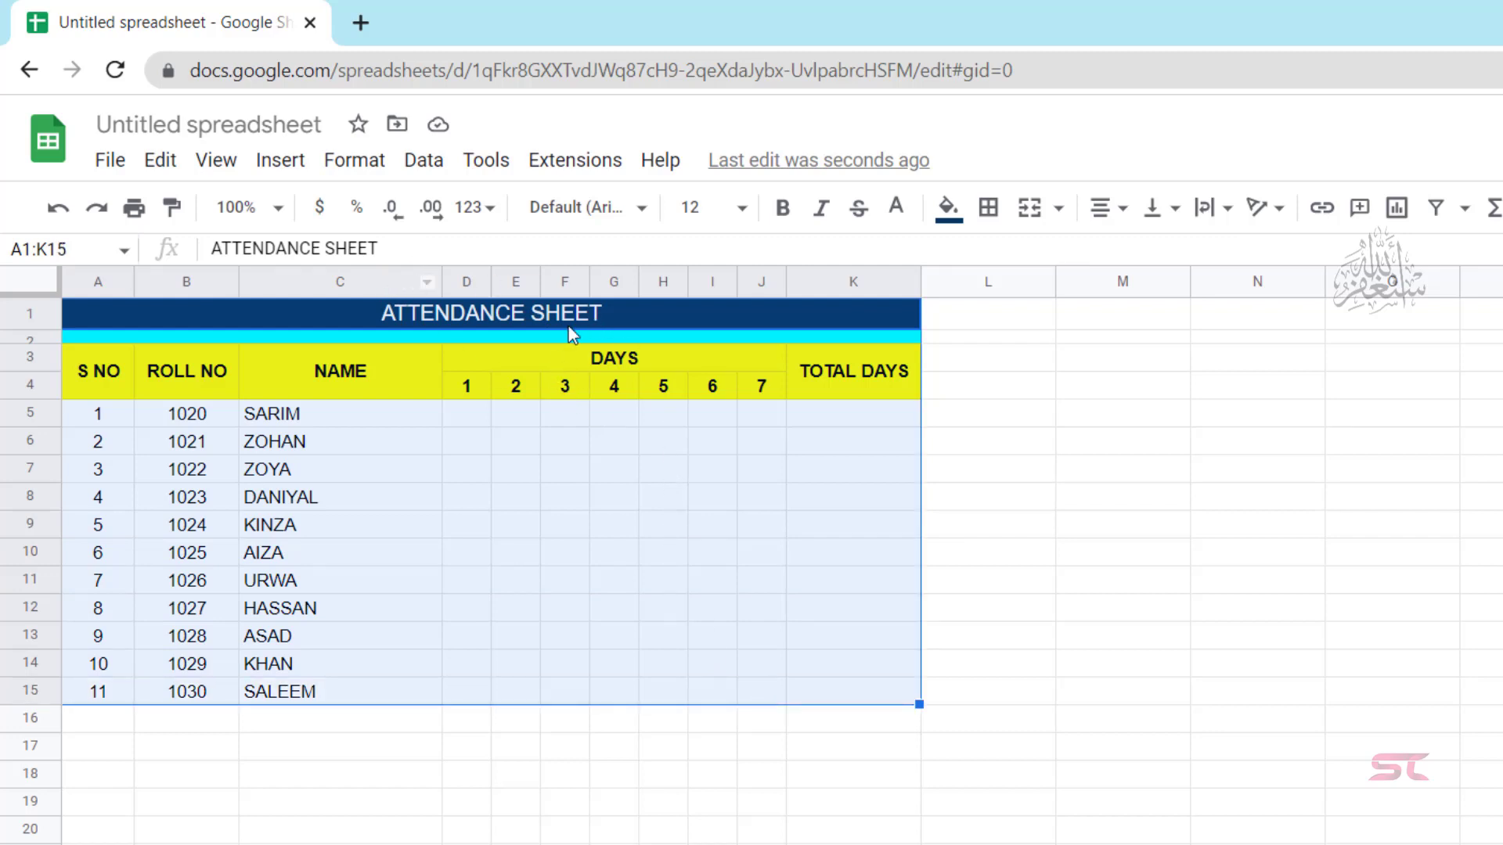
left_click(989, 207)
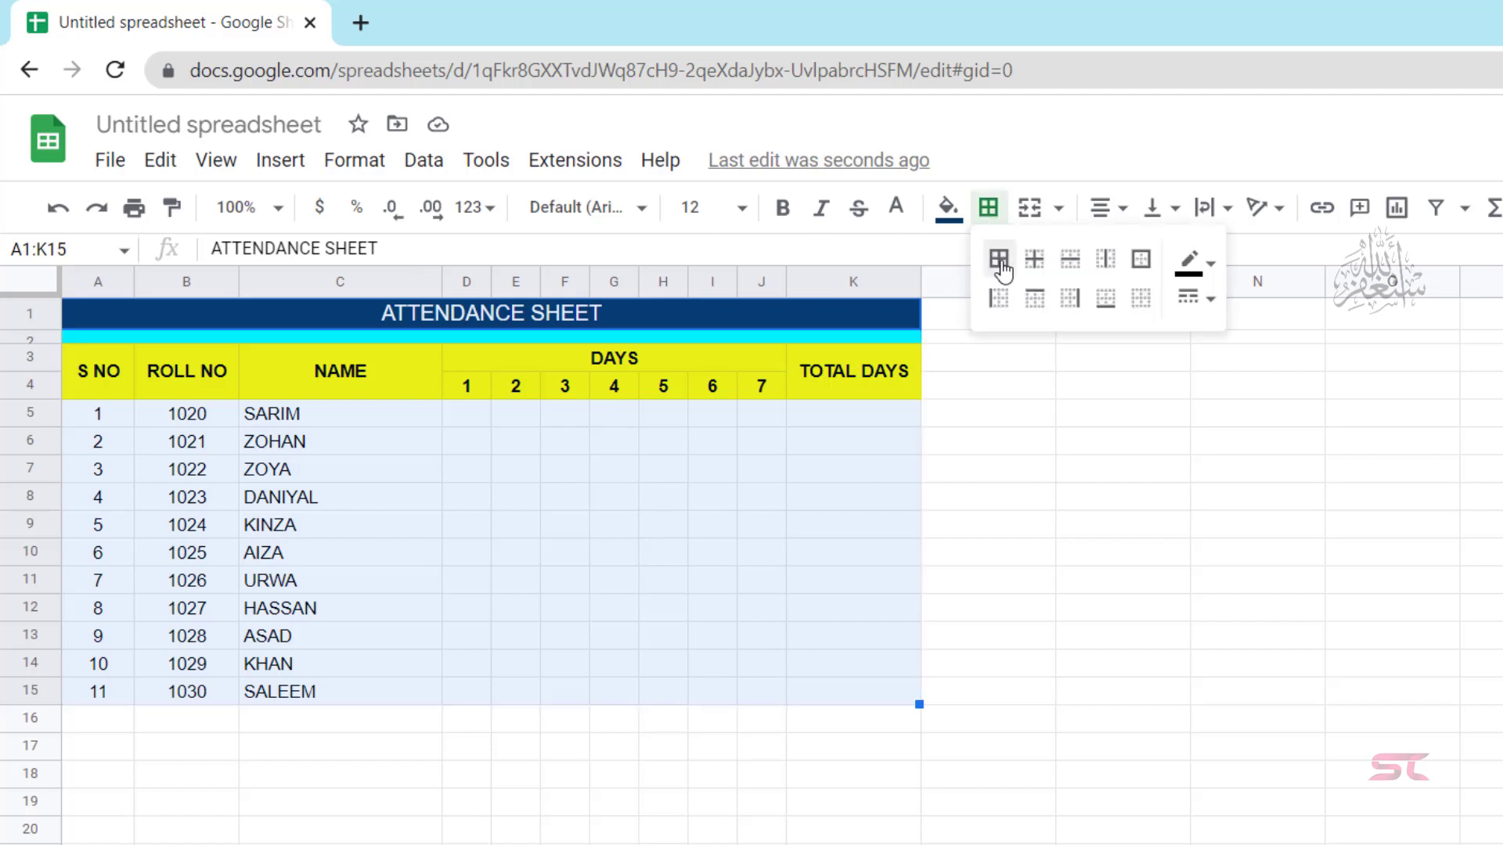
left_click(999, 259)
left_click(1083, 608)
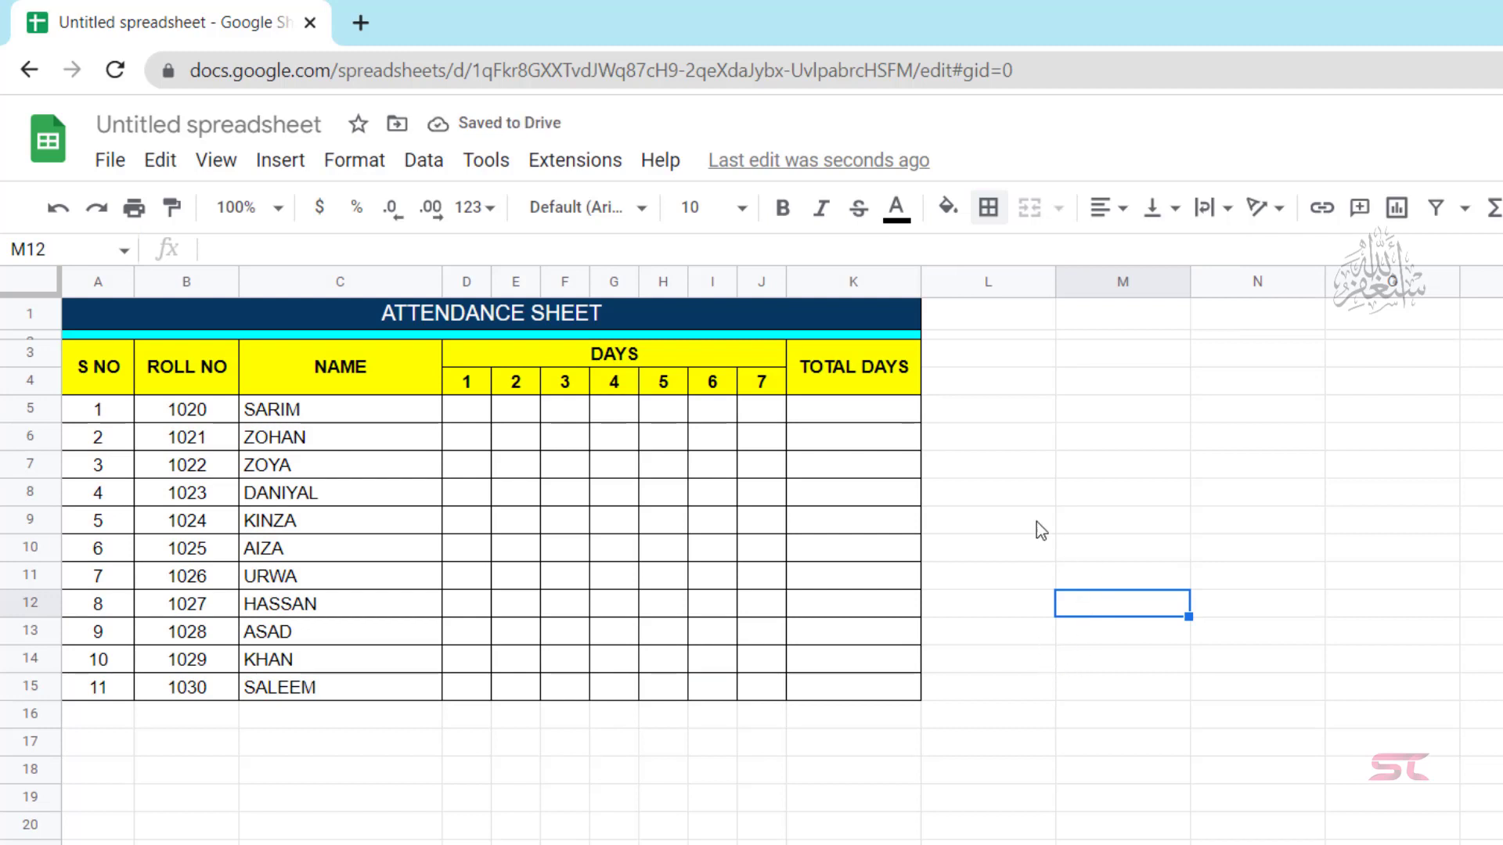
Insert unticked checkboxes into the day cells D5:J15.
left_click_drag(470, 409, 749, 693)
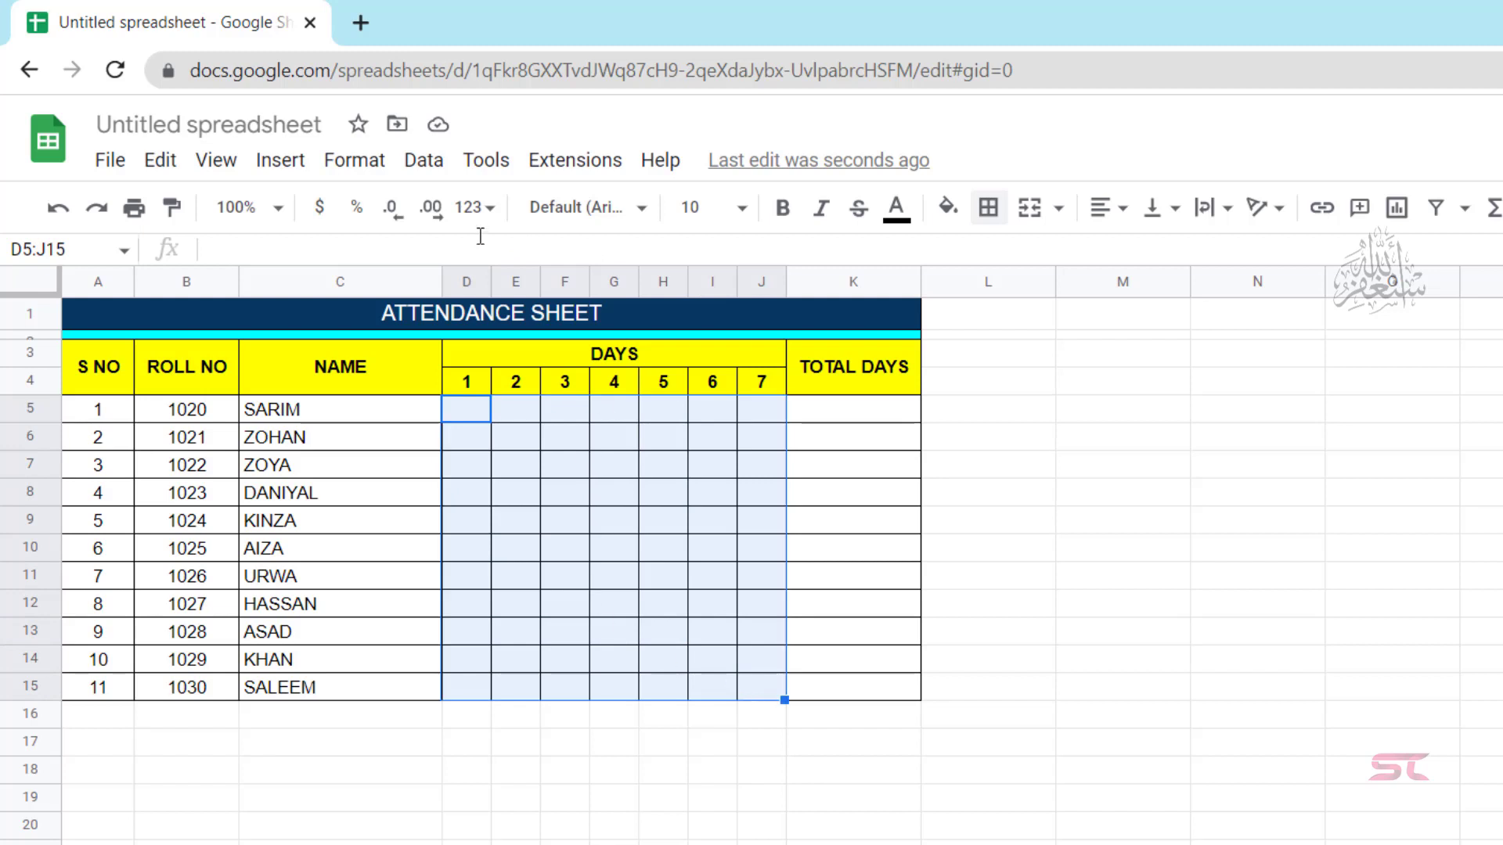
left_click(274, 165)
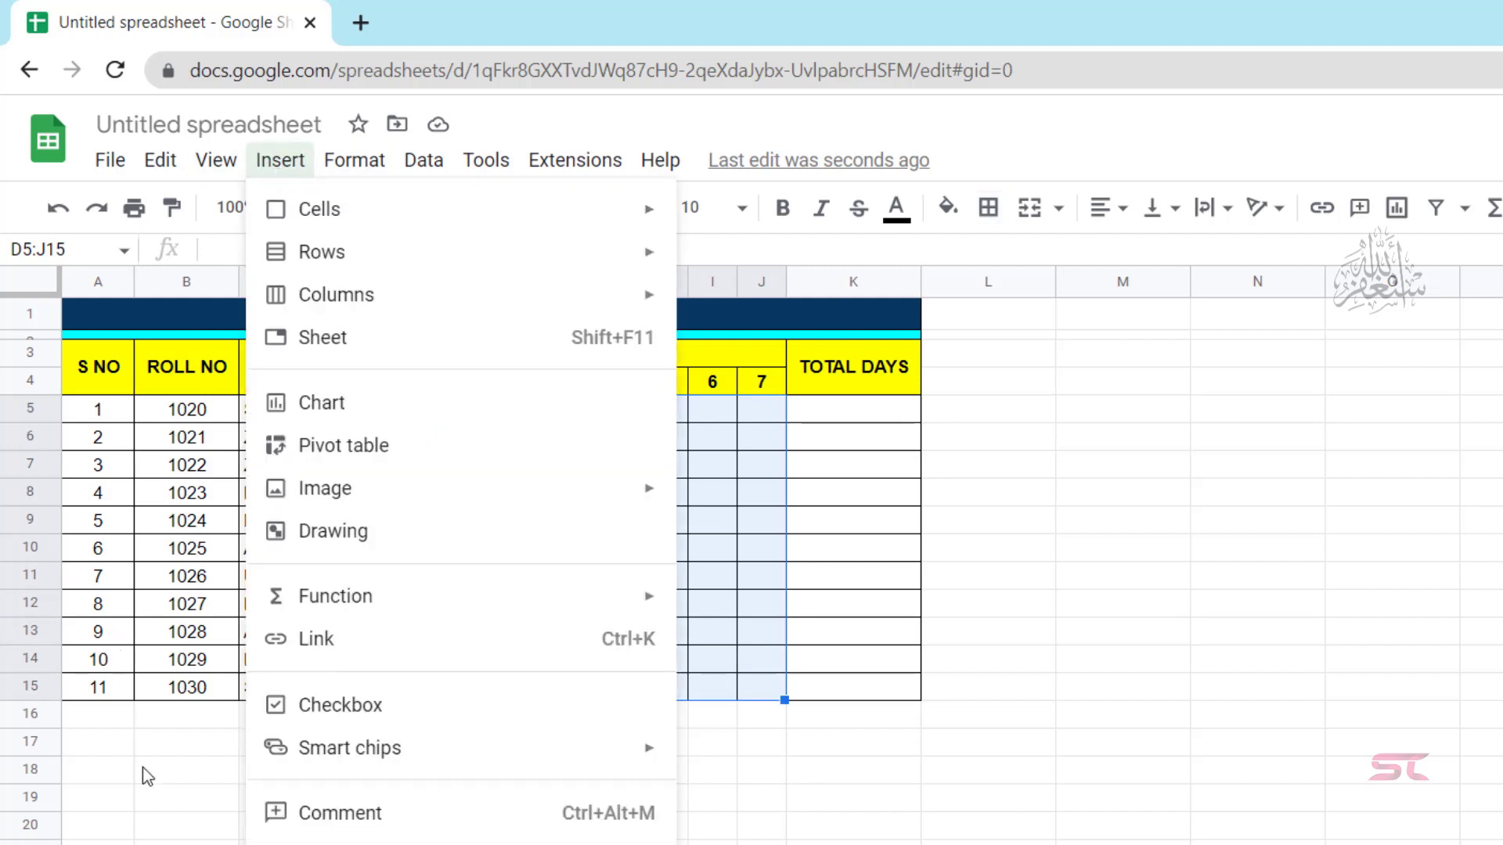
left_click(340, 707)
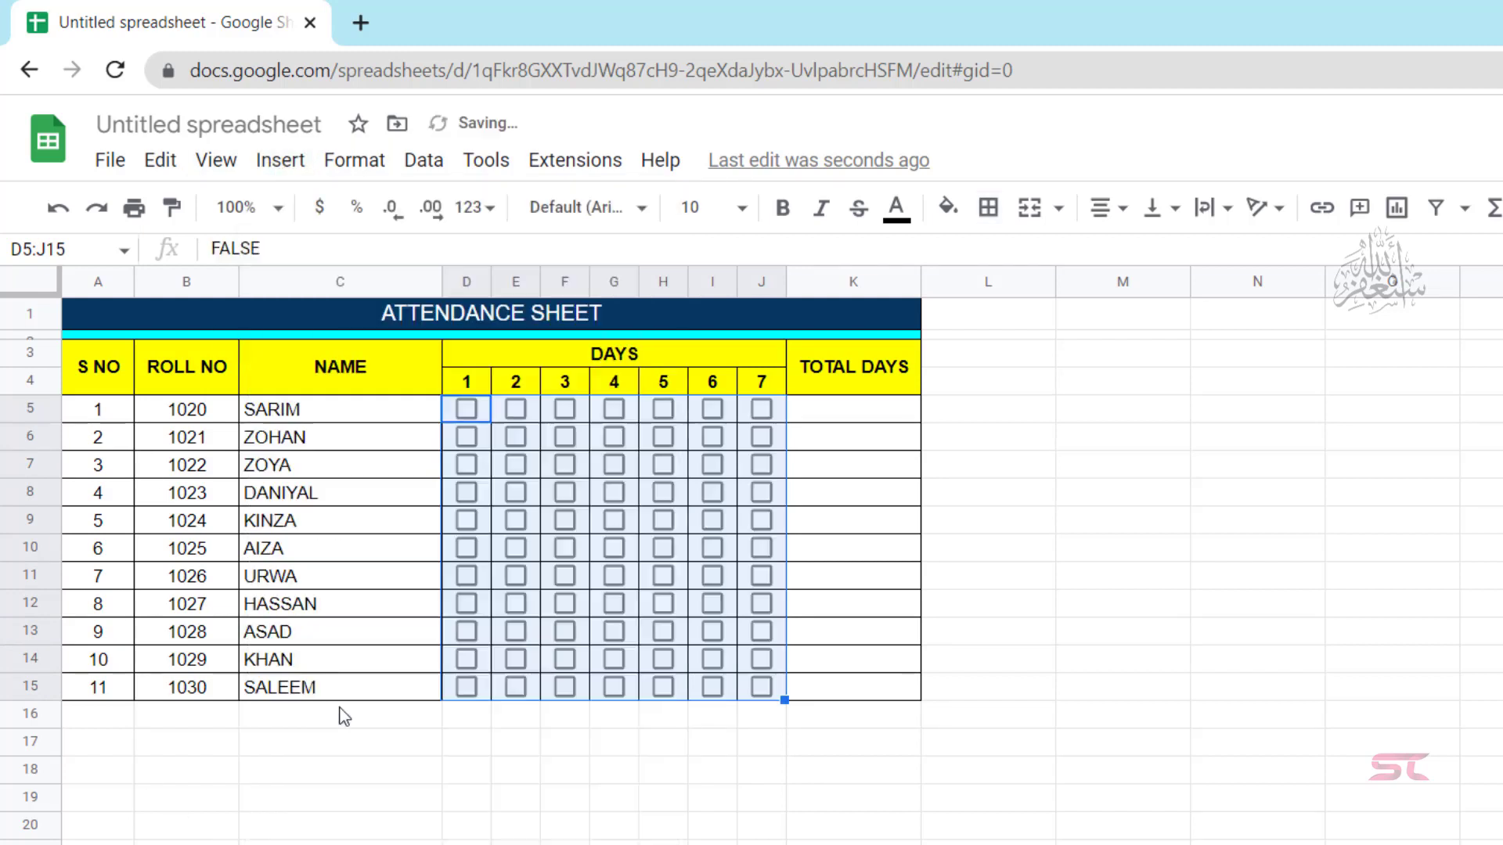
left_click(810, 419)
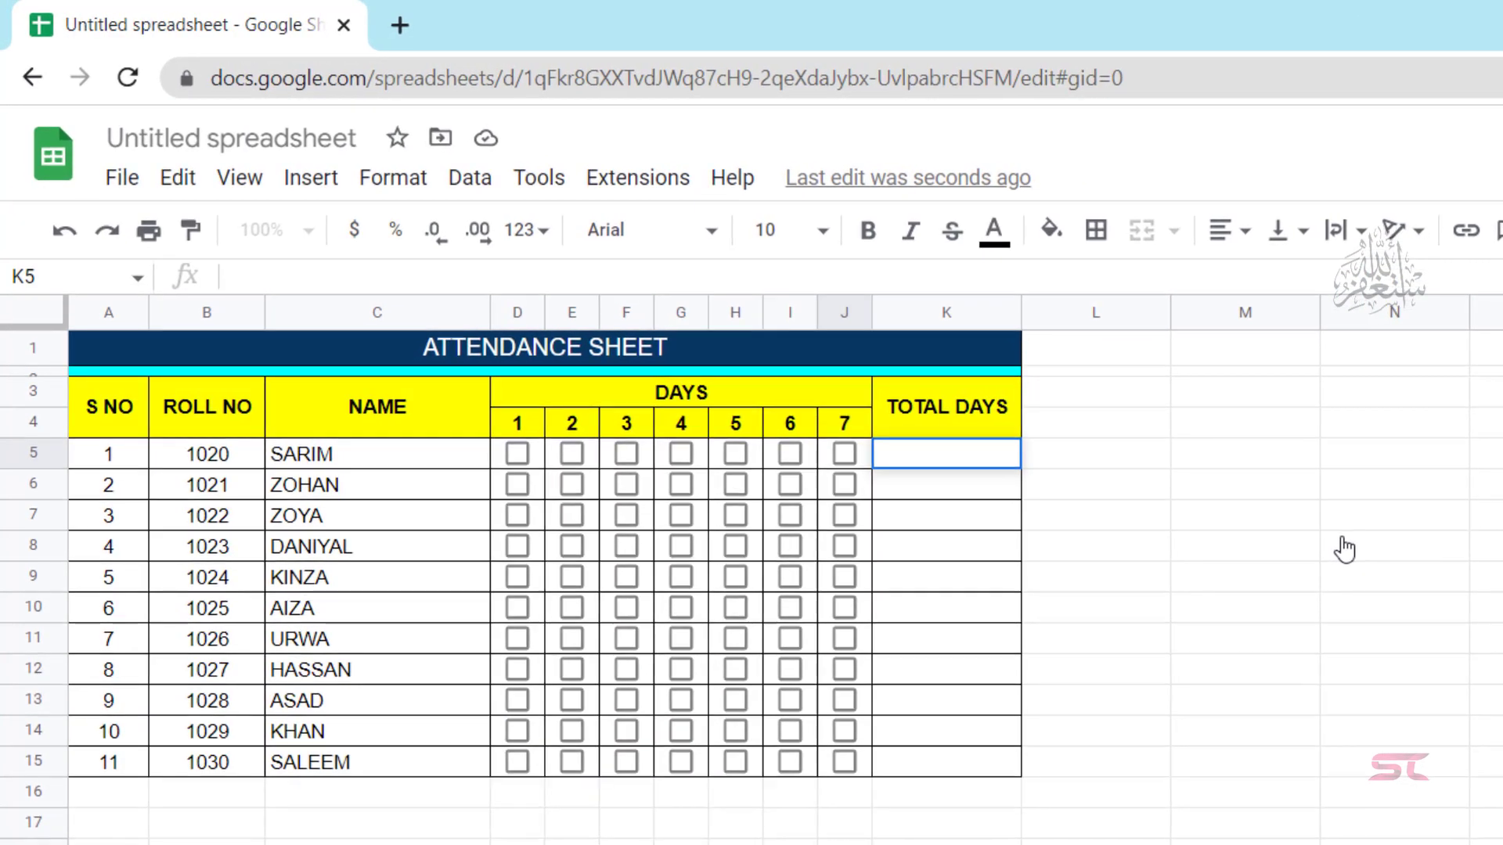
Enter =COUNTIF(D5:J5,"TRUE") in K5 and fill it down to K15.
type("=")
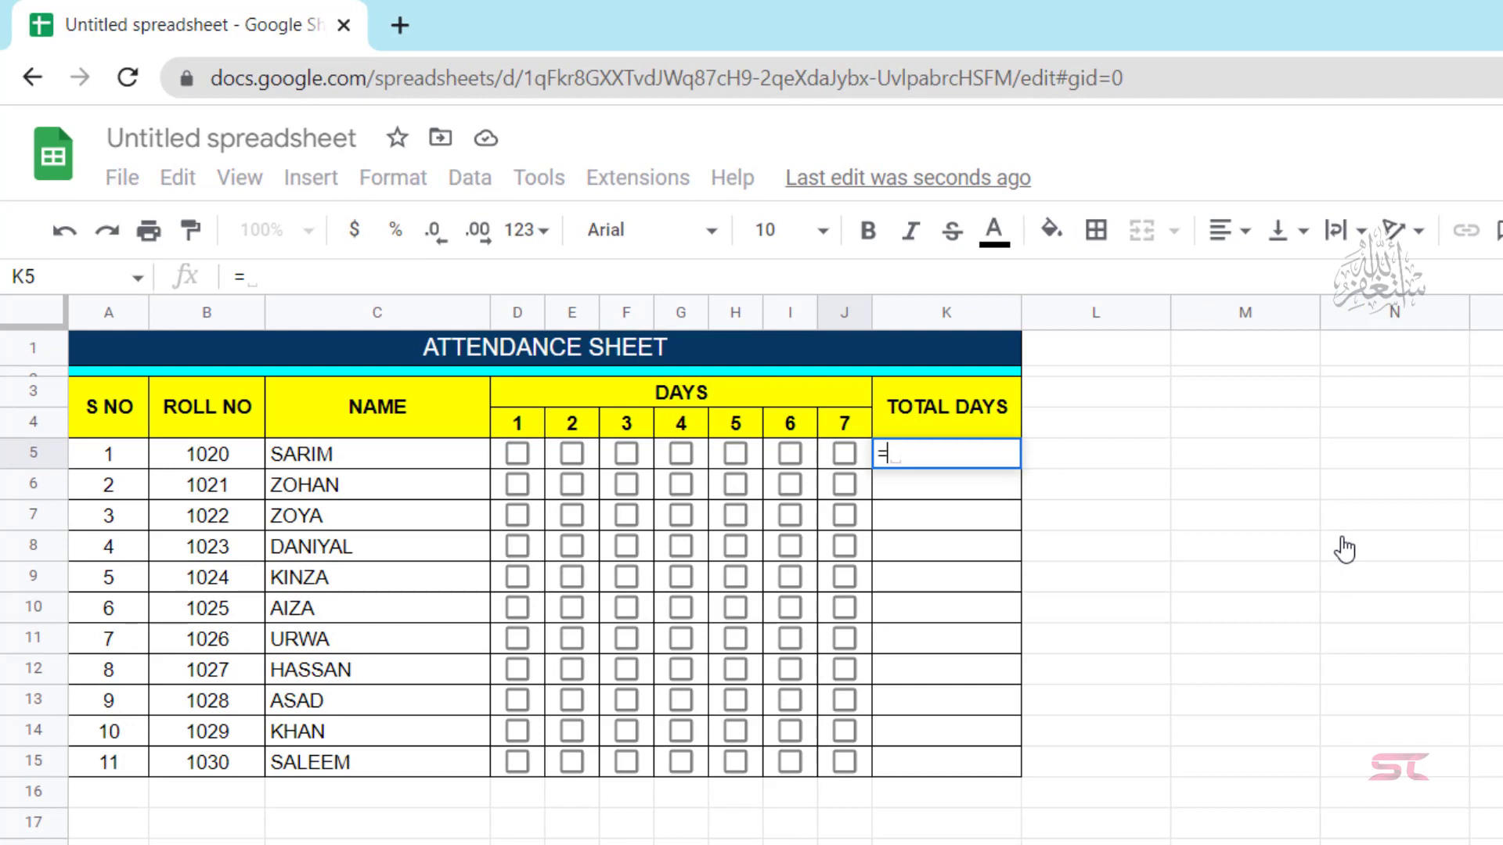
type("COUNTI")
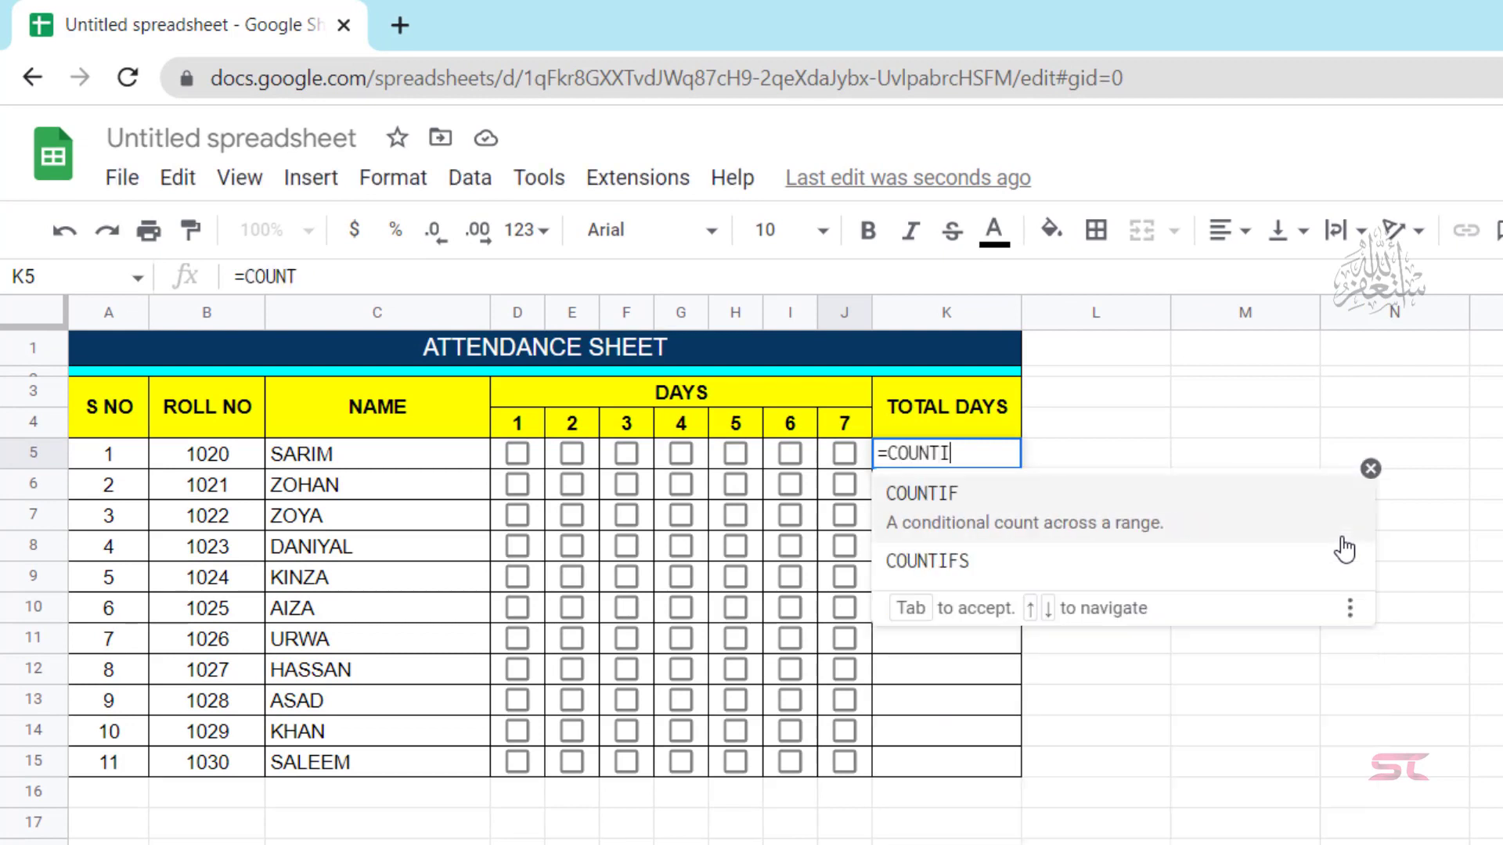
type("F(J5")
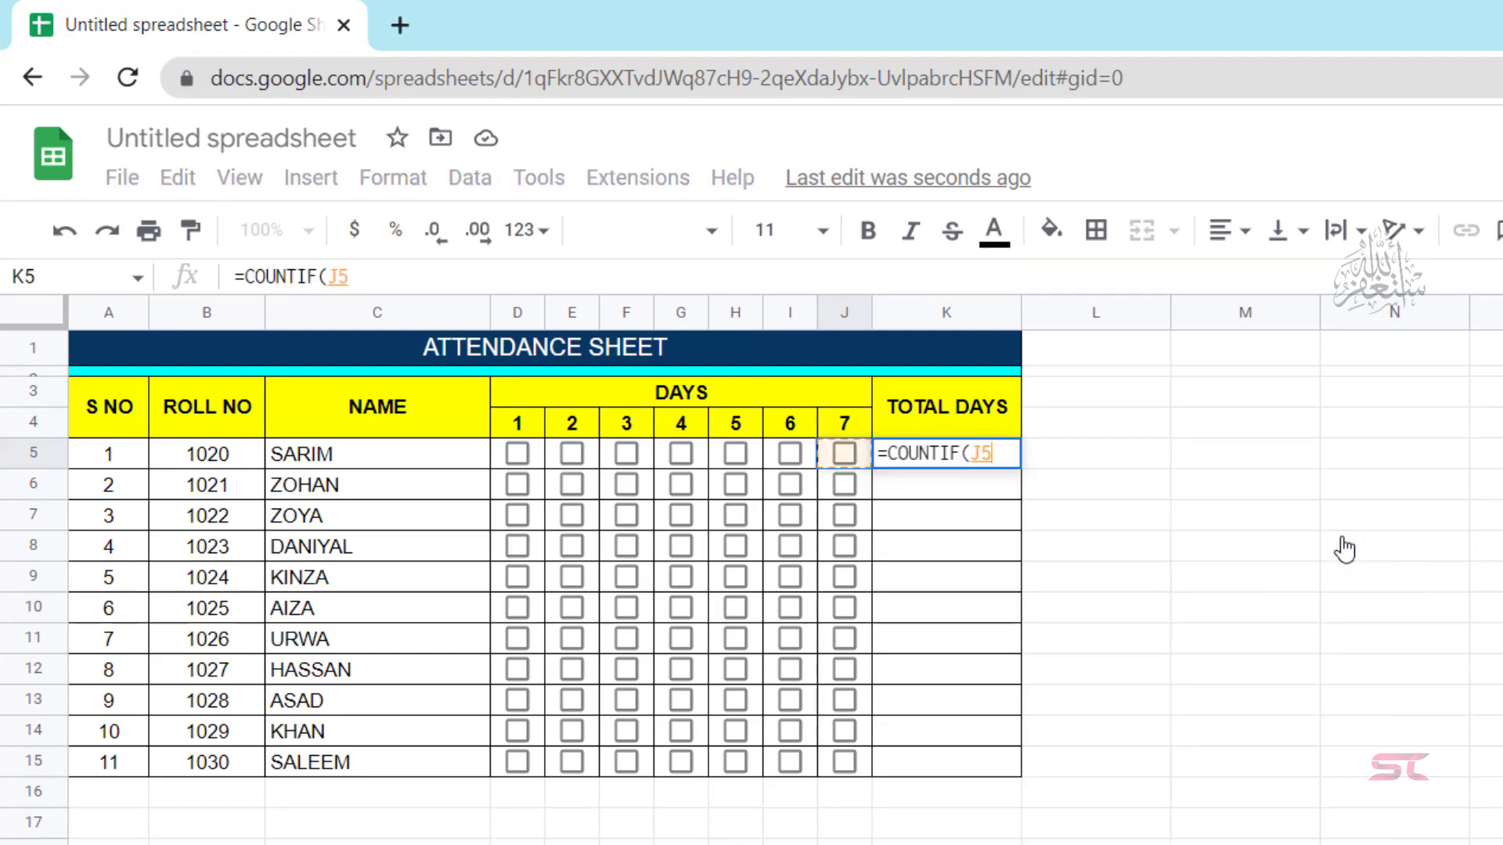
key("shift+Left")
key("shift+Left")
key("shift+Left")
key("shift+Left")
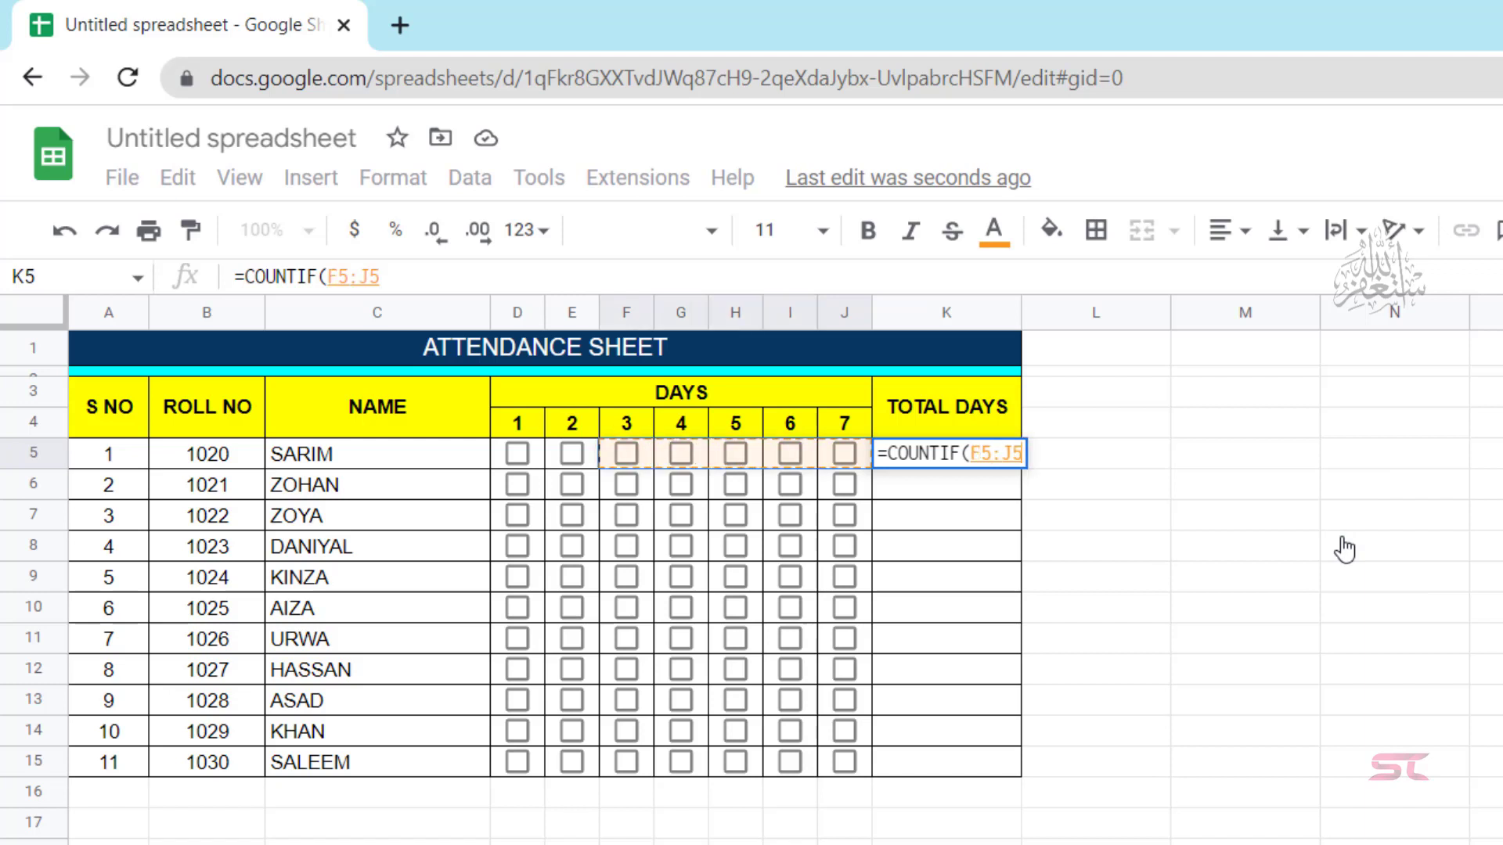
key("shift+Left")
key("shift+Left")
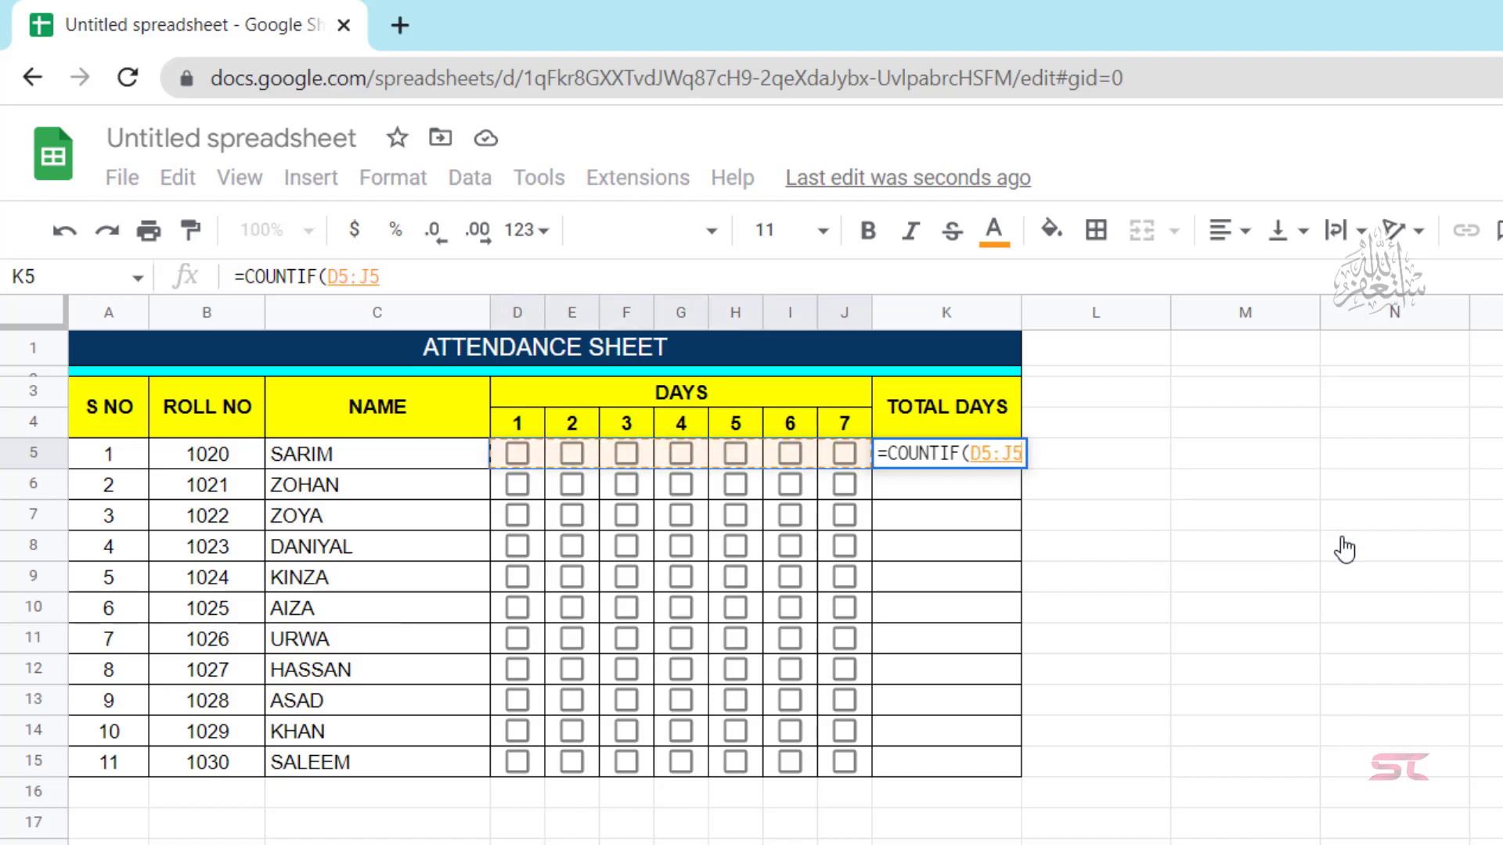
type(",")
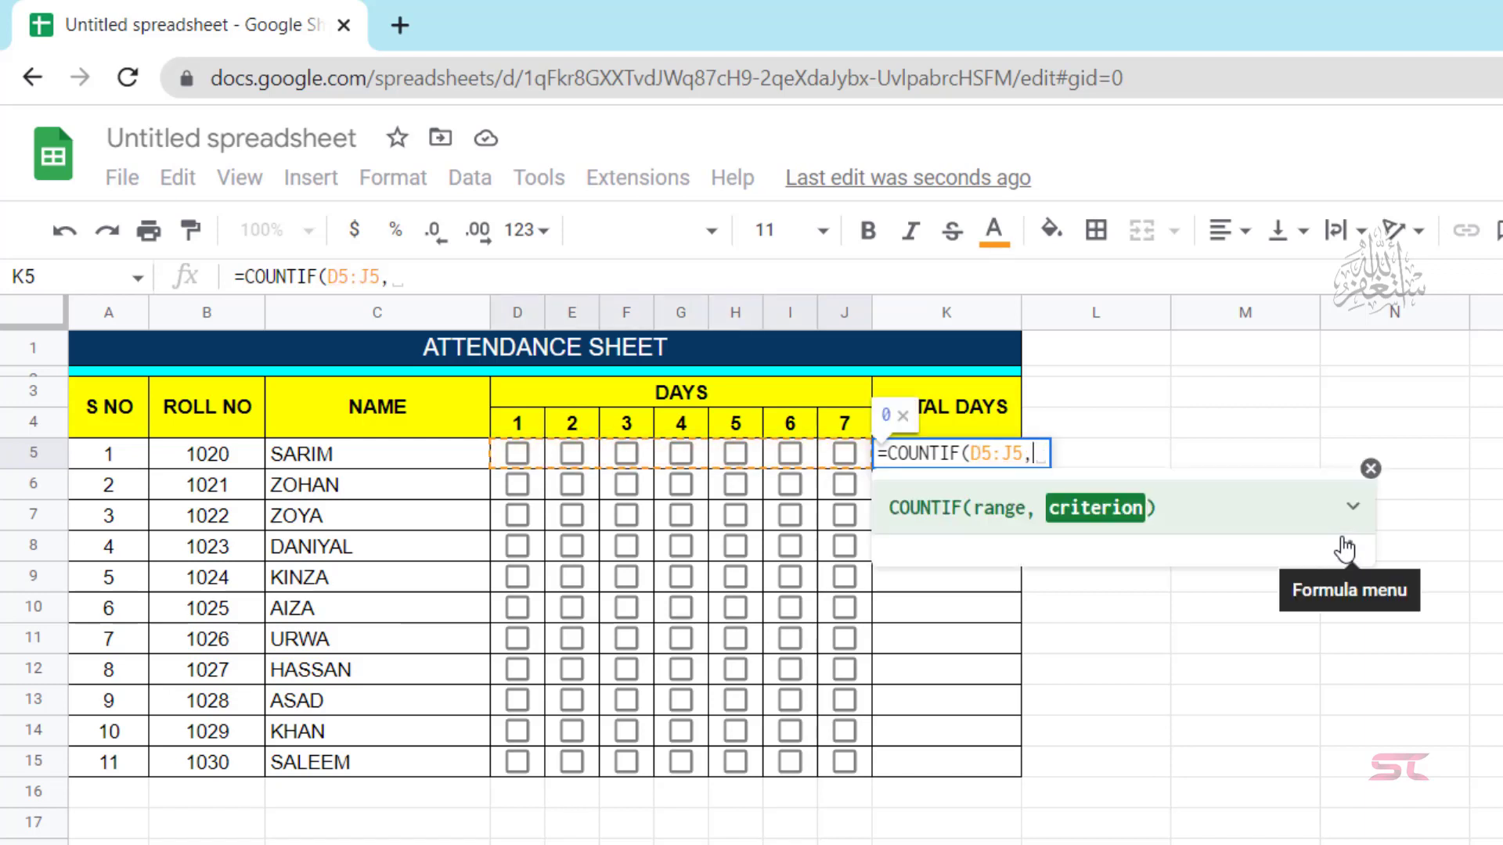
type("\"")
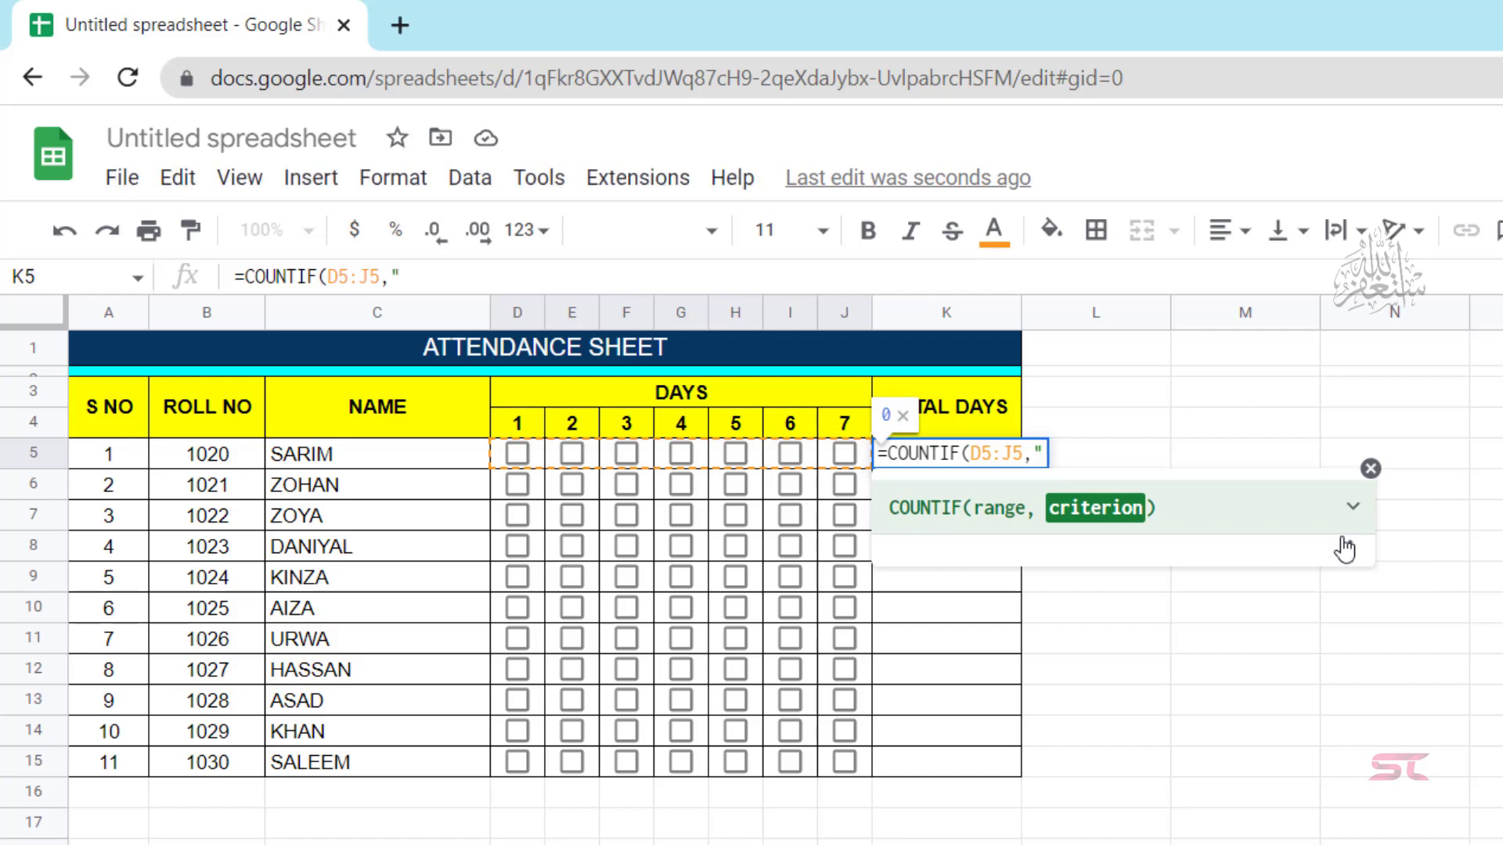
type("TRUE")
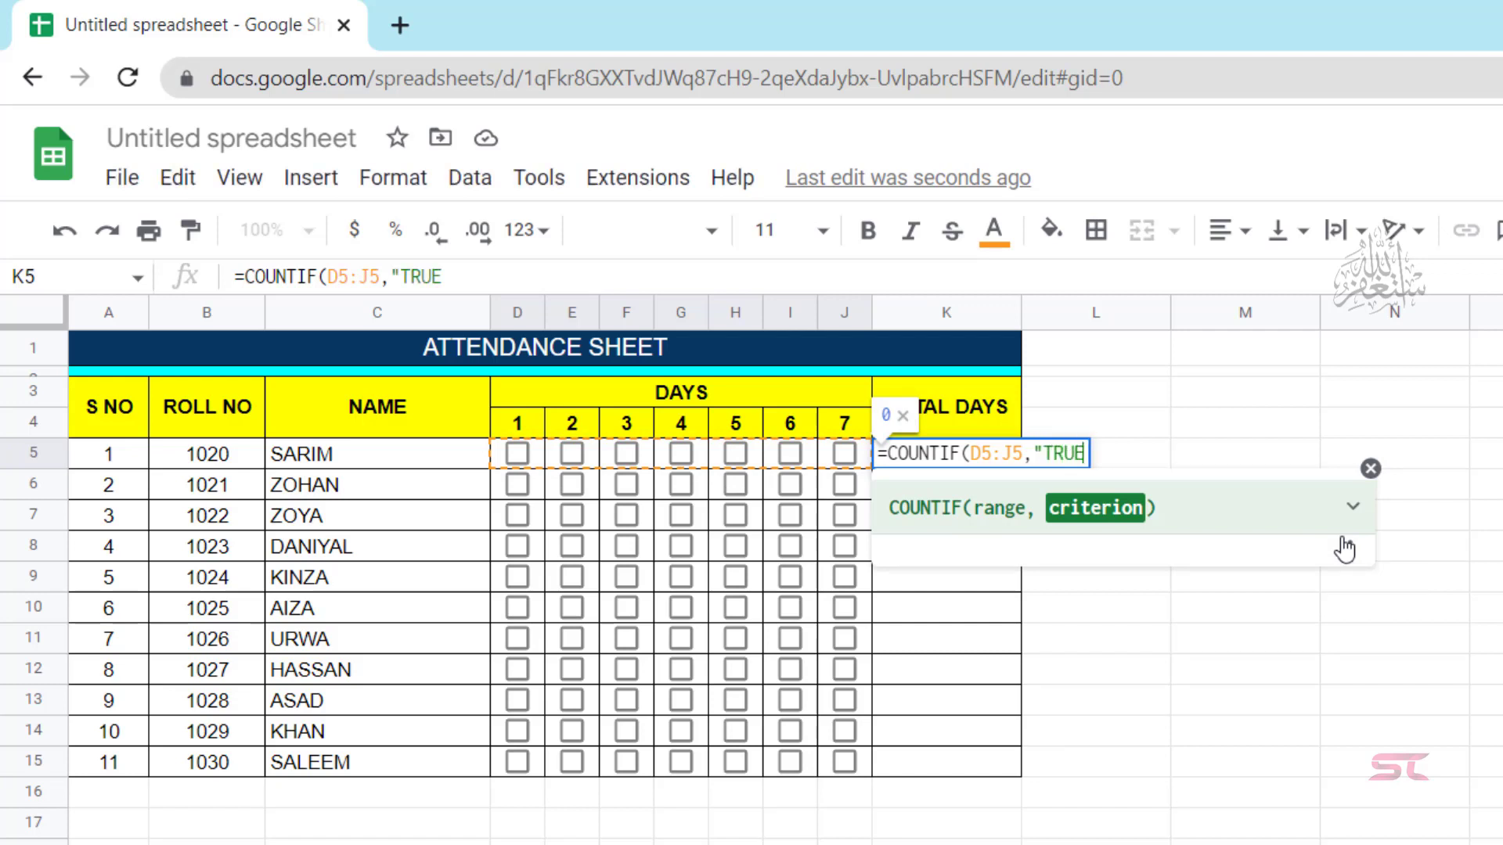
type("\"")
type(")")
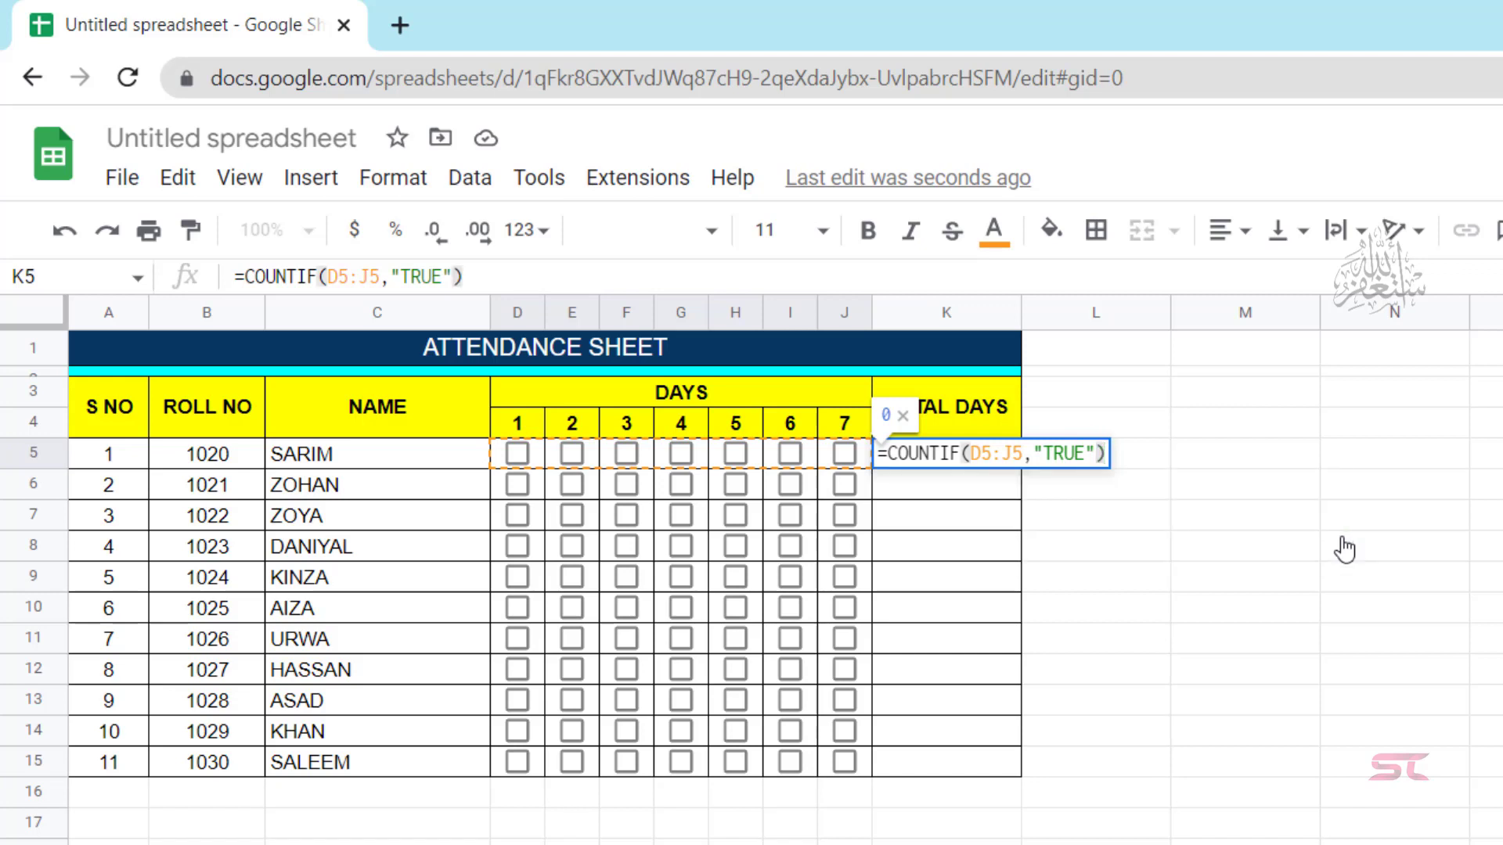
key("Return")
left_click(1006, 458)
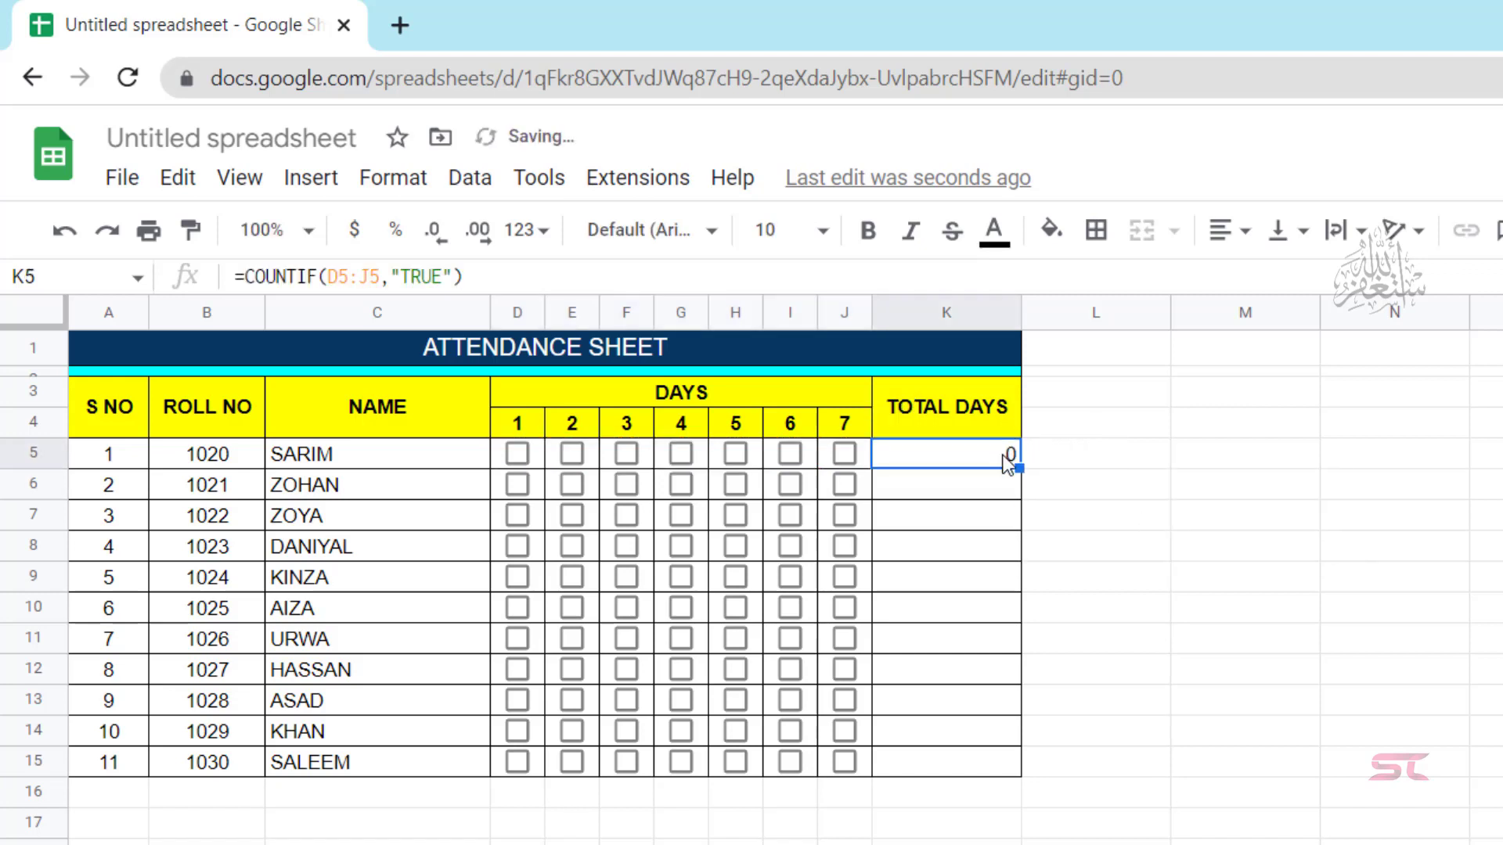
left_click_drag(1018, 468, 1011, 762)
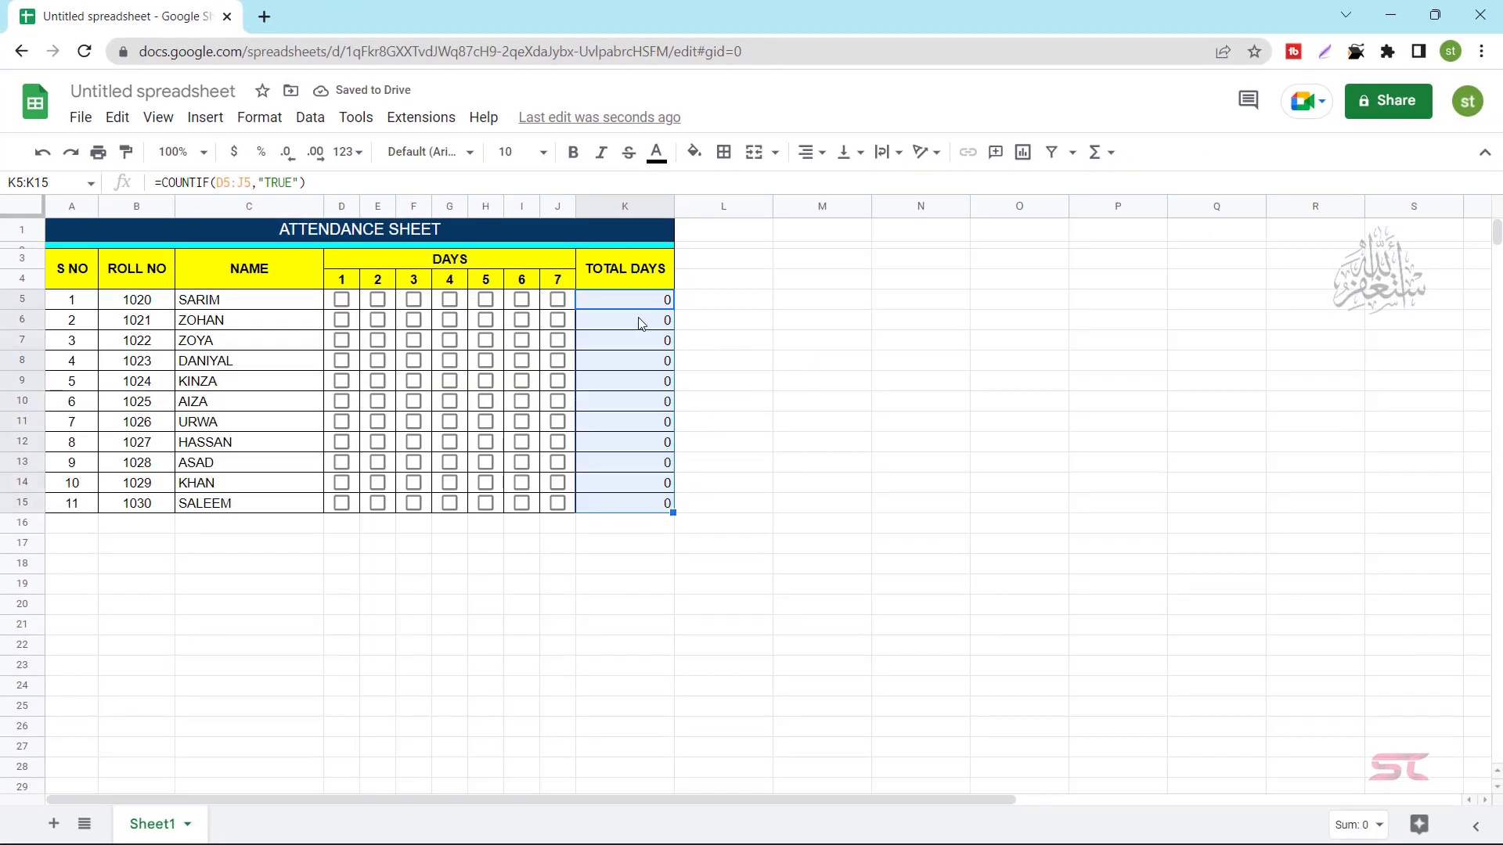
Centre K5:K15 with dark cornflower blue 3 fill and white text.
left_click(809, 152)
left_click(834, 187)
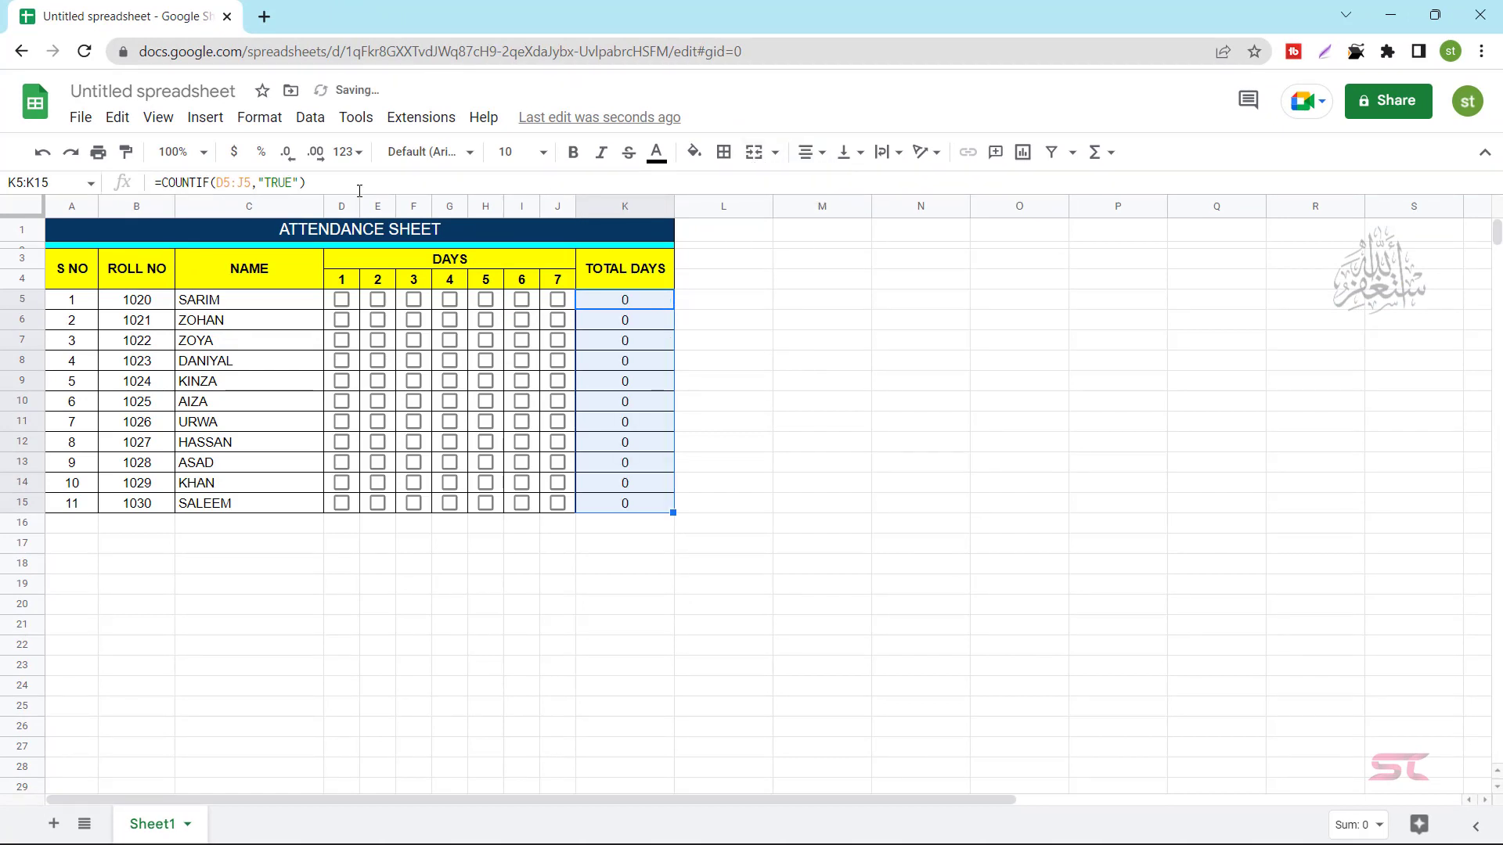
left_click(699, 161)
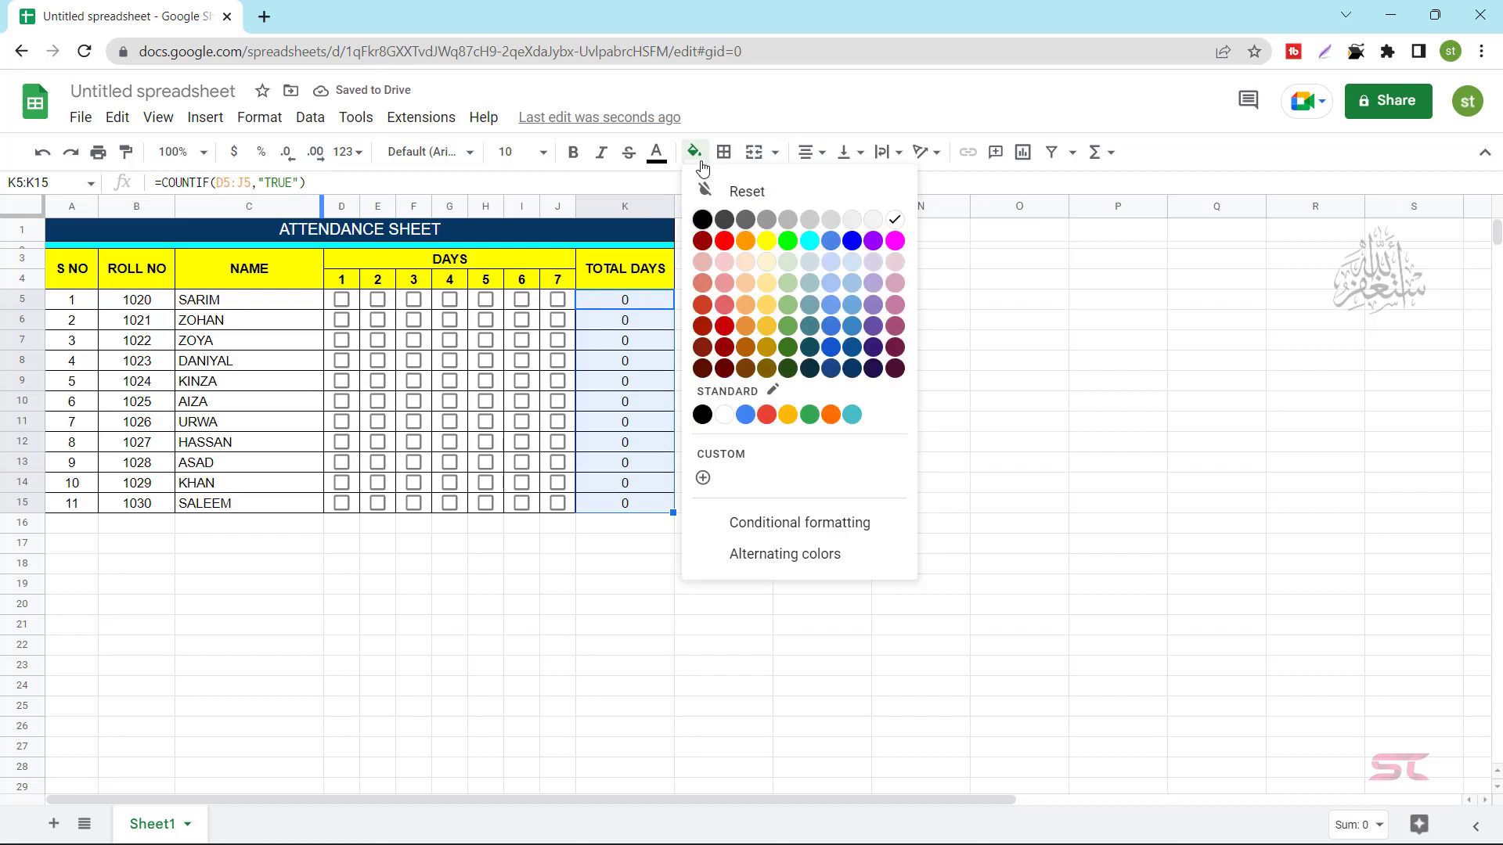
left_click(831, 369)
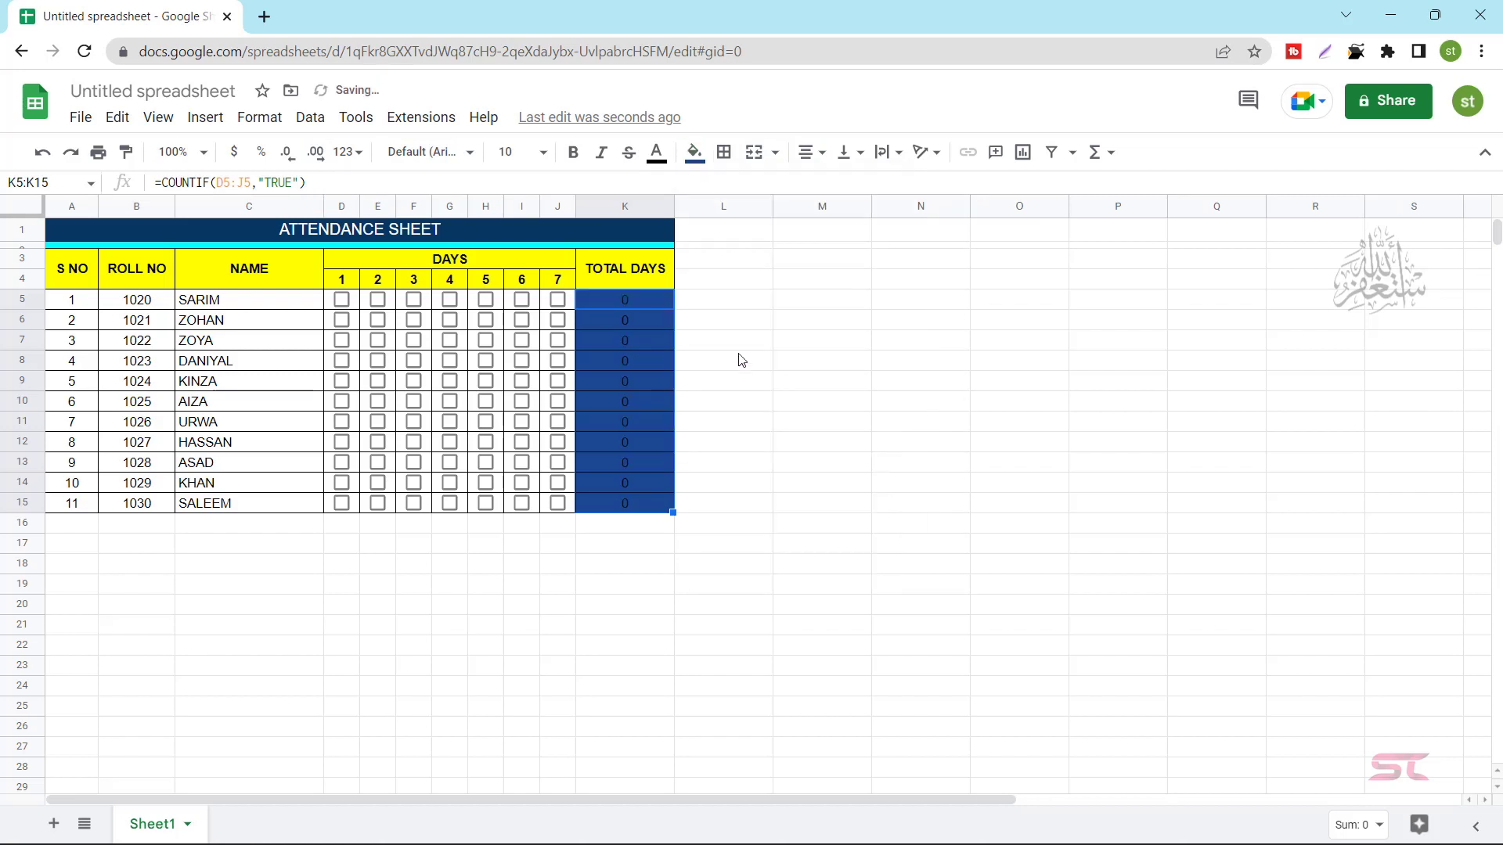
left_click(656, 151)
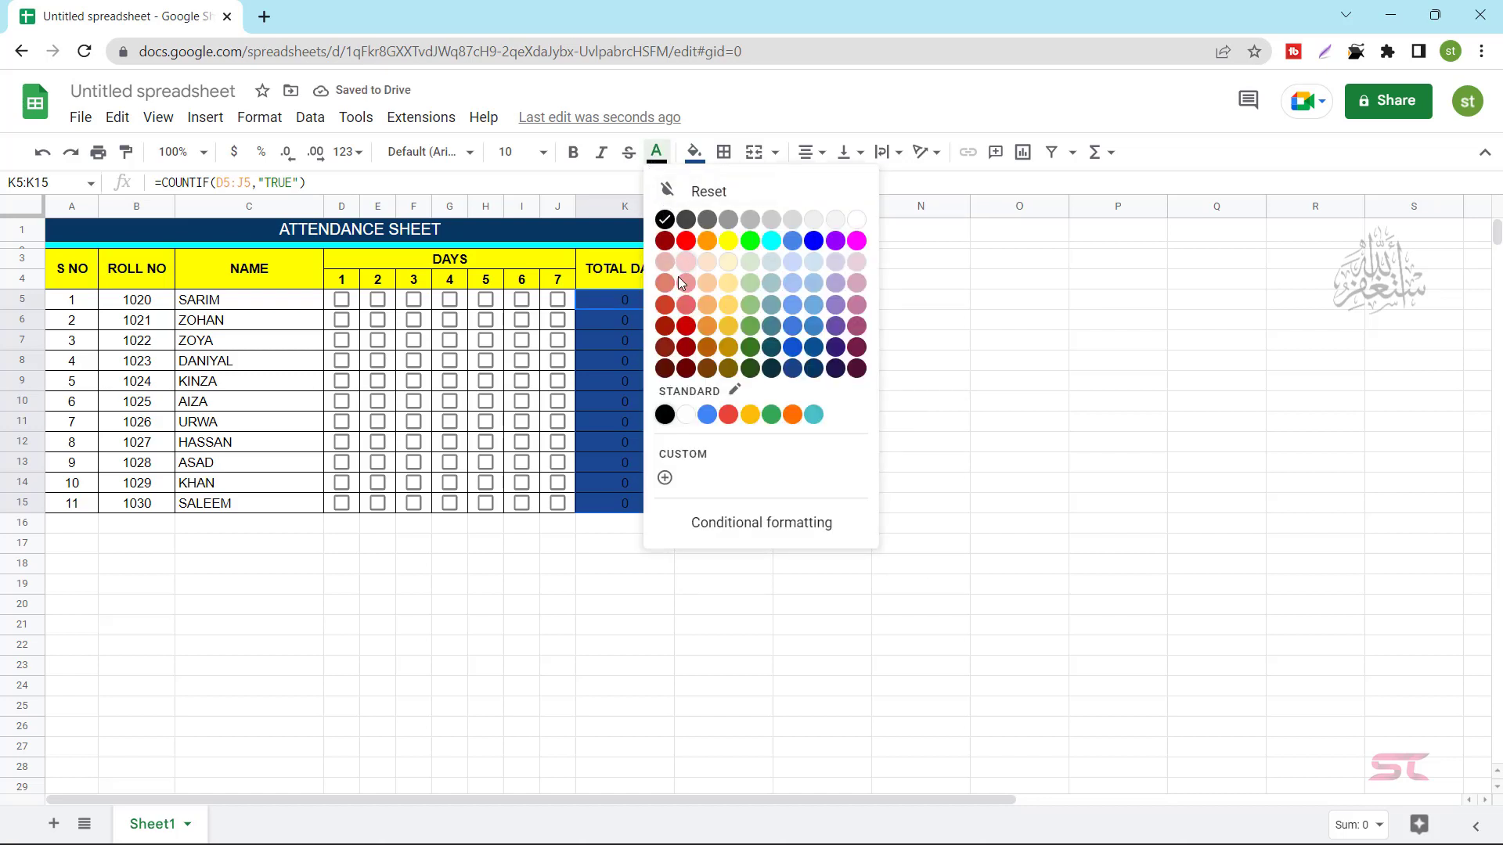
left_click(856, 219)
left_click(939, 371)
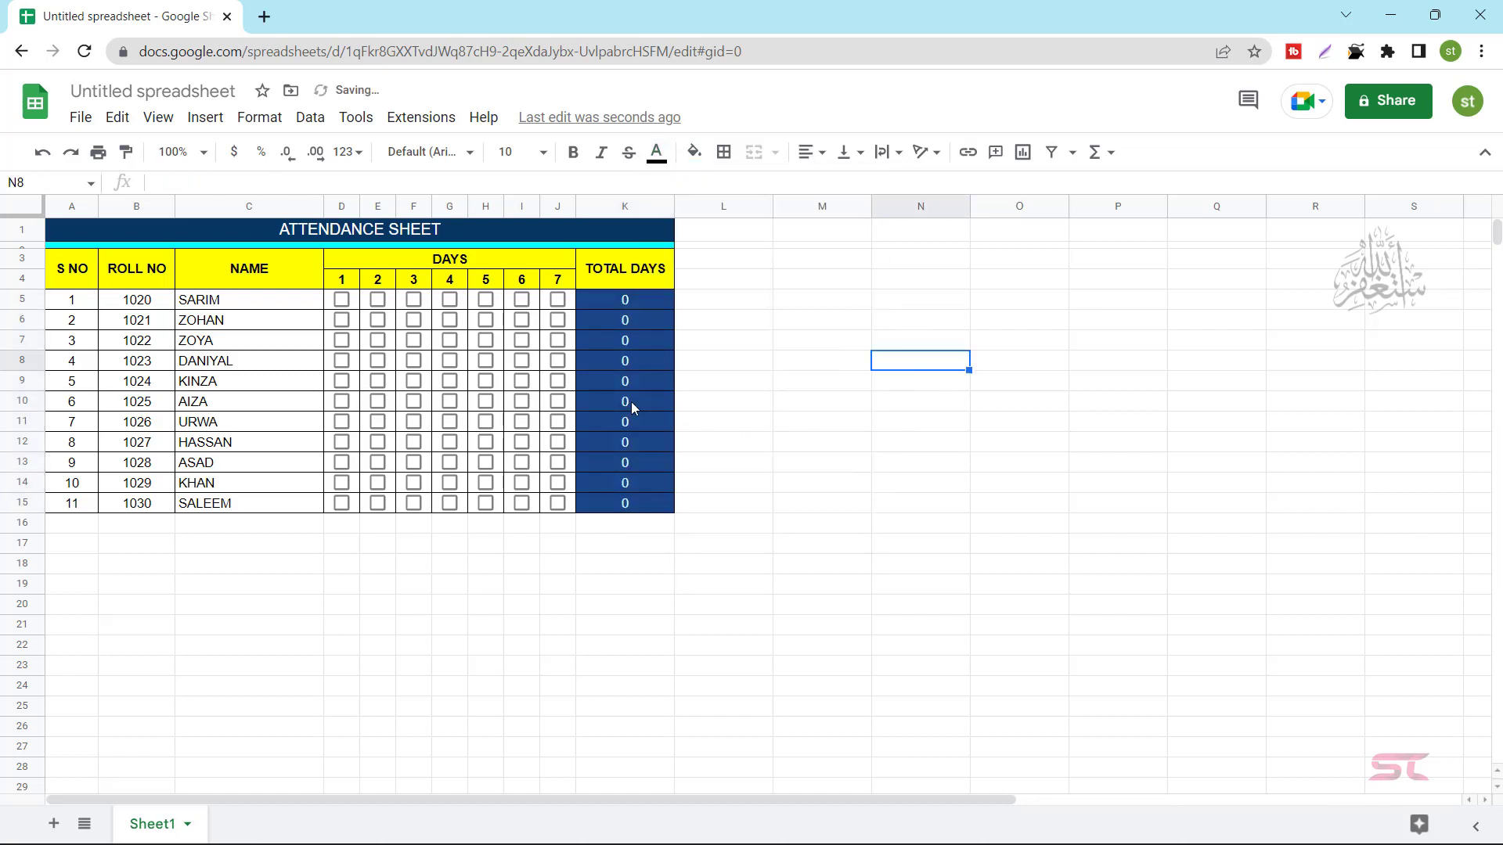
Tick checkboxes D5, E7, F7, G10, H10, I10, I13 and G14 to test the totals.
left_click(342, 299)
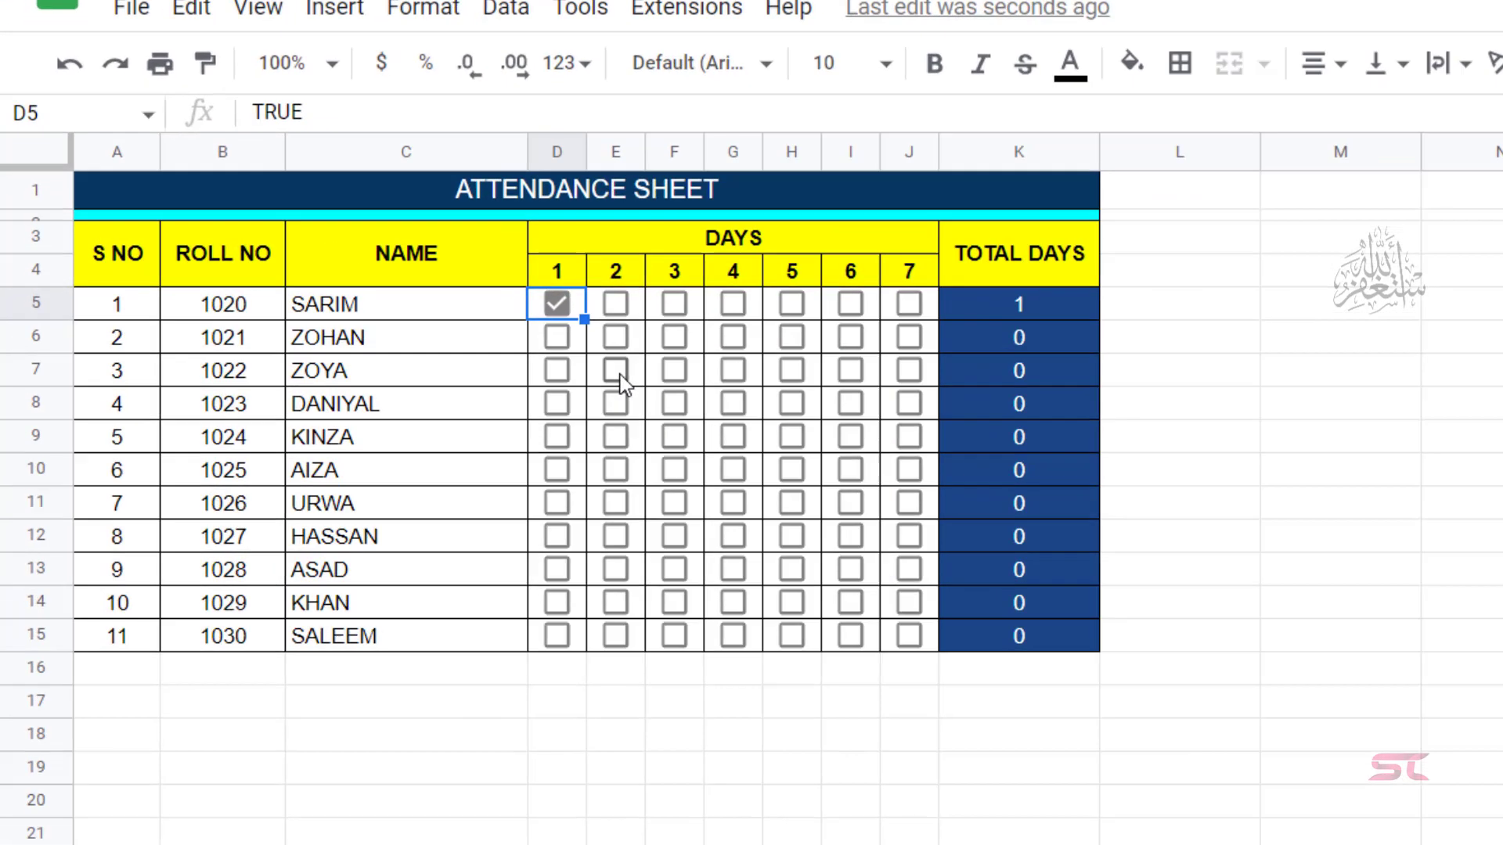
left_click(377, 340)
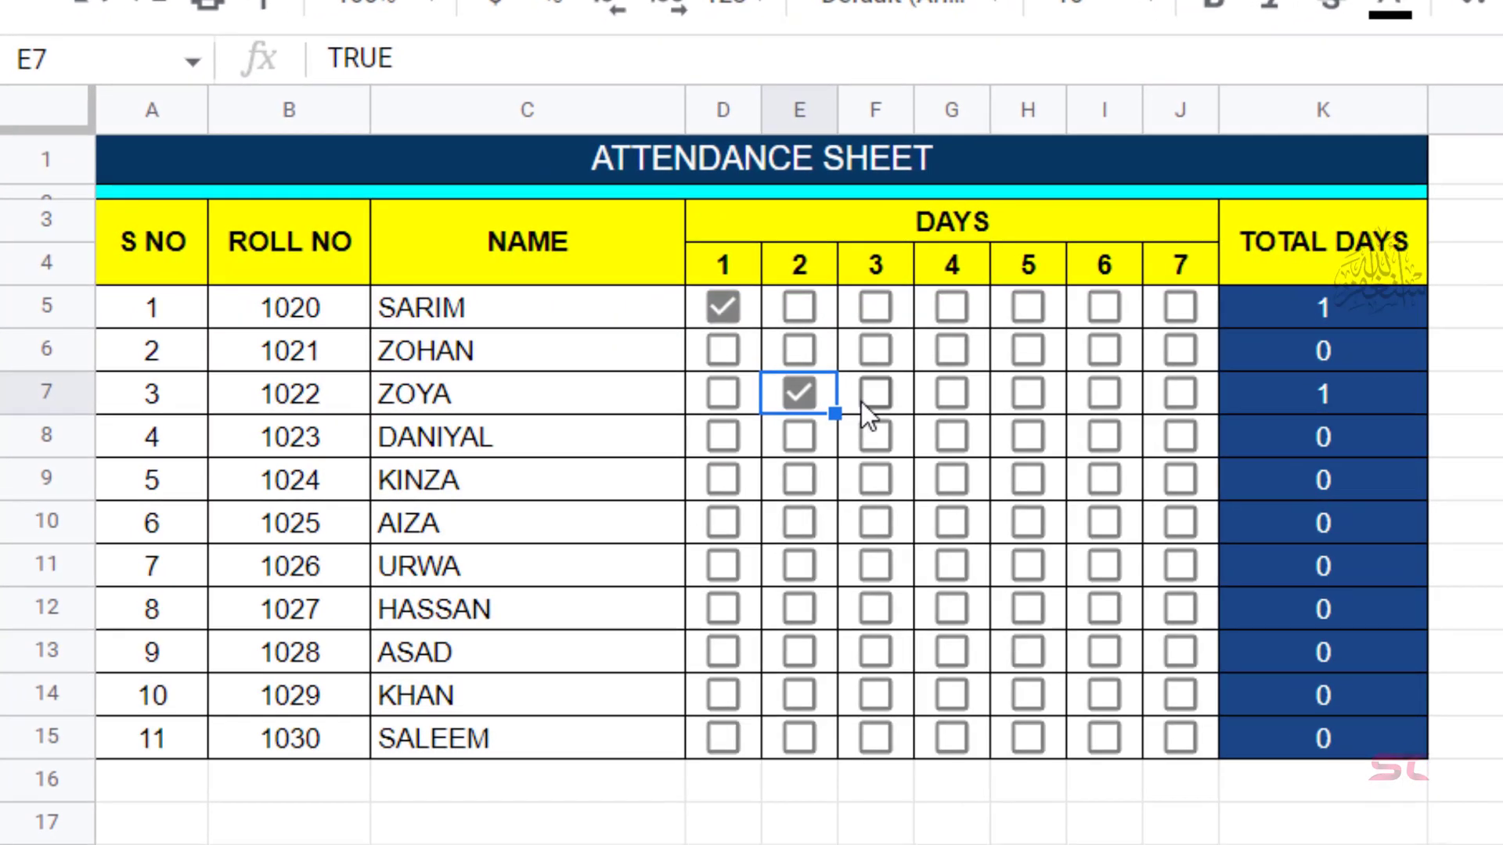
left_click(414, 339)
left_click(951, 521)
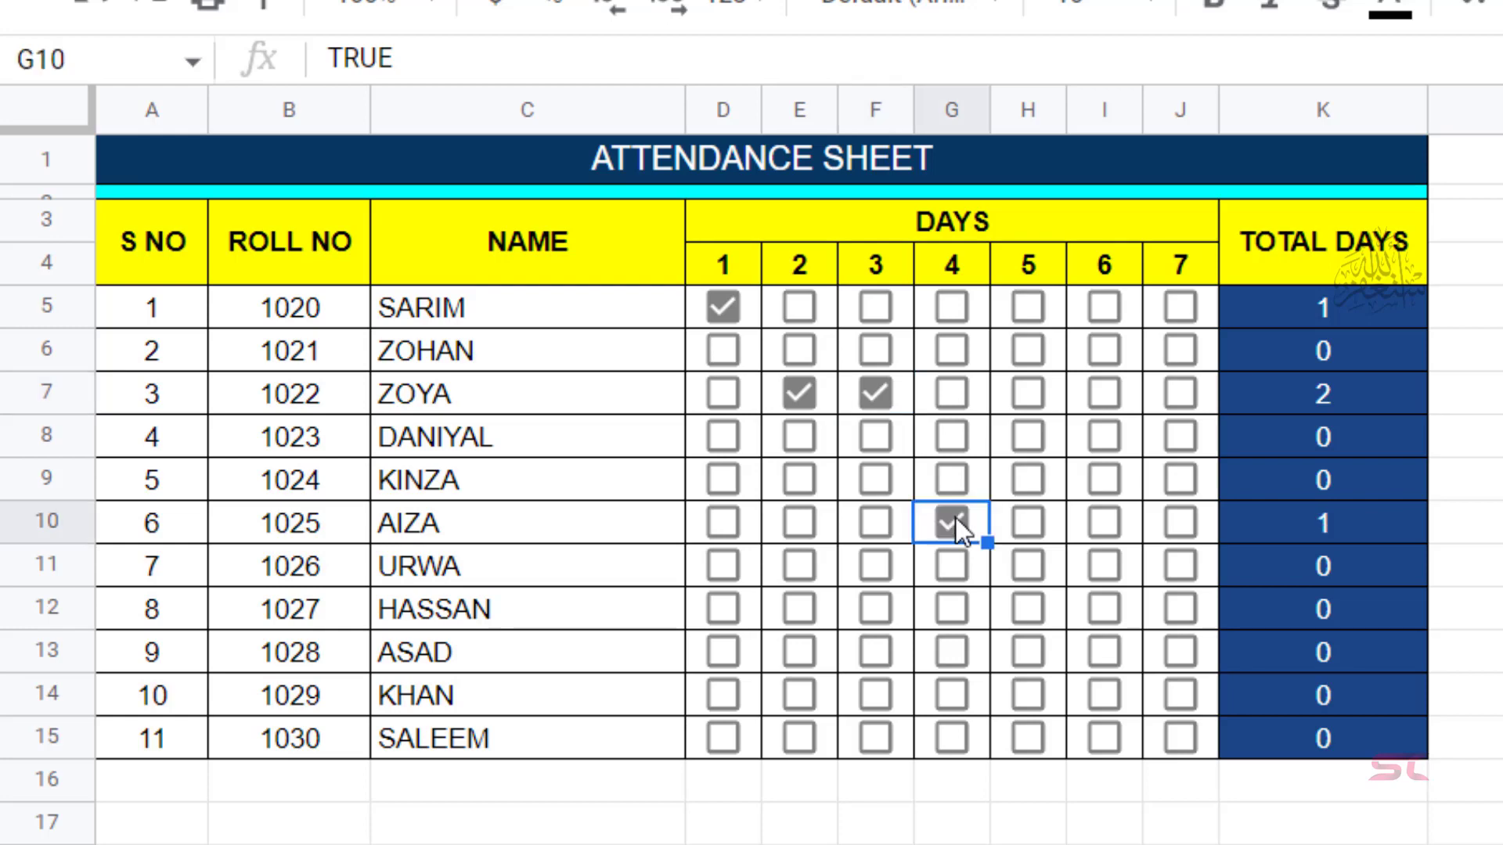
left_click(1028, 523)
left_click(1096, 526)
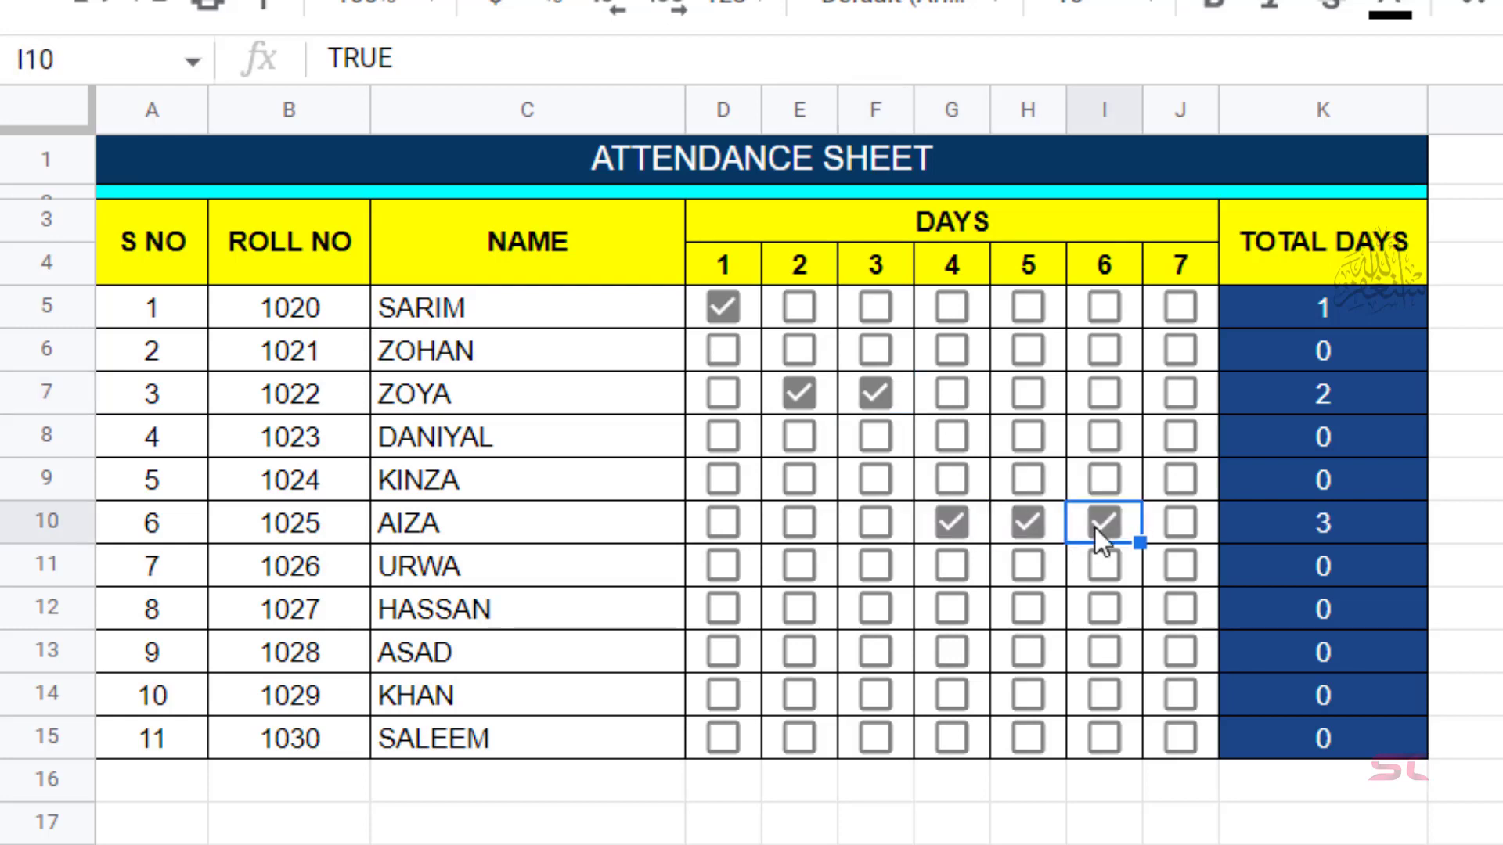
left_click(1104, 651)
left_click(955, 700)
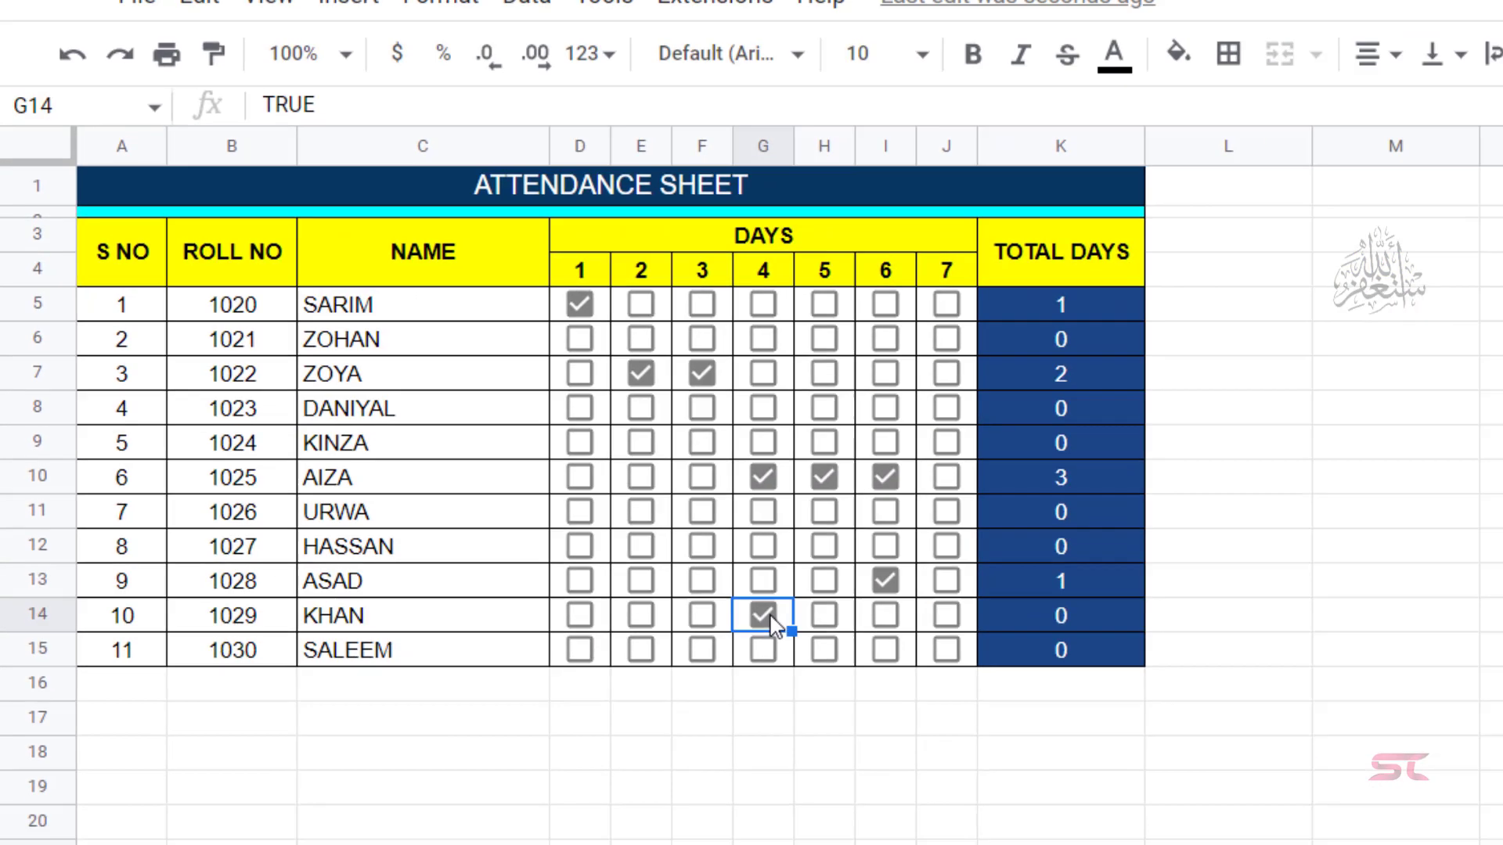